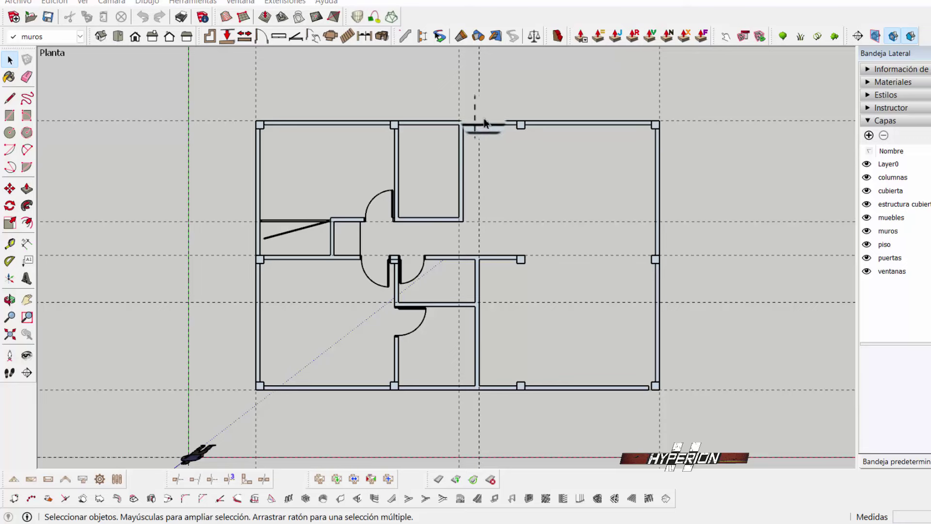
Add horizontal guides 0.7 m below the top wall and 0.9 m below that.
scroll(468, 115, "up", 2)
scroll(464, 114, "up", 1)
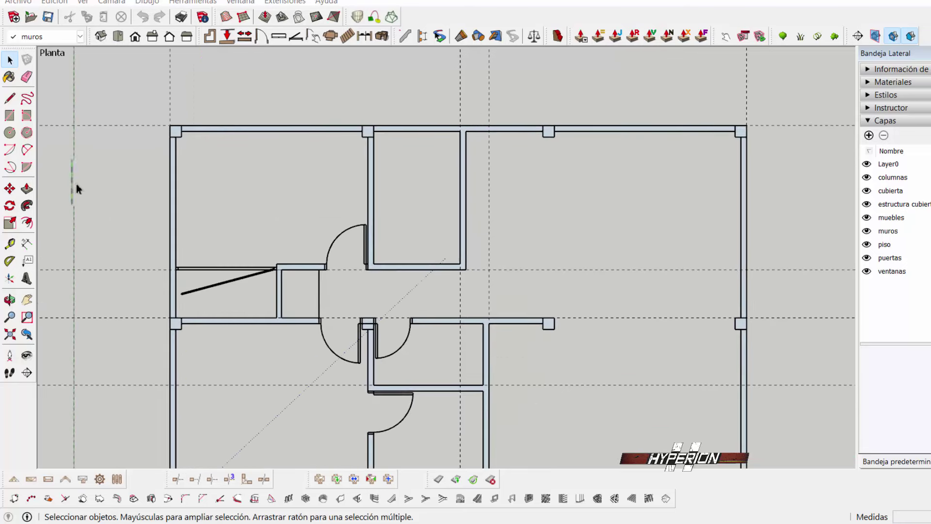
left_click(10, 243)
scroll(502, 125, "up", 1)
scroll(512, 102, "up", 1)
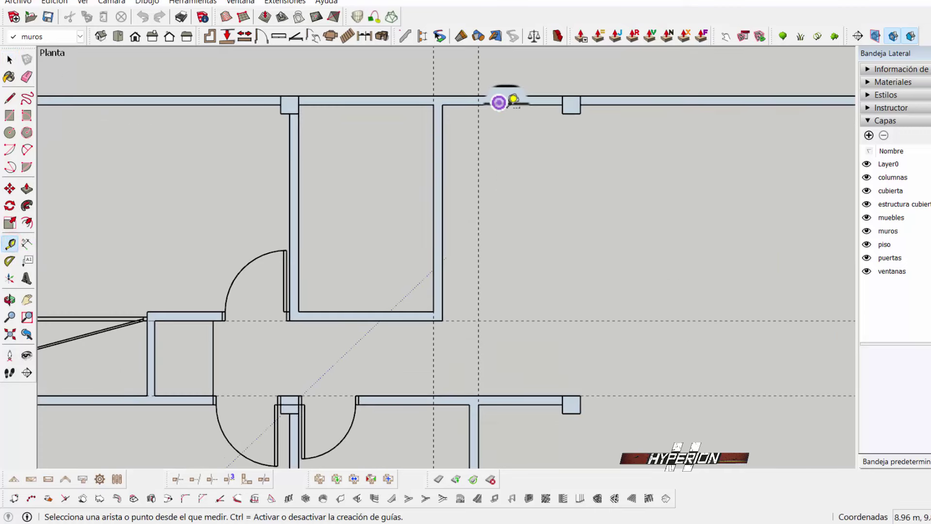
left_click(513, 103)
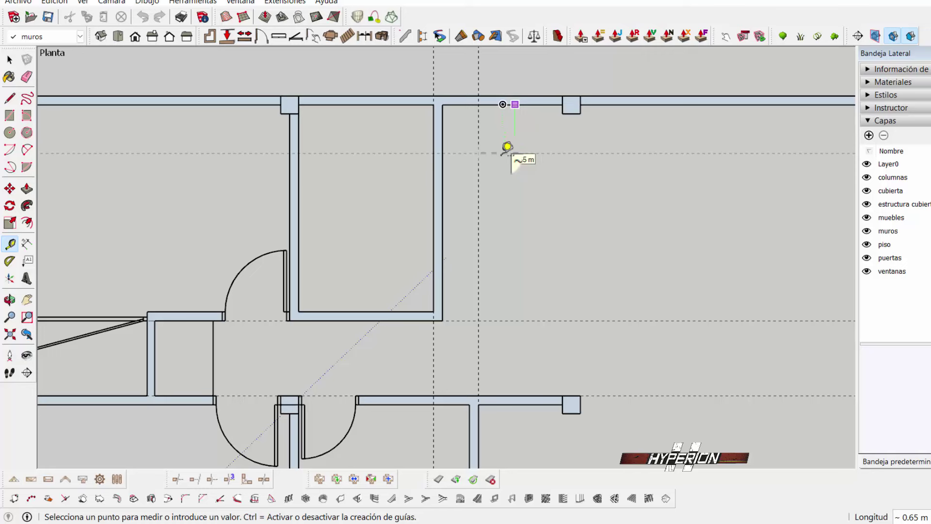
left_click(507, 150)
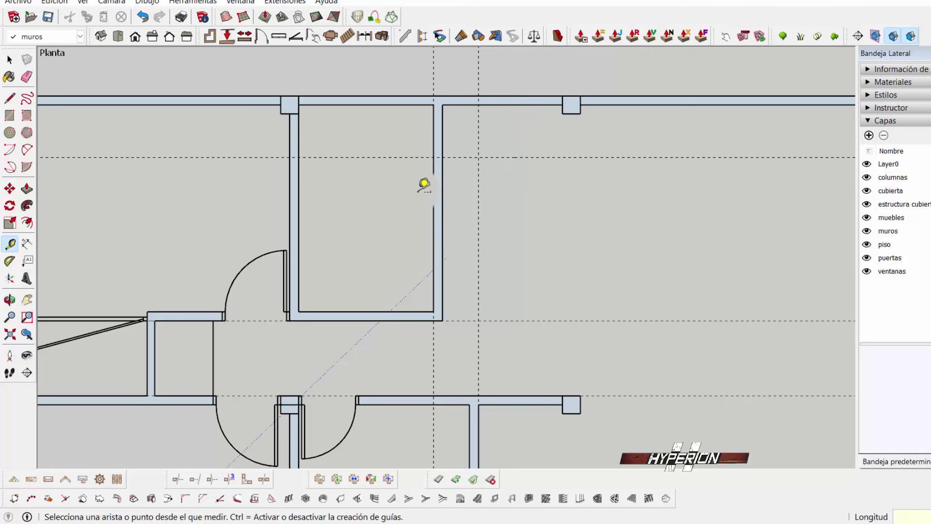
left_click(460, 157)
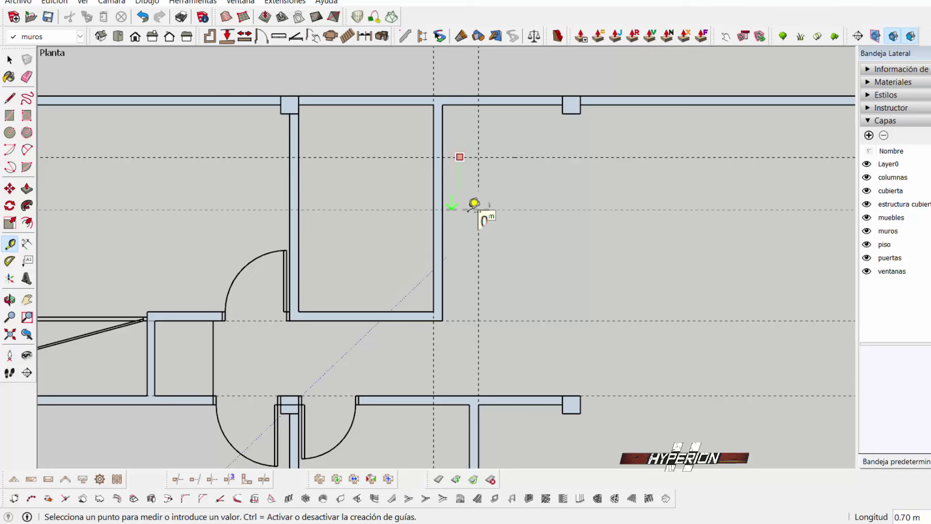
key("Return")
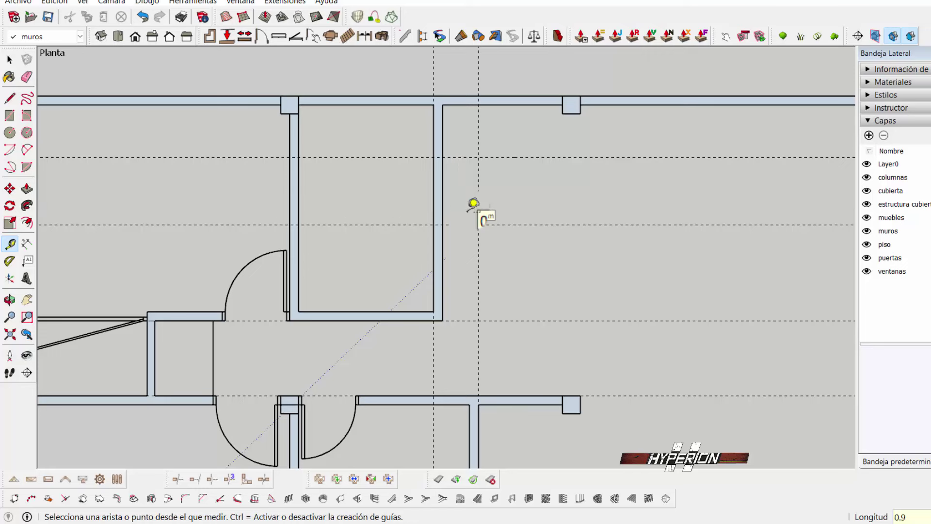
Make puertas the active layer after cancelling the first door dialog.
left_click(261, 36)
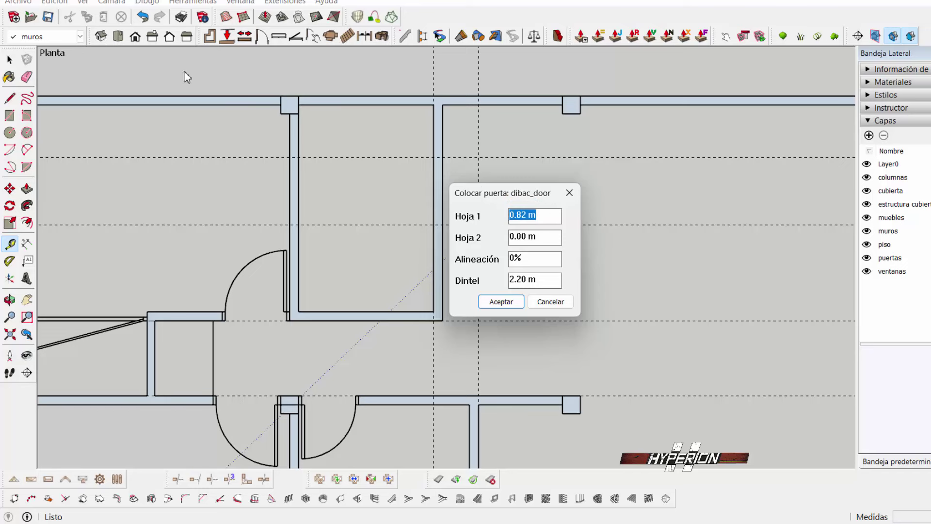
left_click(574, 193)
left_click(80, 36)
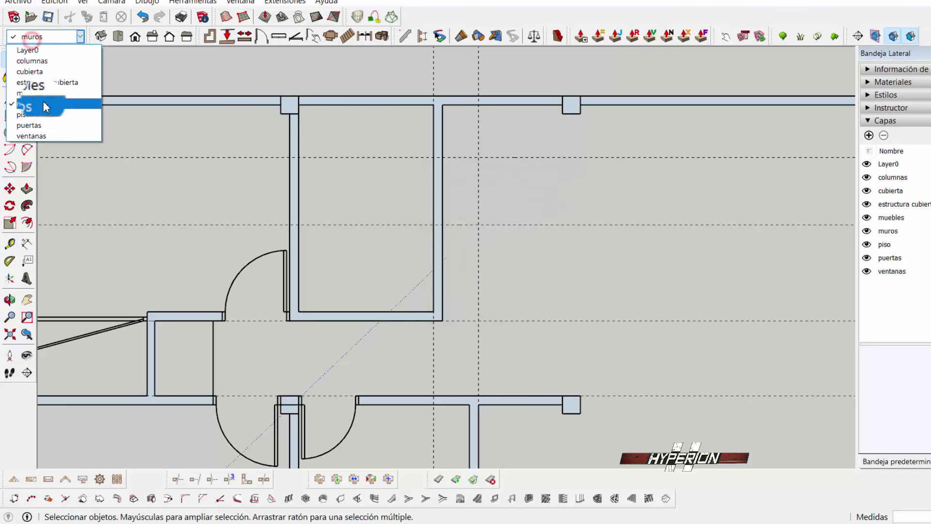
left_click(41, 127)
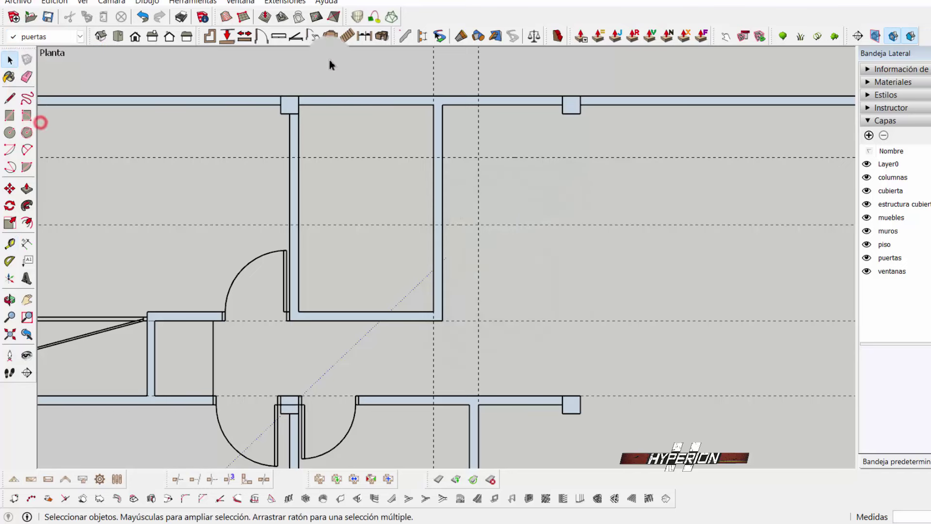
Place a 0.82 m Hoja 1 door in the upper room's right wall between the guides.
left_click(262, 45)
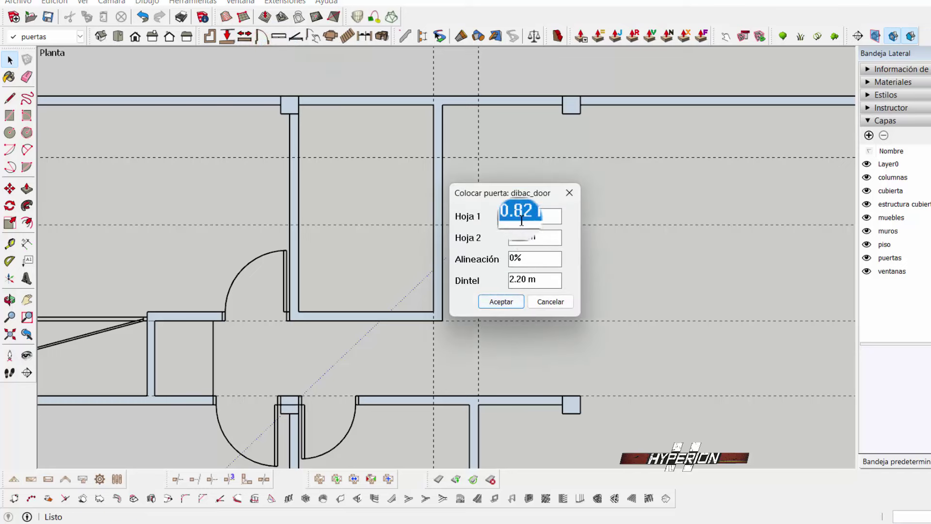
left_click(501, 302)
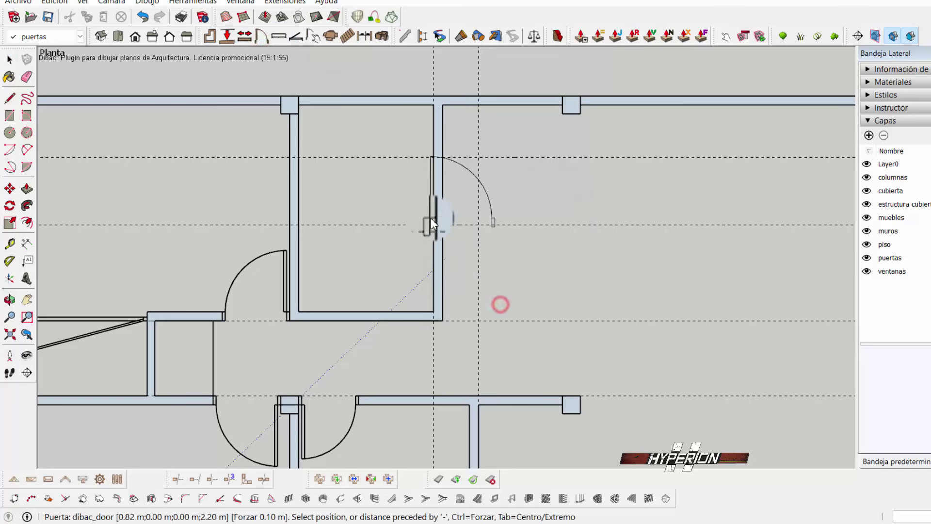
left_click(8, 60)
left_click(435, 270)
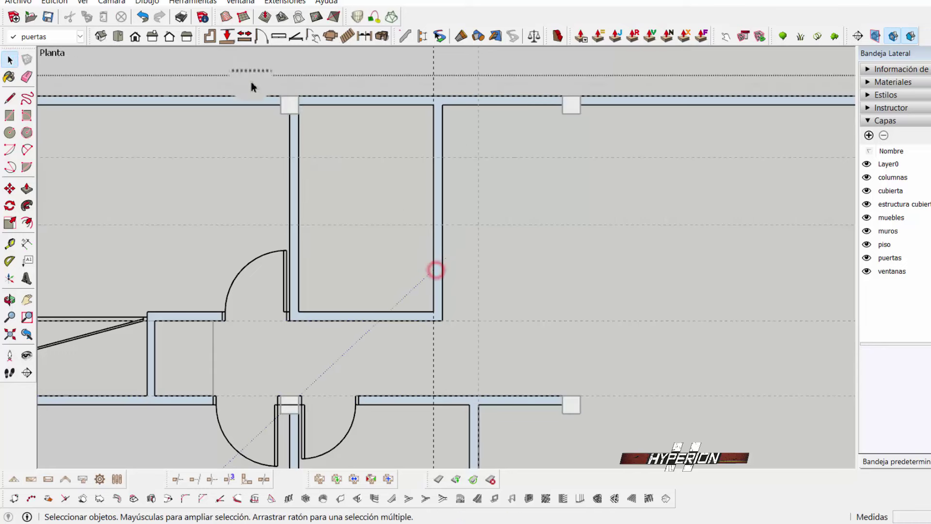
left_click(262, 36)
left_click(495, 302)
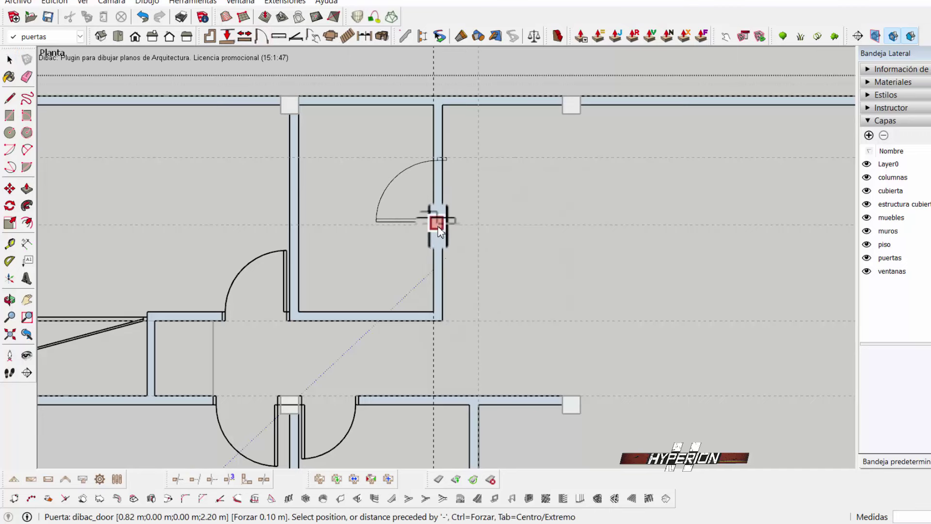
scroll(438, 227, "up", 1)
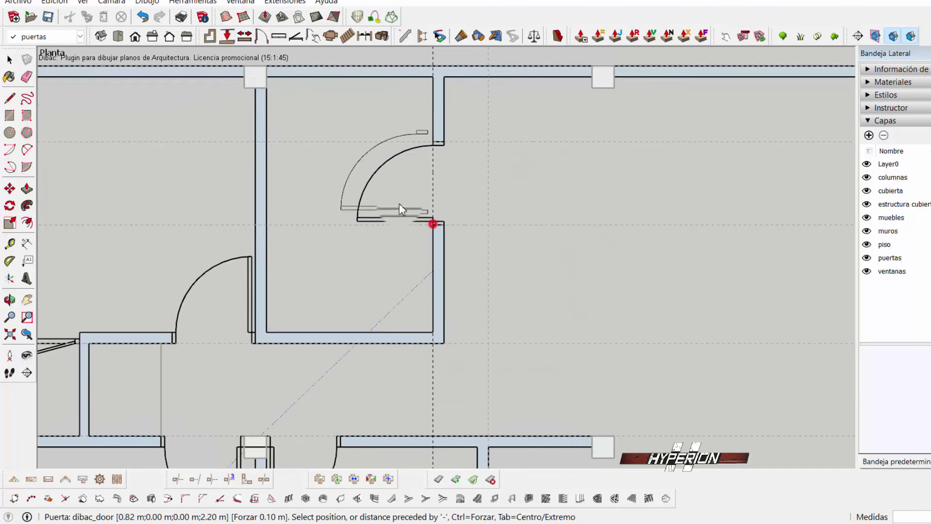
scroll(334, 198, "down", 2)
scroll(299, 214, "down", 2)
scroll(299, 213, "down", 2)
scroll(299, 214, "down", 1)
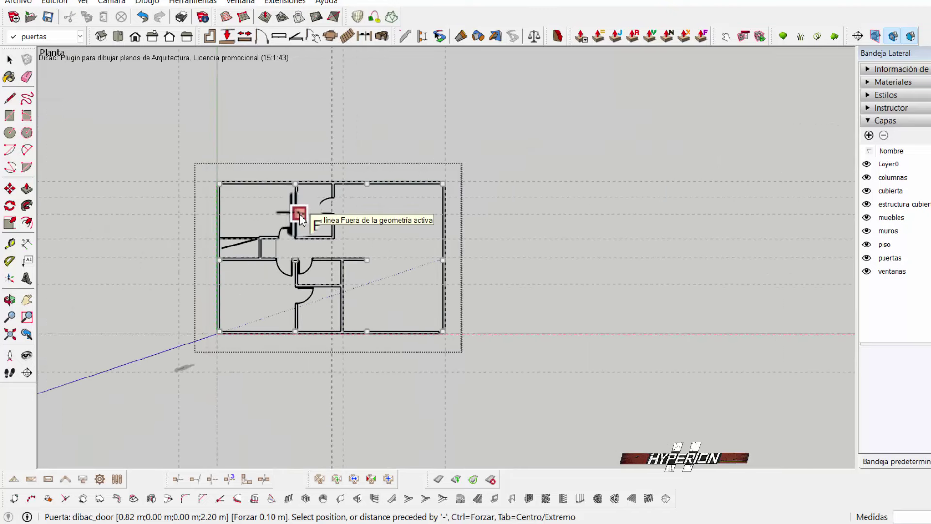
Switch the camera to Proyección paralela (parallel projection).
left_click(113, 4)
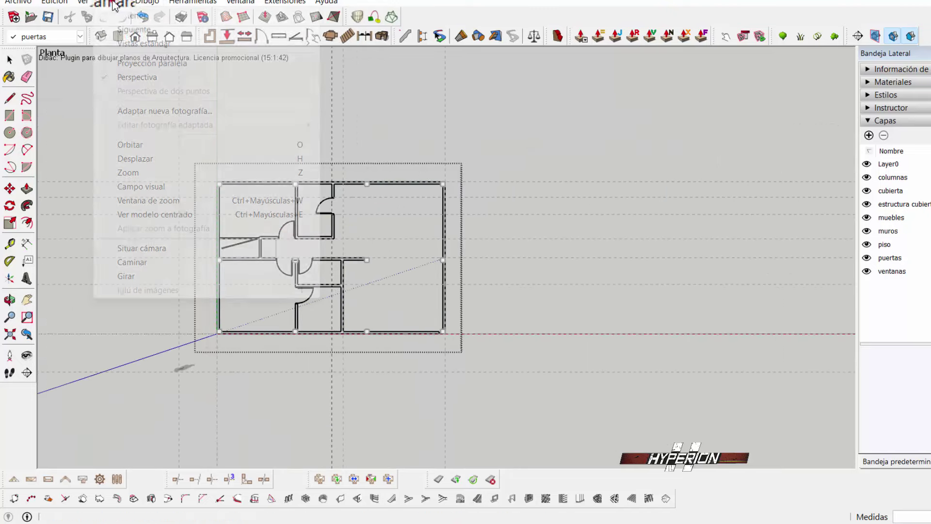
left_click(146, 63)
scroll(339, 204, "up", 1)
scroll(369, 193, "up", 2)
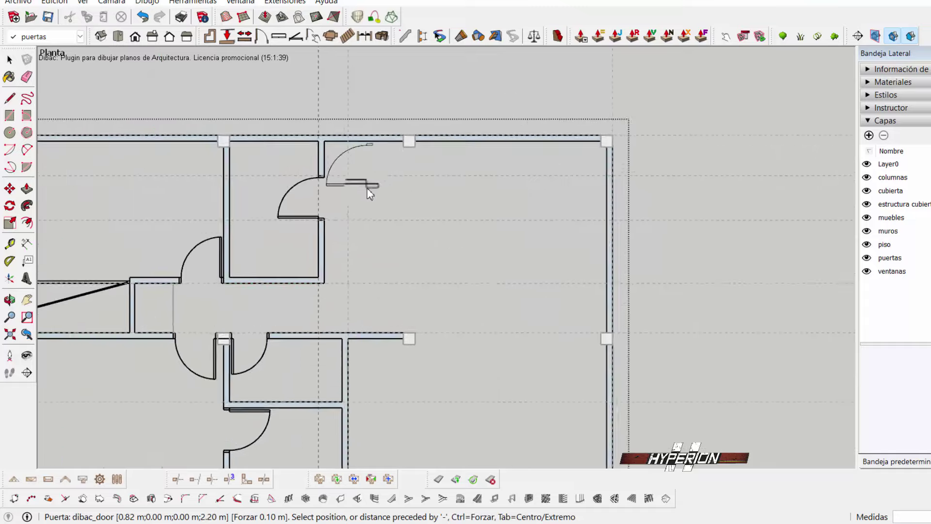
scroll(370, 192, "up", 2)
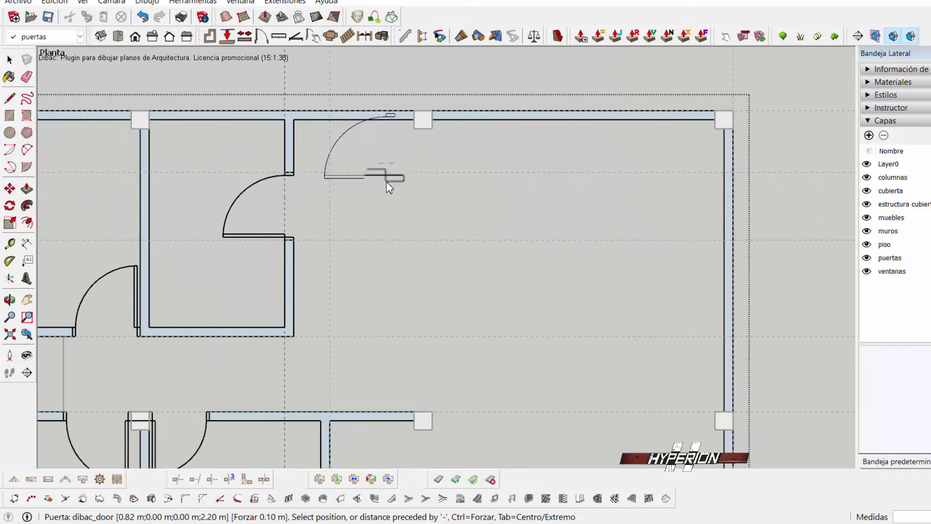
scroll(340, 228, "down", 2)
left_click(9, 60)
scroll(409, 108, "up", 1)
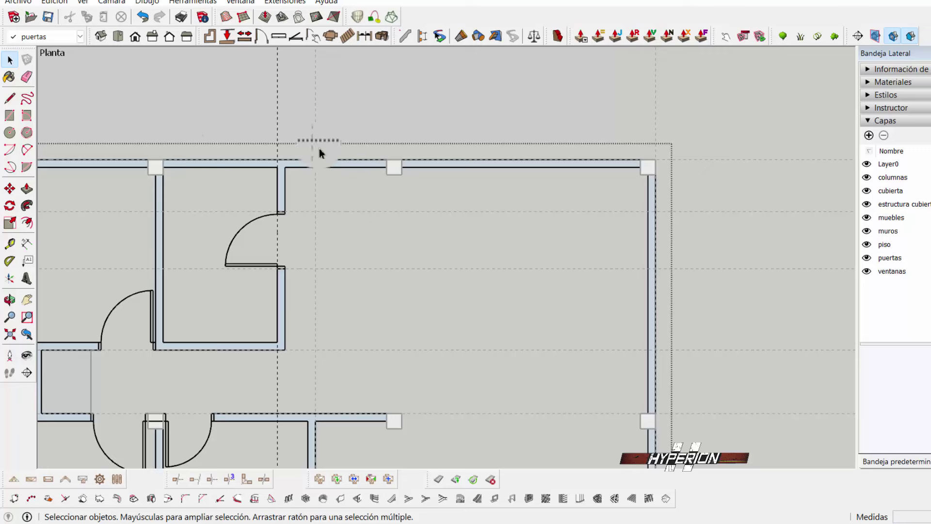
Add vertical guides to the right of the inner wall in the large right-hand room.
scroll(312, 155, "up", 2)
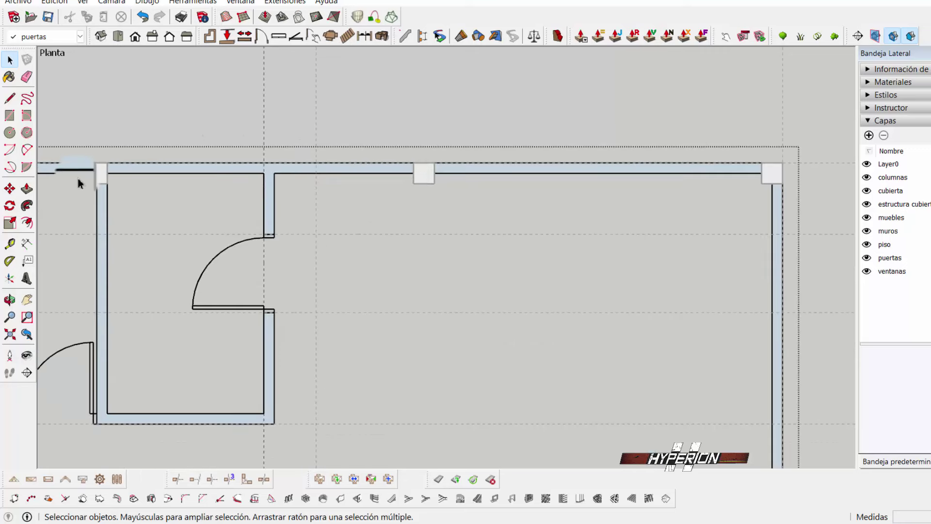
left_click(11, 245)
scroll(272, 235, "up", 2)
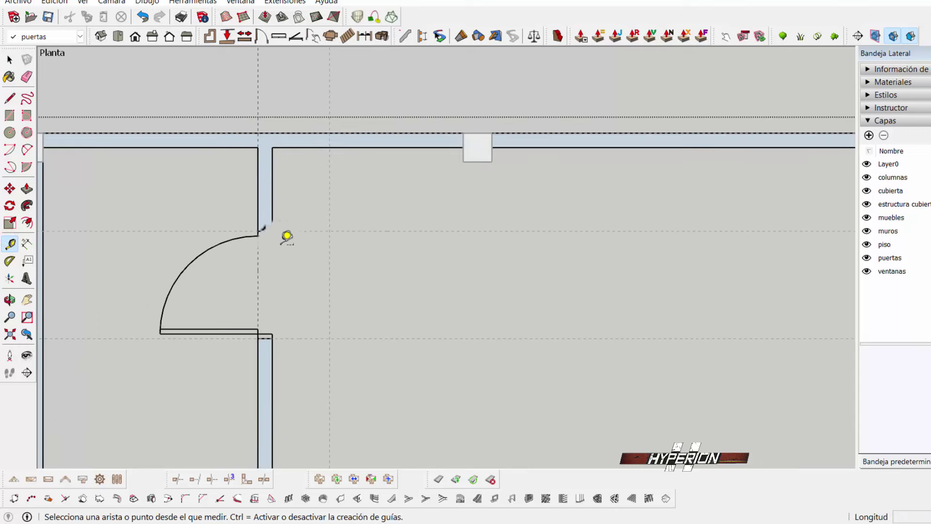
scroll(351, 232, "up", 1)
left_click(256, 155)
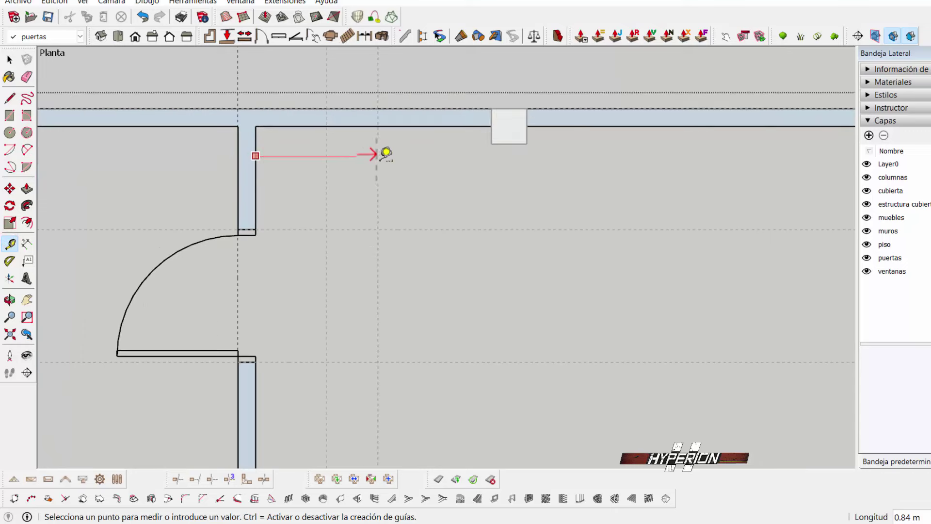
left_click(380, 155)
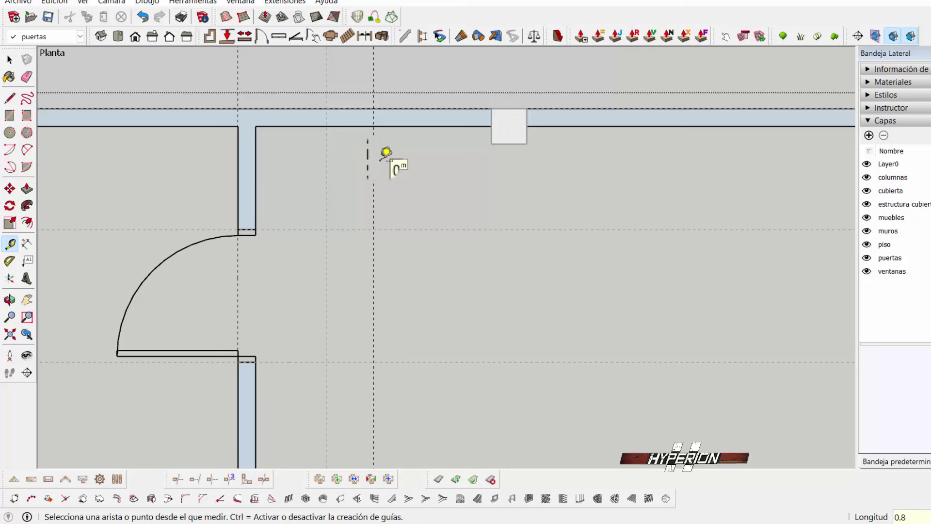
left_click(371, 153)
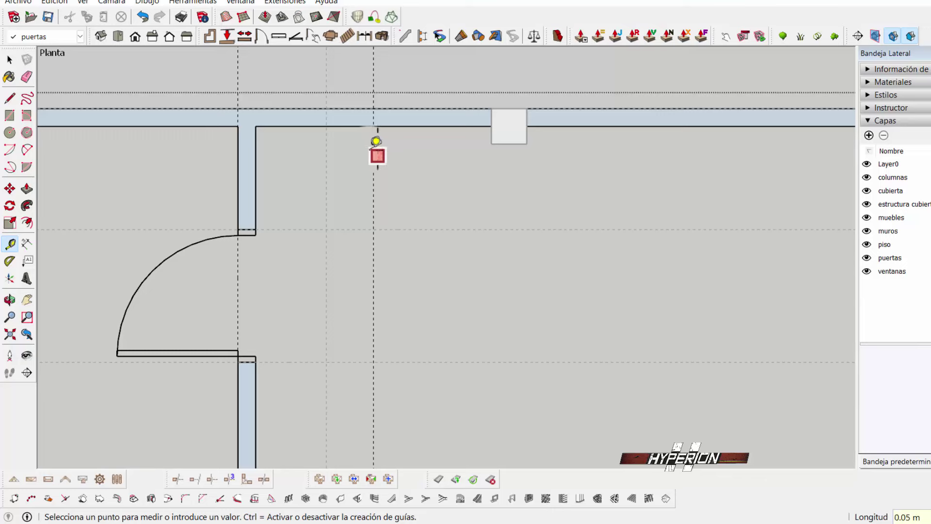
scroll(305, 148, "down", 3)
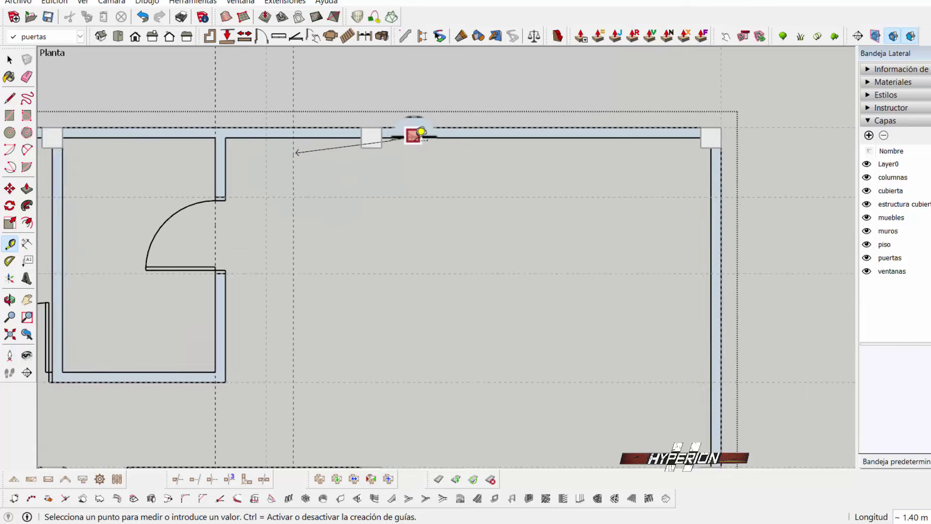
left_click(412, 132)
scroll(303, 152, "up", 2)
left_click(281, 154)
type("2.4")
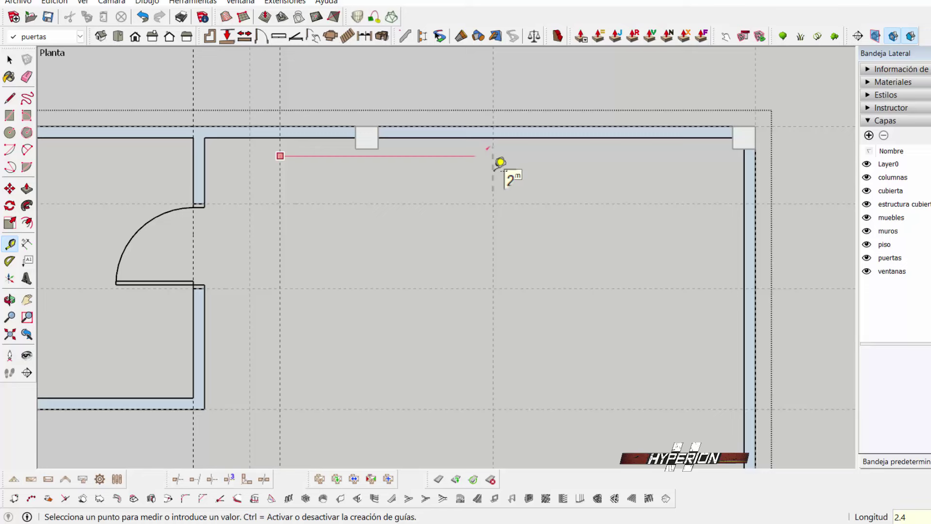
key("Return")
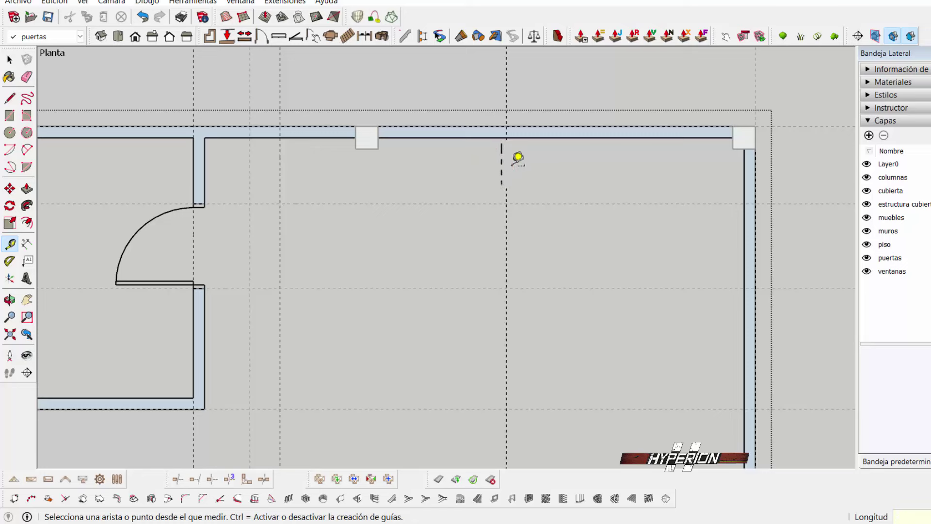
Add a horizontal guide 0.6 m below that room's top wall.
left_click(506, 157)
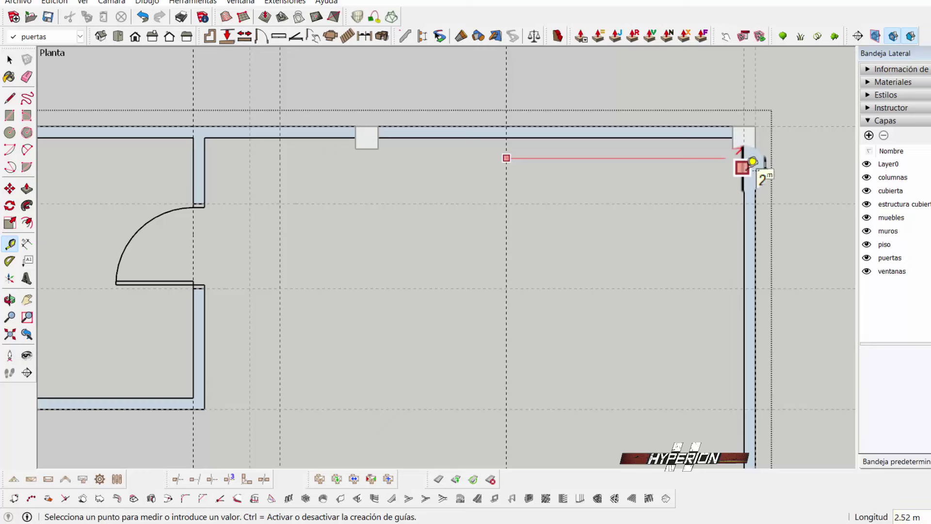
key("Escape")
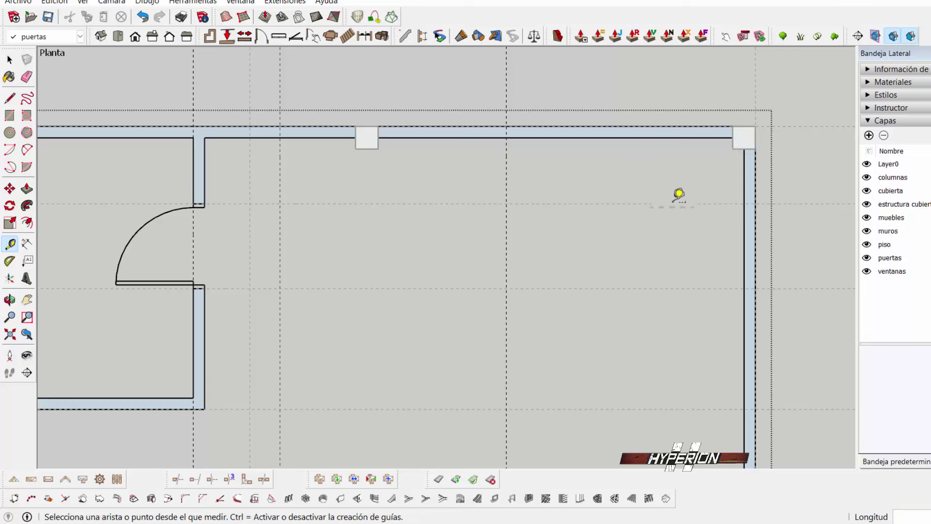
left_click(458, 140)
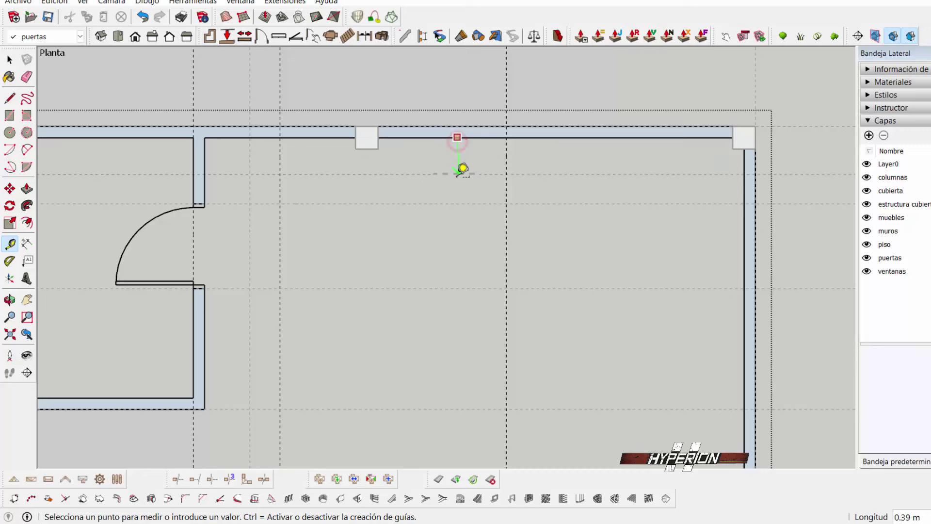
type("0.6")
key("Return")
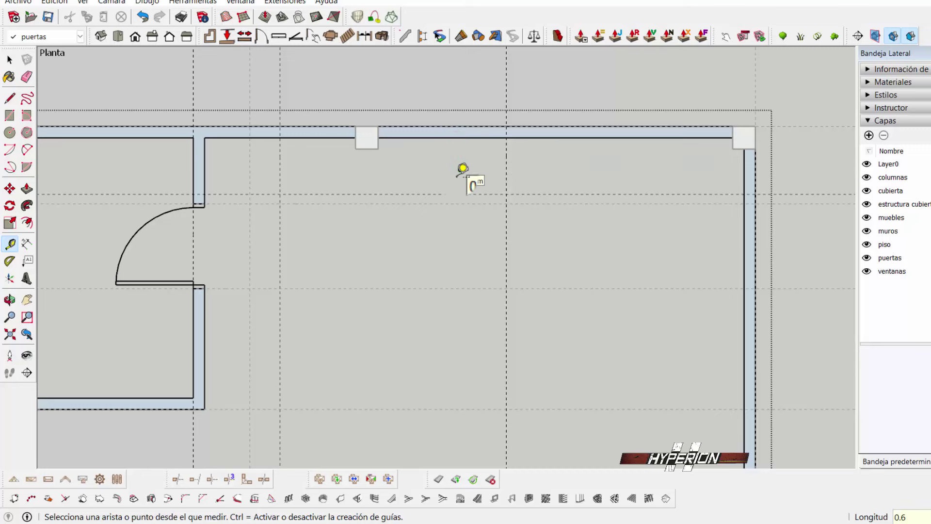
left_click(9, 59)
scroll(382, 206, "down", 2)
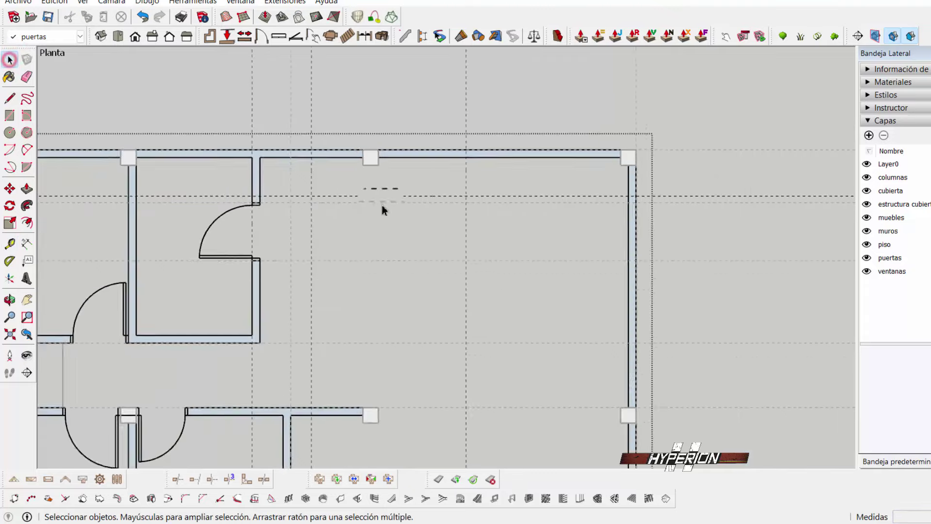
scroll(382, 209, "down", 2)
On the muebles layer, draw the counter rectangle along the top wall between the guides.
left_click(584, 99)
left_click(52, 40)
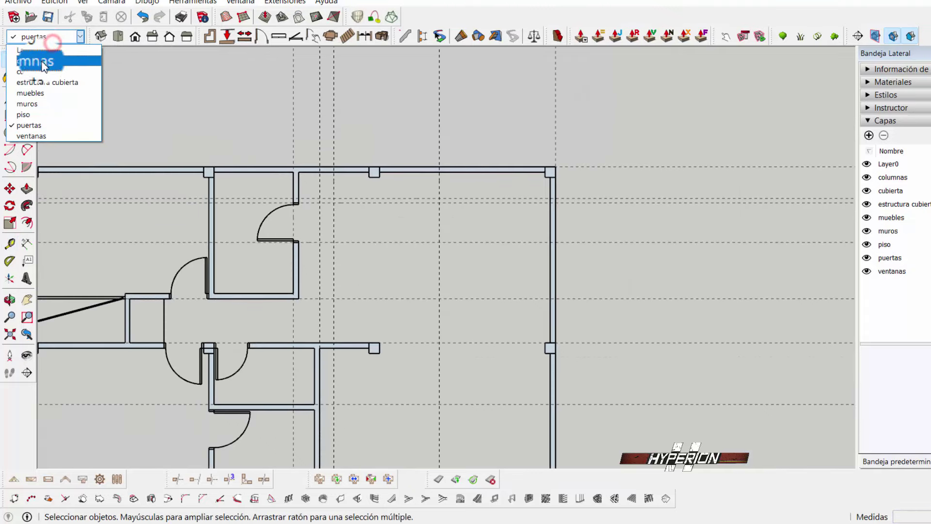
left_click(44, 92)
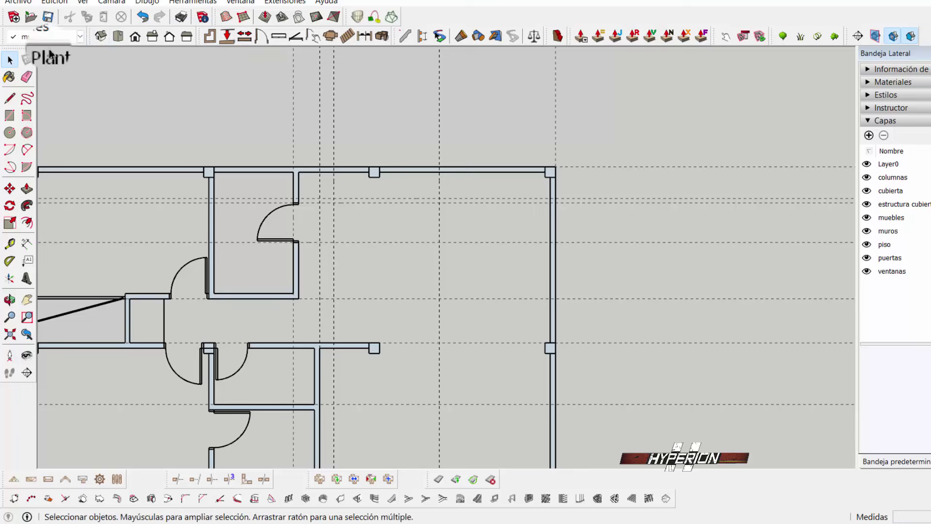
left_click(9, 116)
scroll(349, 166, "up", 1)
scroll(315, 164, "up", 1)
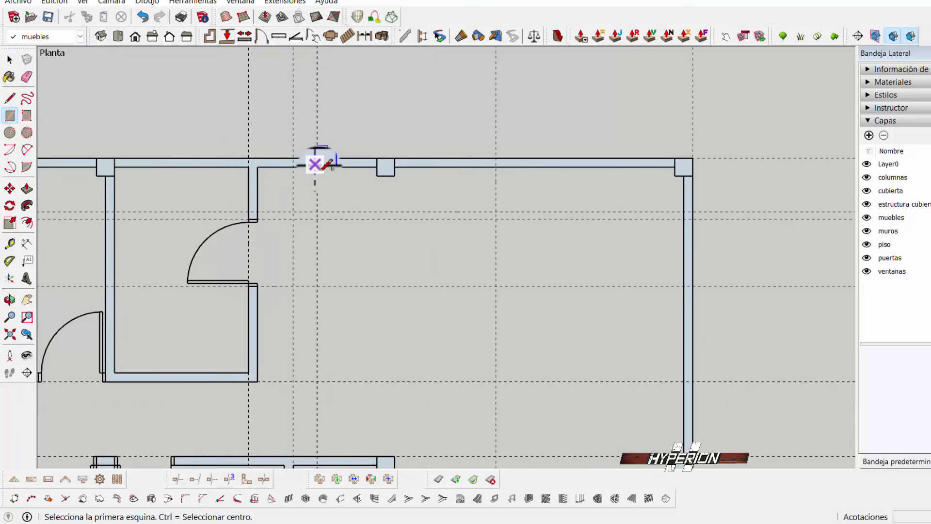
left_click(317, 167)
left_click(496, 211)
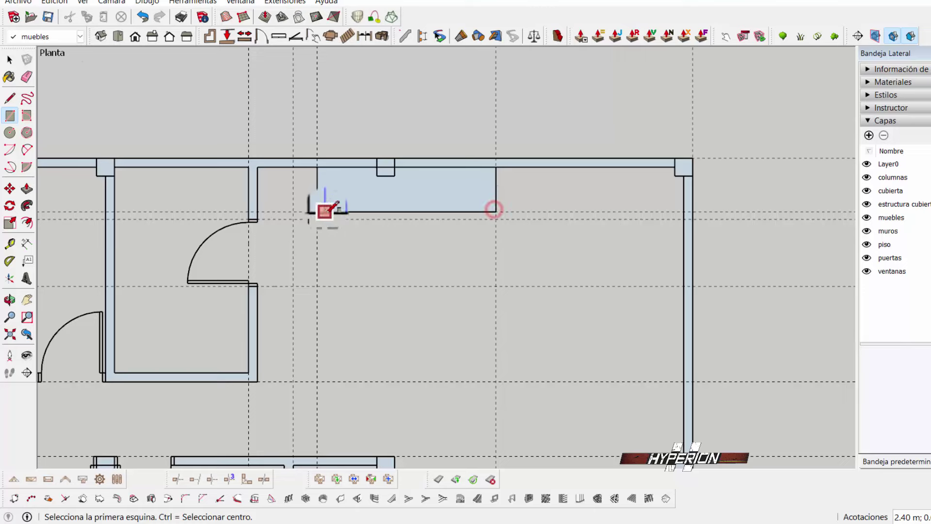
Turn the counter rectangle into a group.
scroll(324, 211, "up", 1)
left_click(10, 59)
scroll(281, 207, "up", 1)
scroll(289, 182, "up", 1)
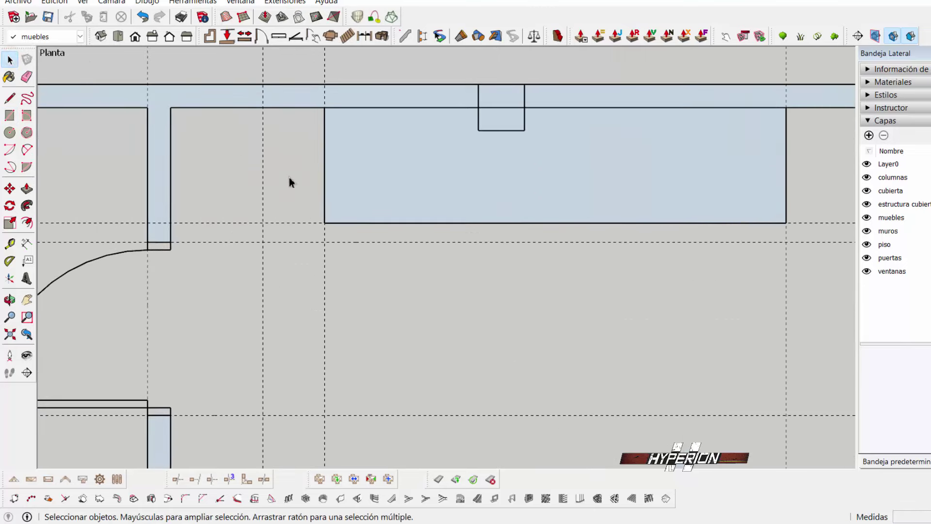
left_click(367, 159)
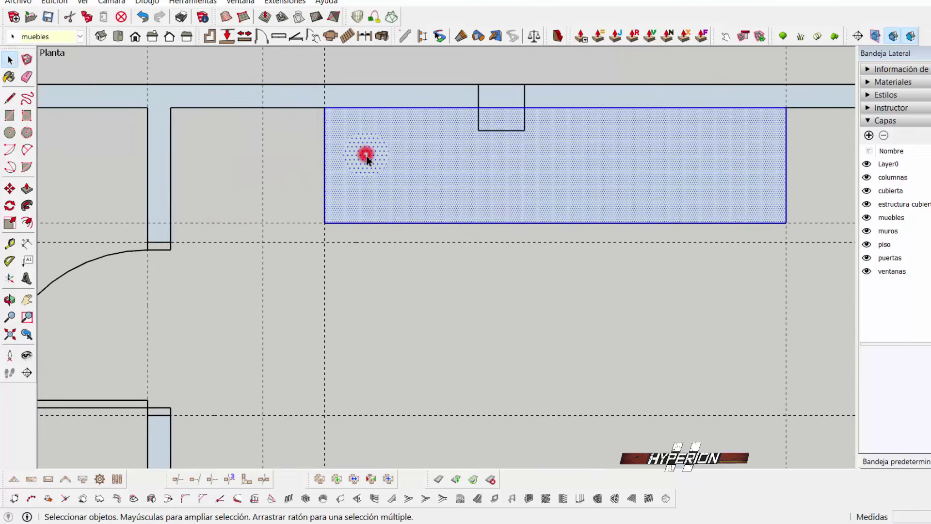
right_click(367, 159)
left_click(419, 264)
Check which layers the walls and doors groups use.
scroll(412, 196, "down", 2)
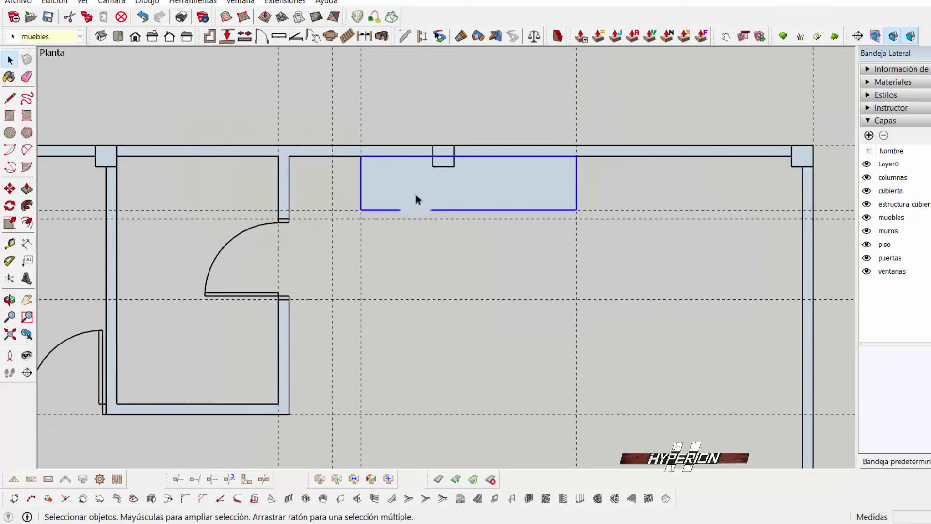
scroll(326, 170, "down", 1)
scroll(322, 165, "down", 1)
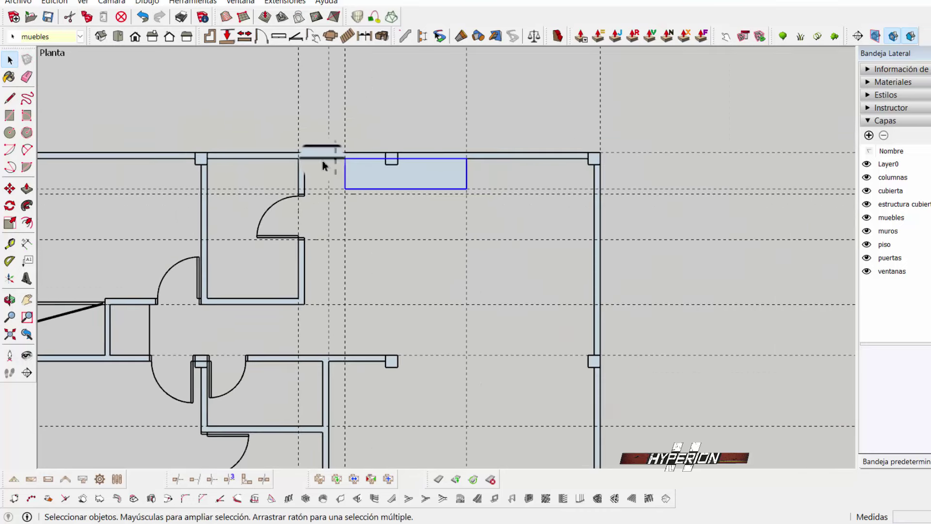
scroll(339, 171, "down", 1)
left_click(591, 186)
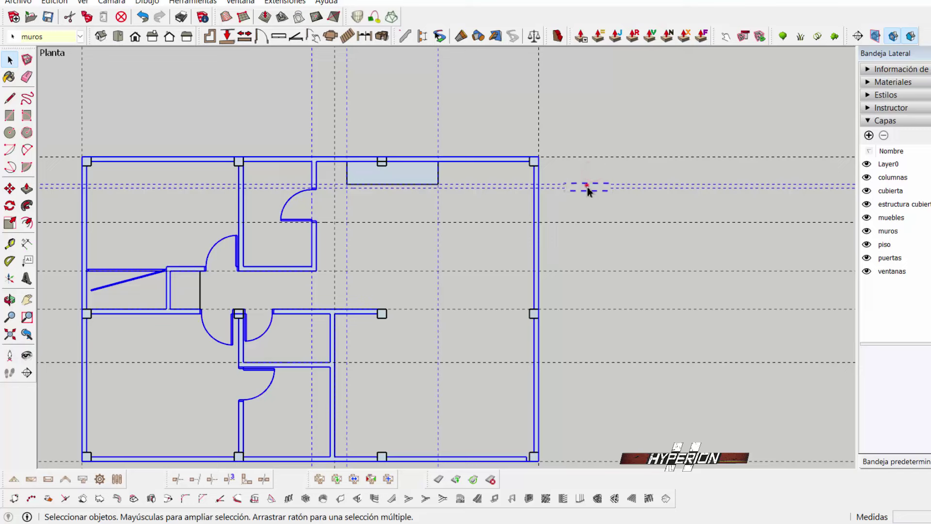
left_click(591, 175)
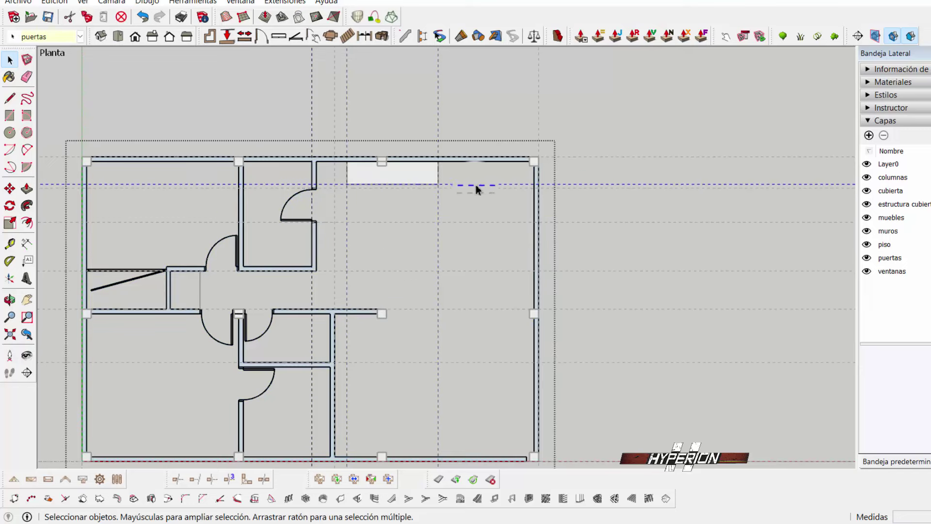
left_click(458, 117)
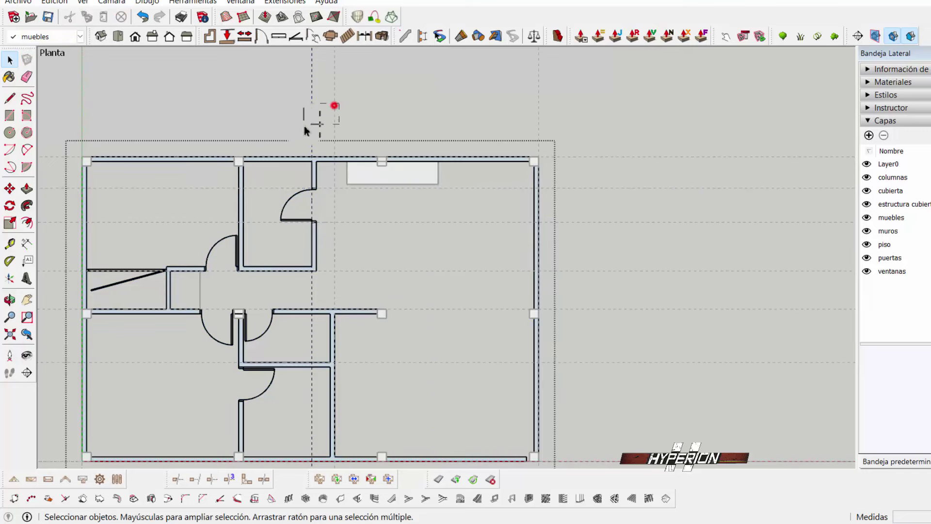
Select and delete the construction guide lines from the floor plan.
scroll(387, 183, "down", 2)
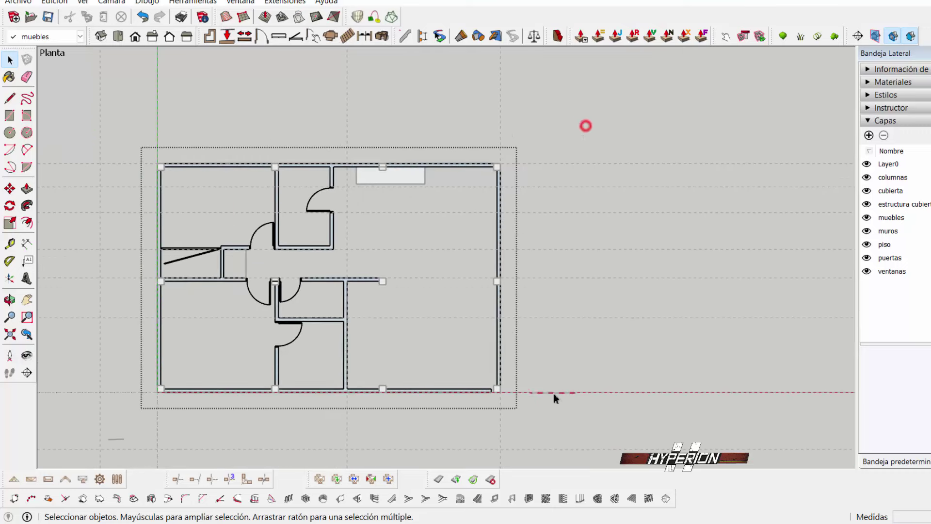
left_click(438, 109)
left_click(574, 162)
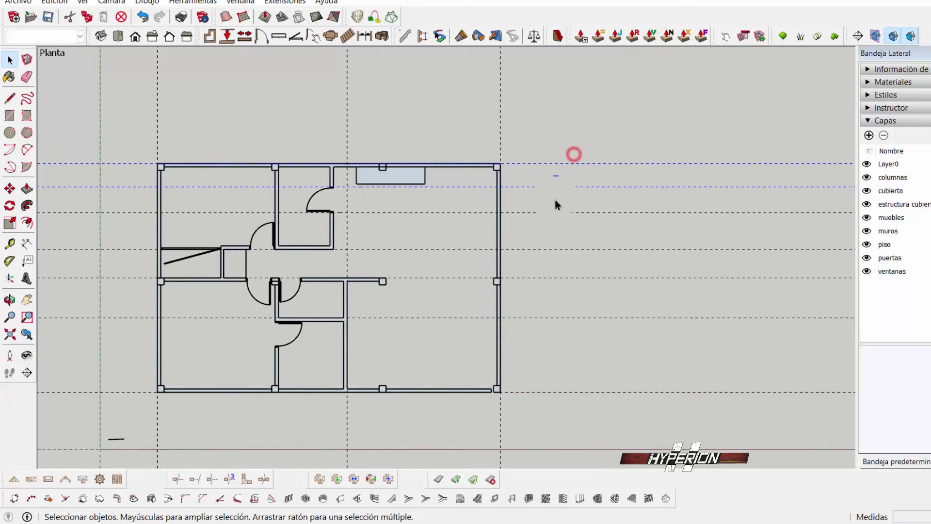
key("Delete")
left_click_drag(325, 134, 321, 136)
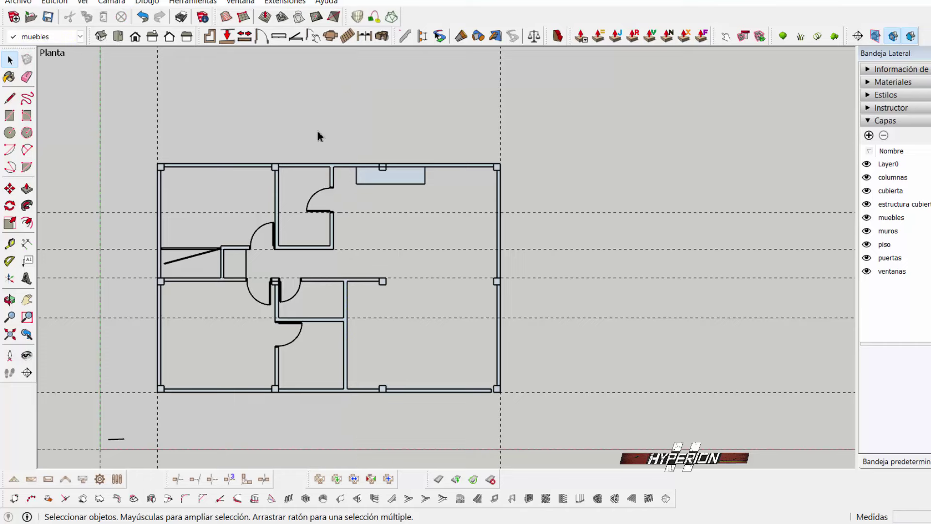
scroll(364, 203, "up", 1)
left_click(364, 203)
Zoom in on the top wall and open the walls group for editing.
scroll(360, 223, "down", 1)
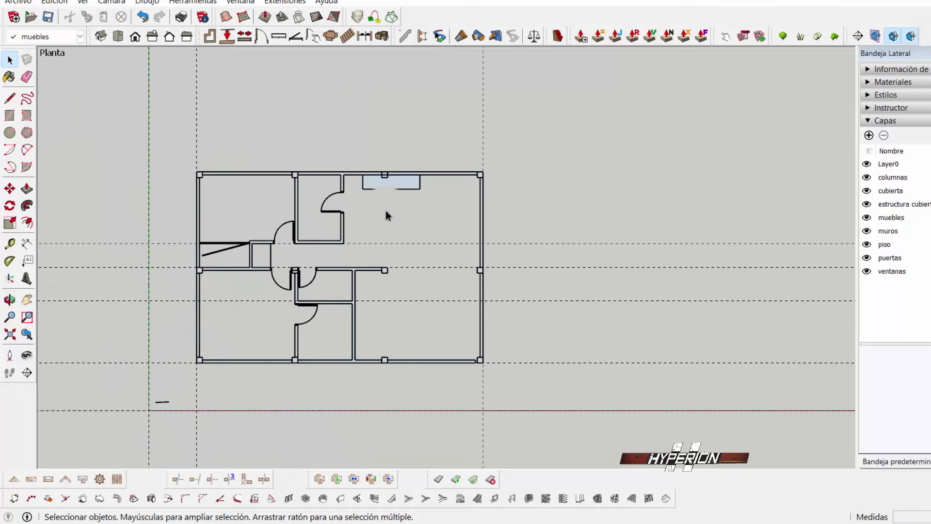
scroll(296, 222, "up", 1)
scroll(324, 204, "up", 1)
scroll(329, 161, "up", 1)
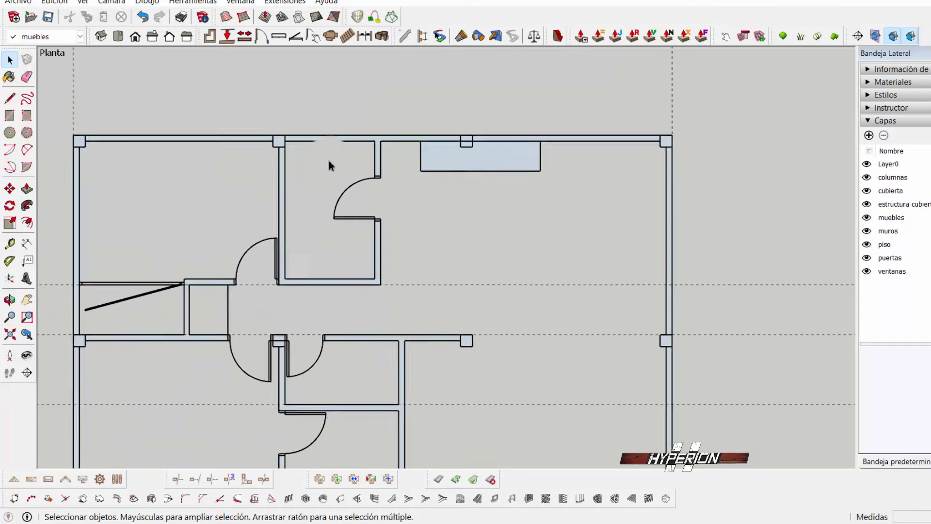
scroll(332, 208, "down", 1)
scroll(330, 138, "up", 2)
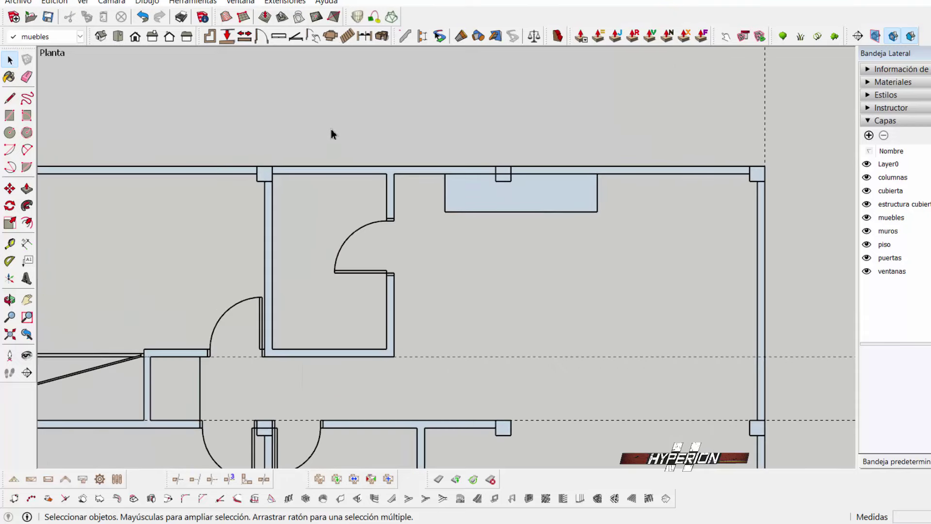
scroll(387, 158, "up", 1)
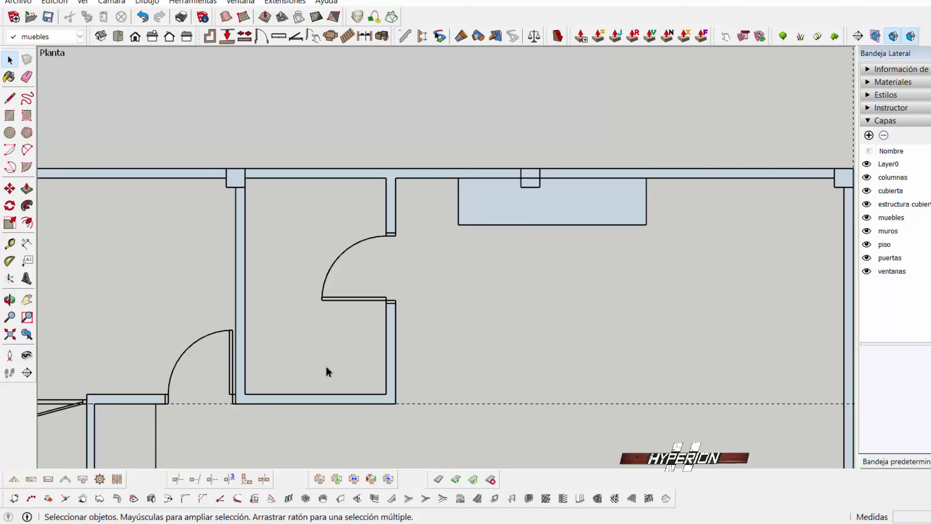
double_click(274, 174)
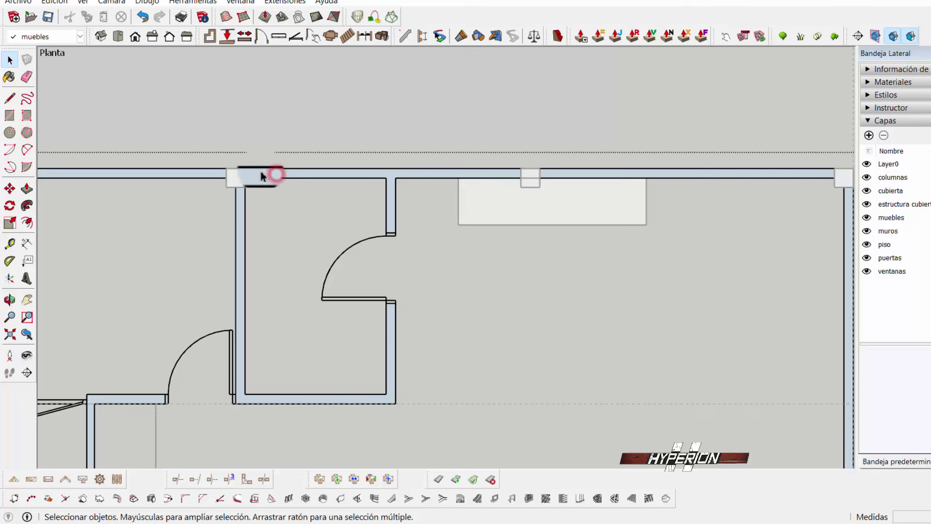
Configure a 0.82 m single-leaf door, then cancel its placement.
left_click(261, 36)
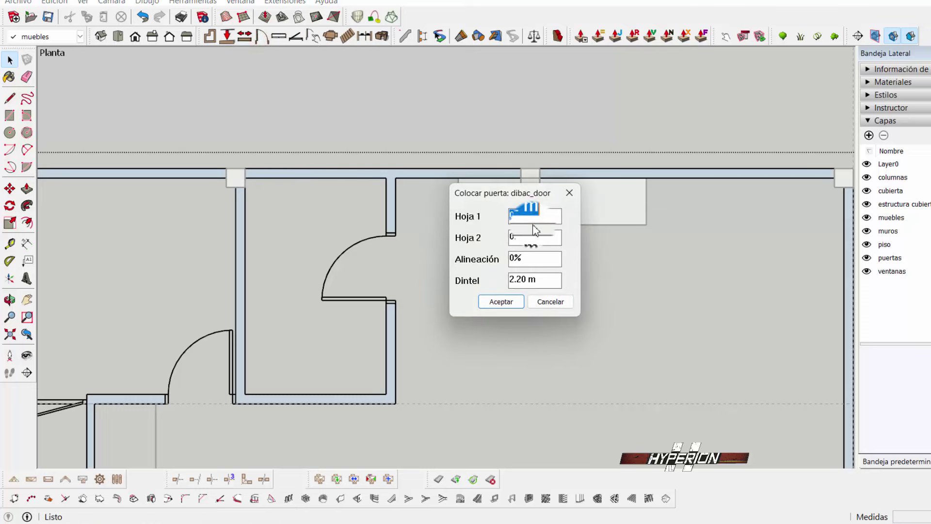
left_click(504, 303)
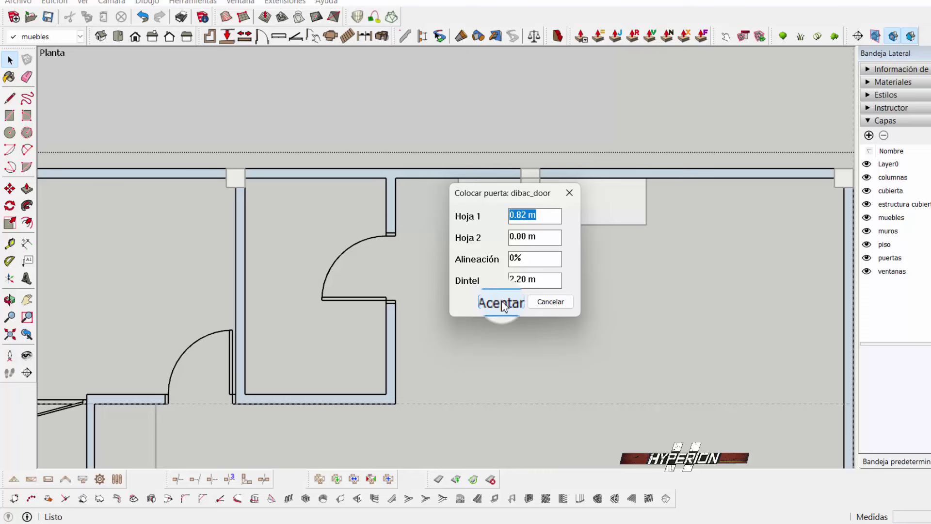
left_click(503, 304)
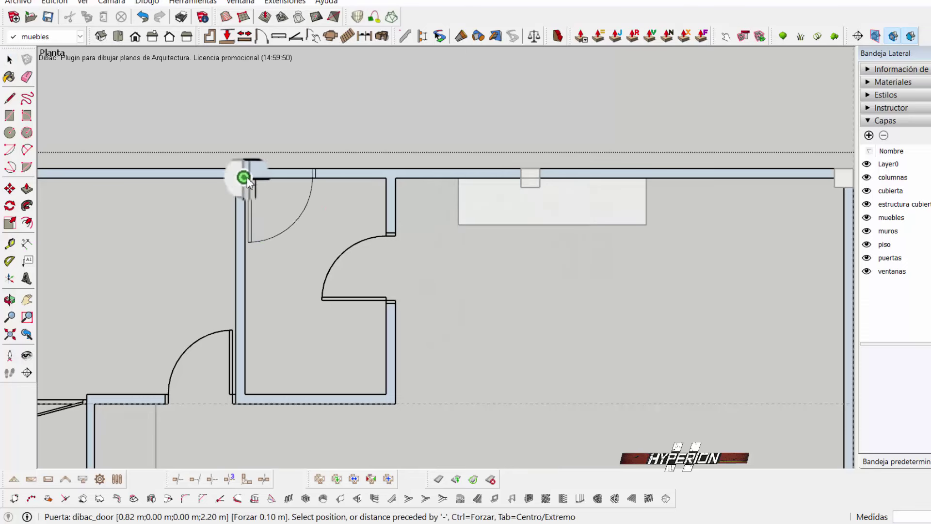
scroll(237, 167, "up", 2)
scroll(237, 165, "up", 1)
left_click(9, 59)
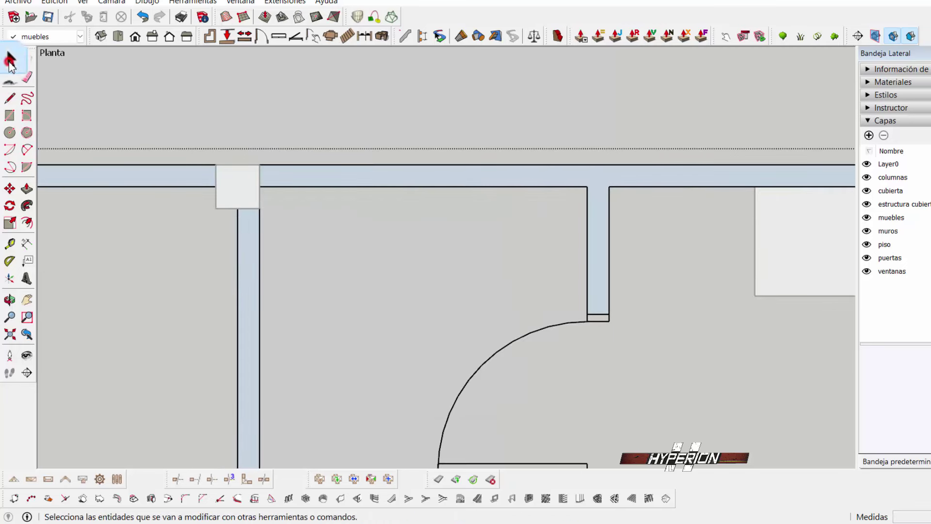
Extend the top wall to join the vertical wall with Prolongar muro.
left_click(243, 35)
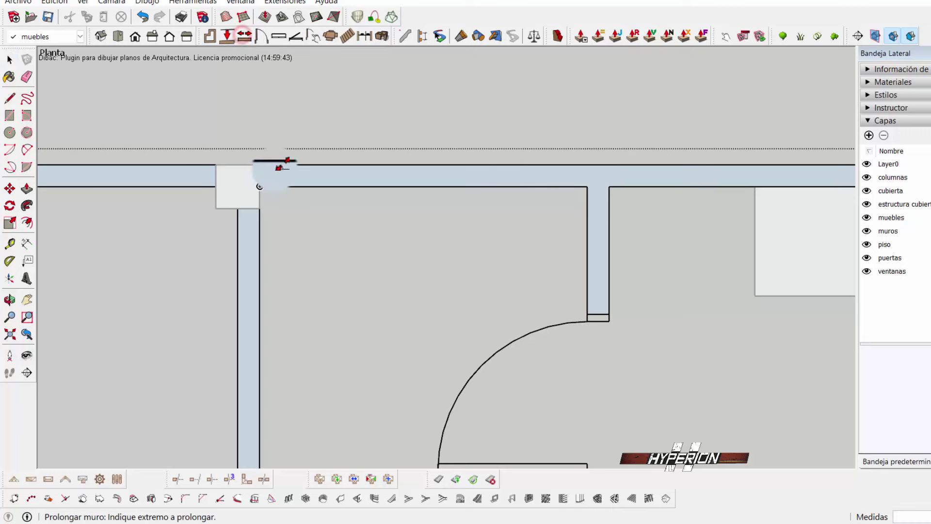
scroll(272, 164, "up", 1)
left_click(271, 165)
left_click(229, 165)
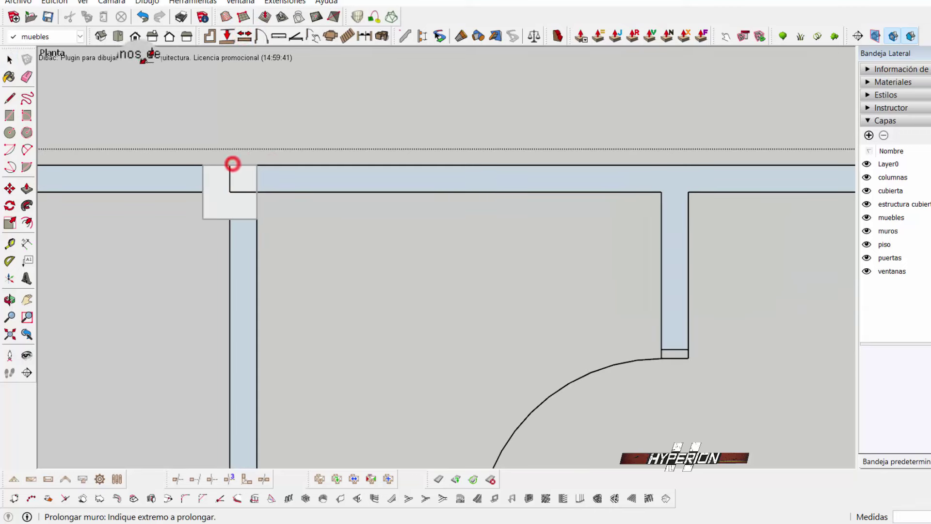
Place a 0.82 m door on the puertas layer in the top wall by the corner.
left_click(49, 37)
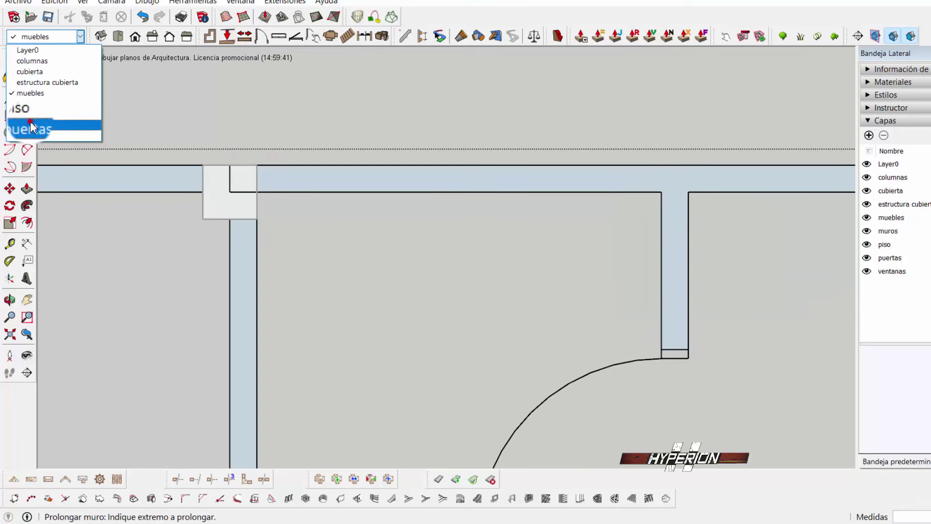
left_click(27, 122)
left_click(261, 37)
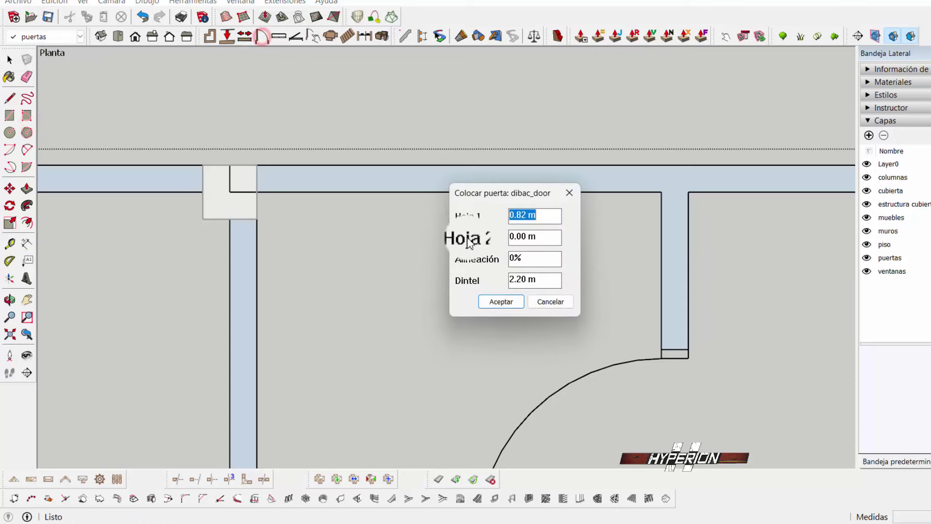
left_click(501, 302)
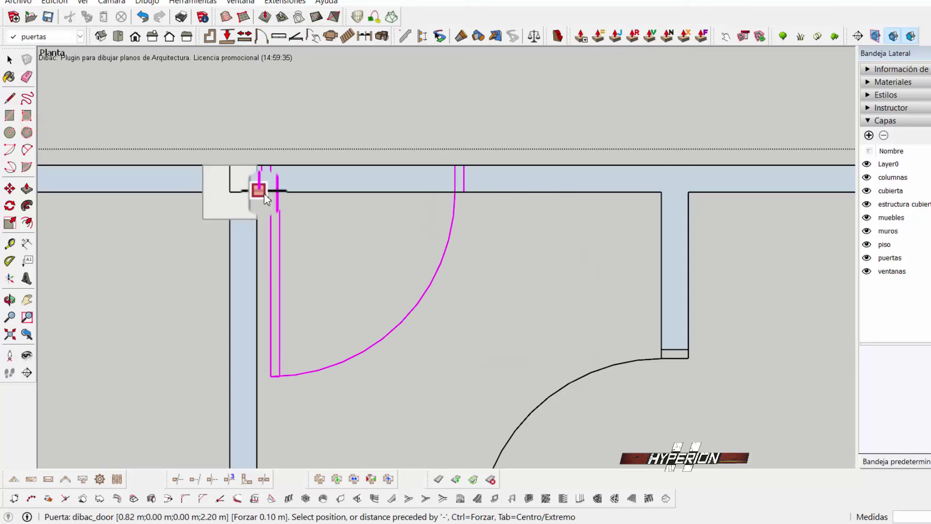
left_click(258, 193)
scroll(308, 170, "down", 3)
scroll(264, 144, "down", 2)
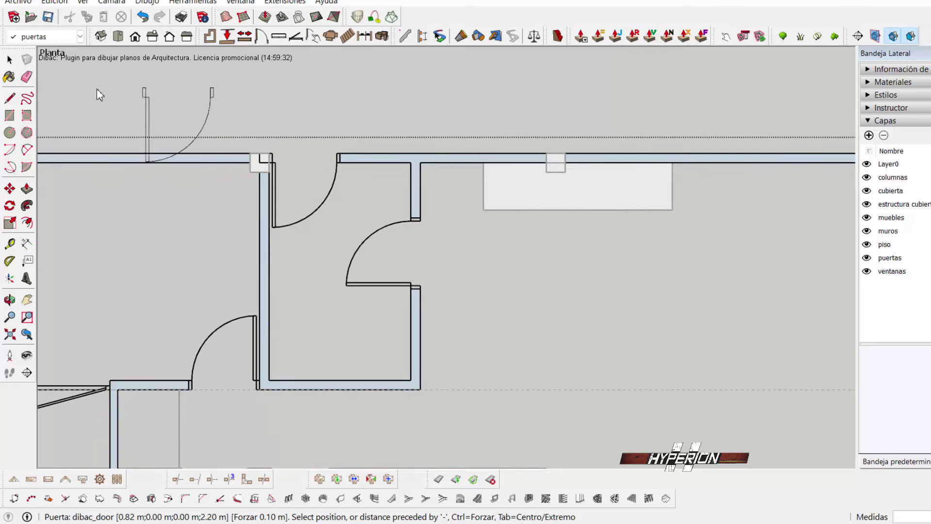
left_click(9, 58)
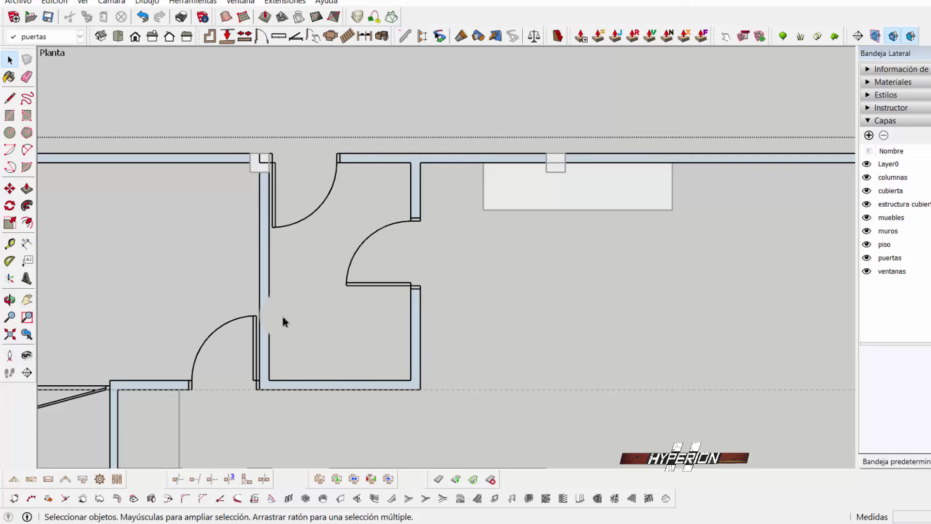
Zoom to the kitchen counter and start a Tape Measure guide from its bottom-edge midpoint.
scroll(284, 297, "down", 2)
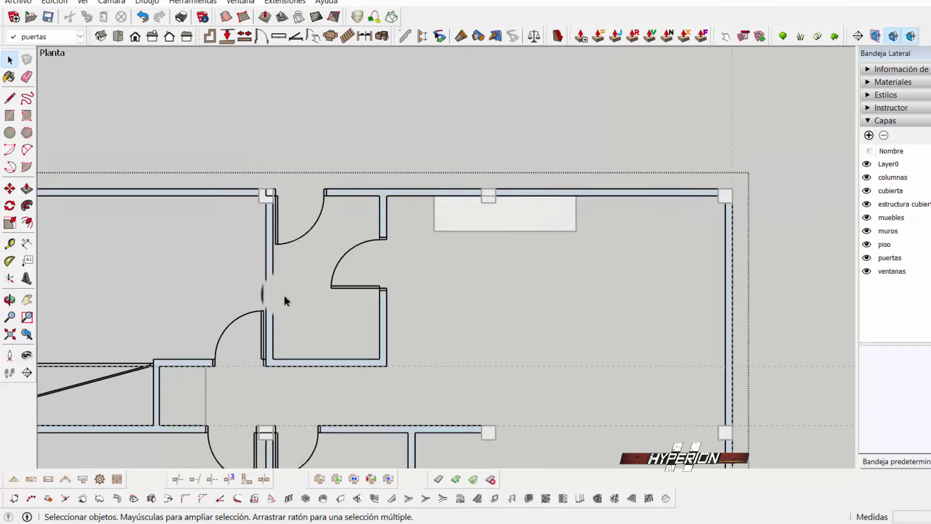
scroll(395, 285, "down", 2)
scroll(395, 285, "down", 2)
scroll(412, 269, "down", 1)
scroll(431, 254, "up", 2)
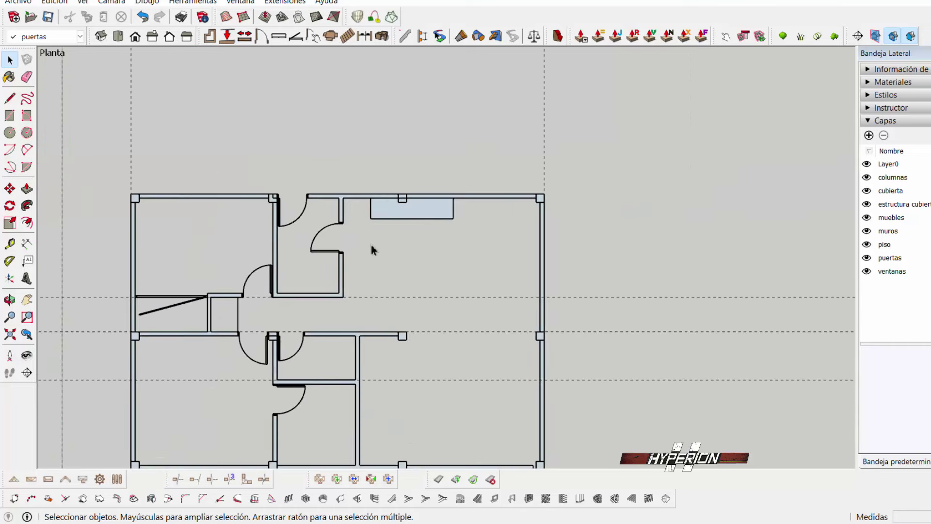
scroll(381, 199, "down", 1)
scroll(377, 240, "up", 1)
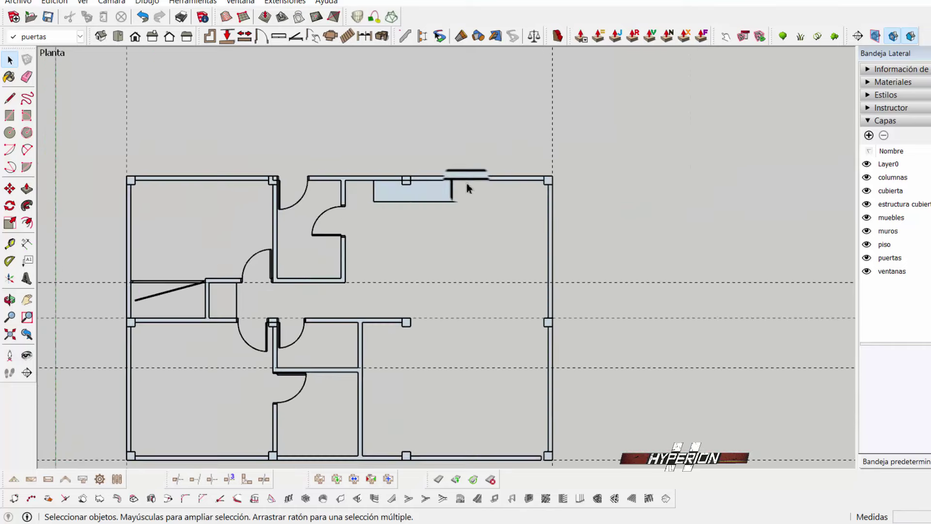
scroll(446, 187, "up", 2)
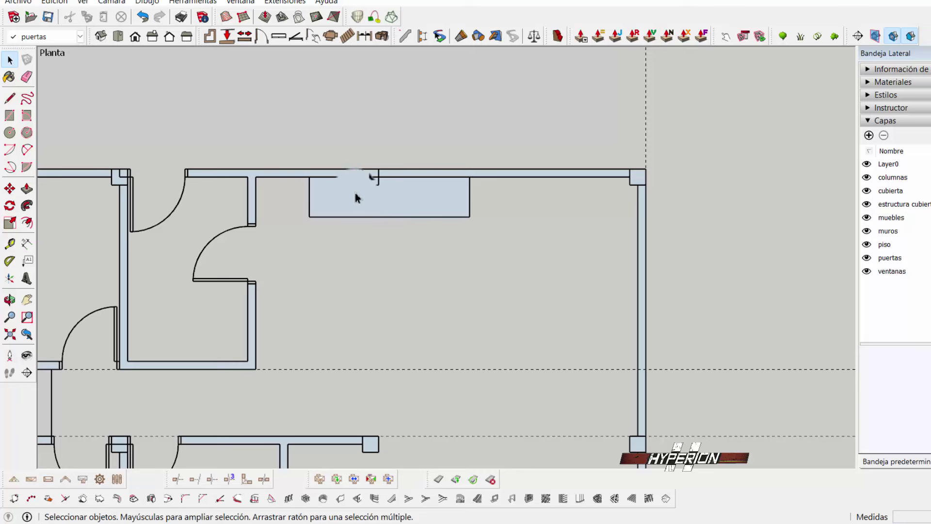
scroll(342, 189, "down", 1)
scroll(373, 214, "up", 3)
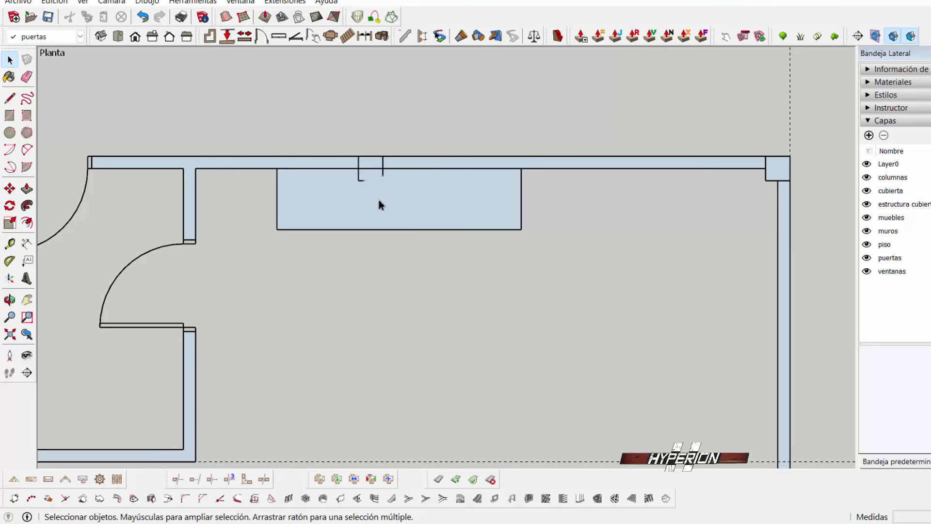
scroll(359, 165, "down", 1)
scroll(359, 166, "down", 1)
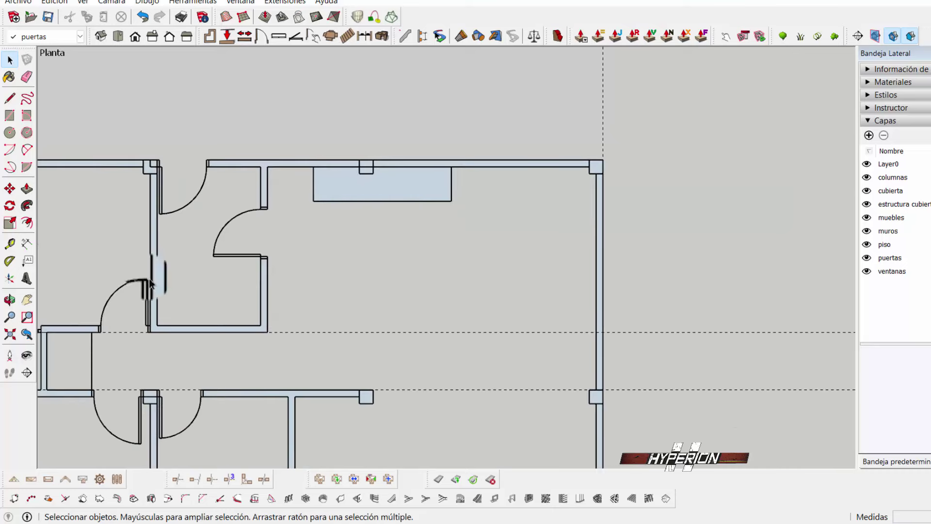
left_click(9, 243)
scroll(368, 228, "up", 1)
left_click(427, 189)
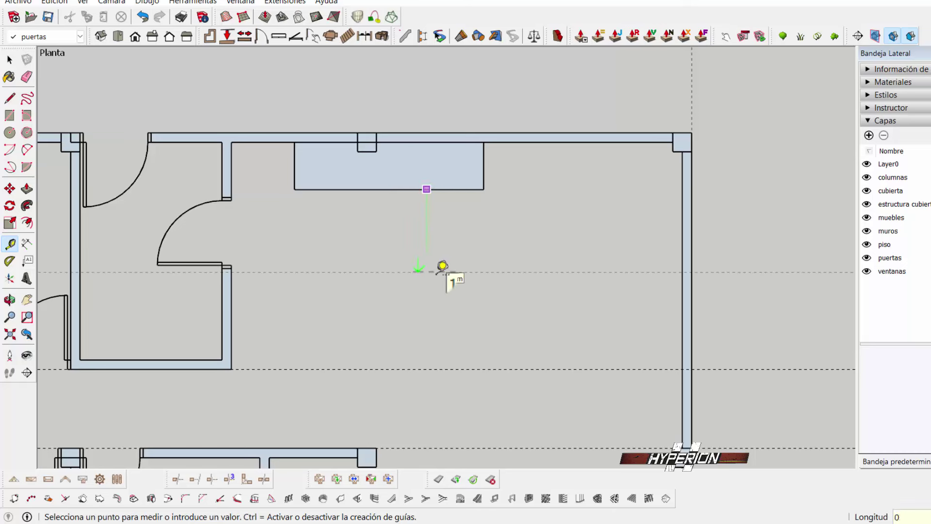
Fix the first guide below the counter and add a guide 0.9 m from the wall.
key("Return")
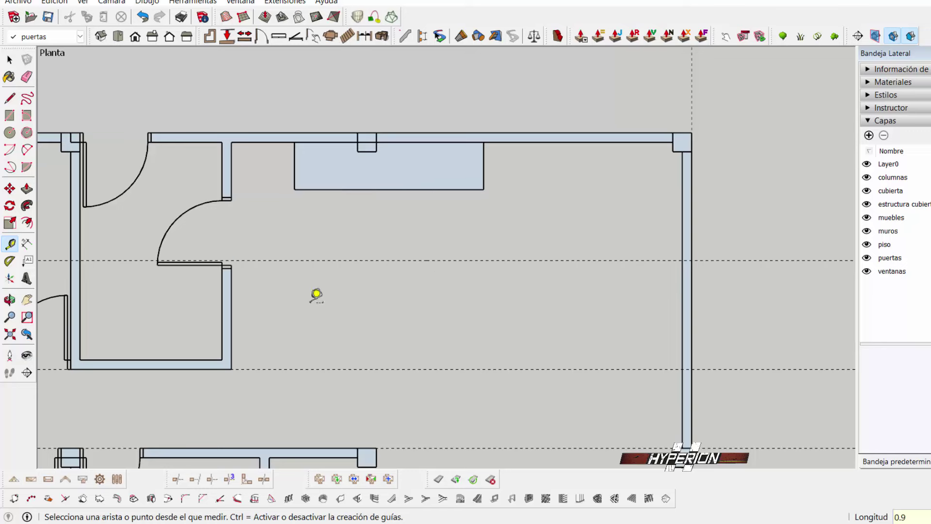
left_click(232, 297)
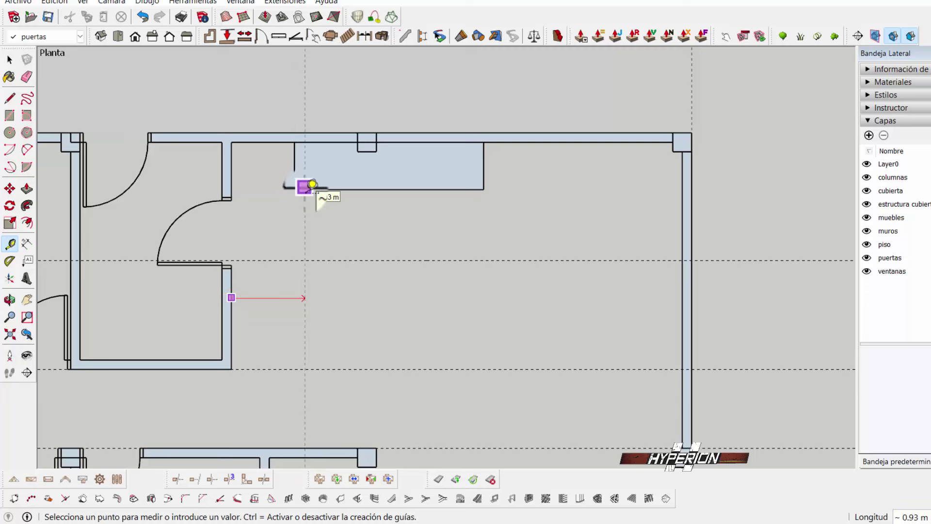
type("9")
key("Return")
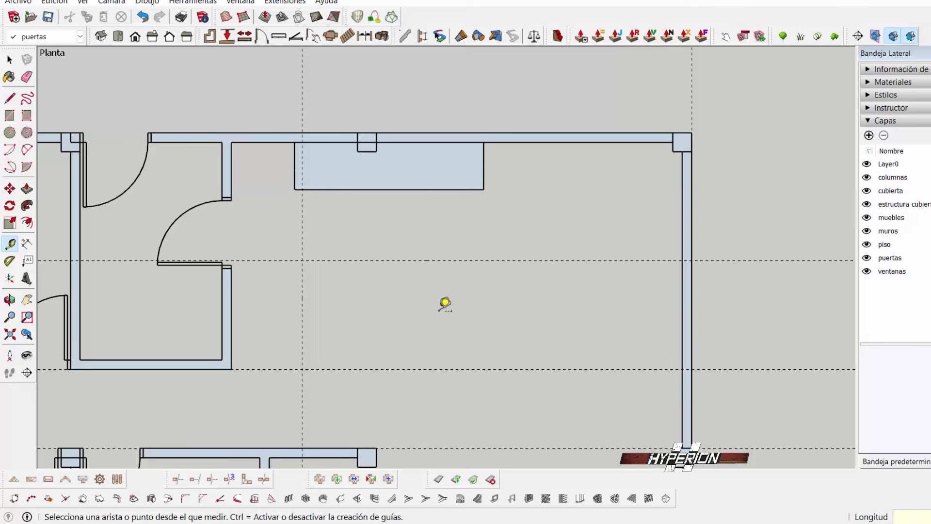
Add a guide in line with the counter's end and another 0.8 m lower.
left_click(302, 288)
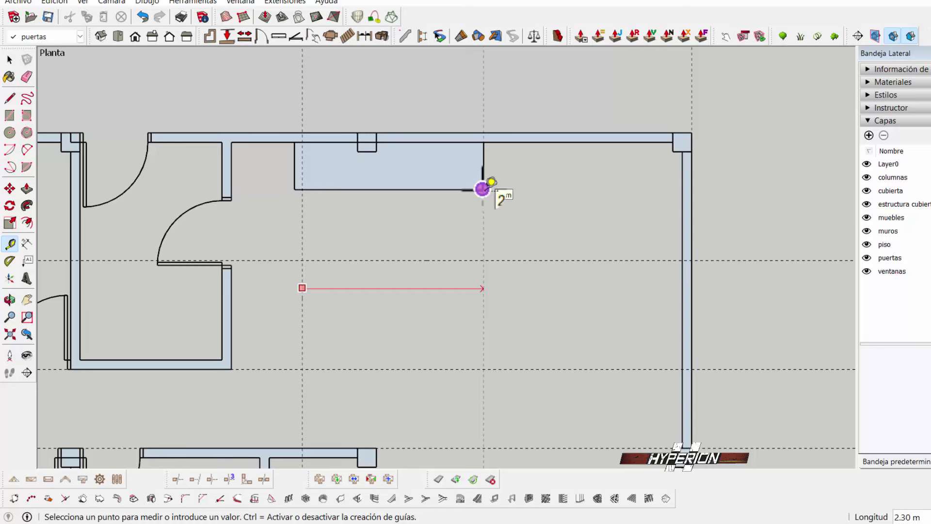
left_click(483, 189)
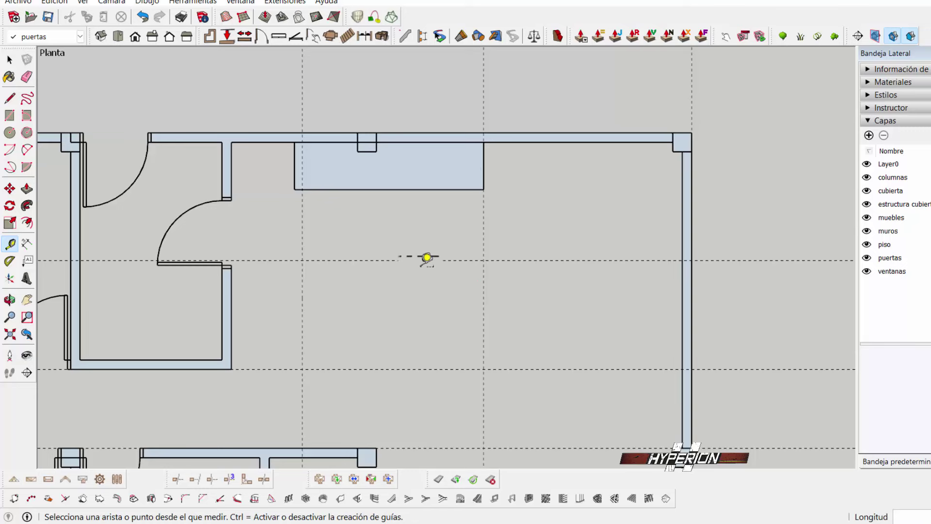
left_click(419, 260)
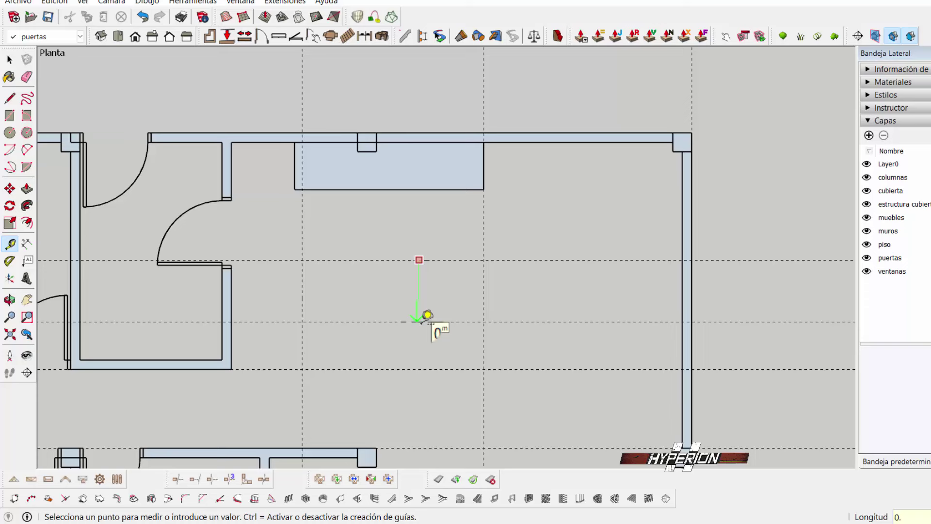
type("8")
key("Return")
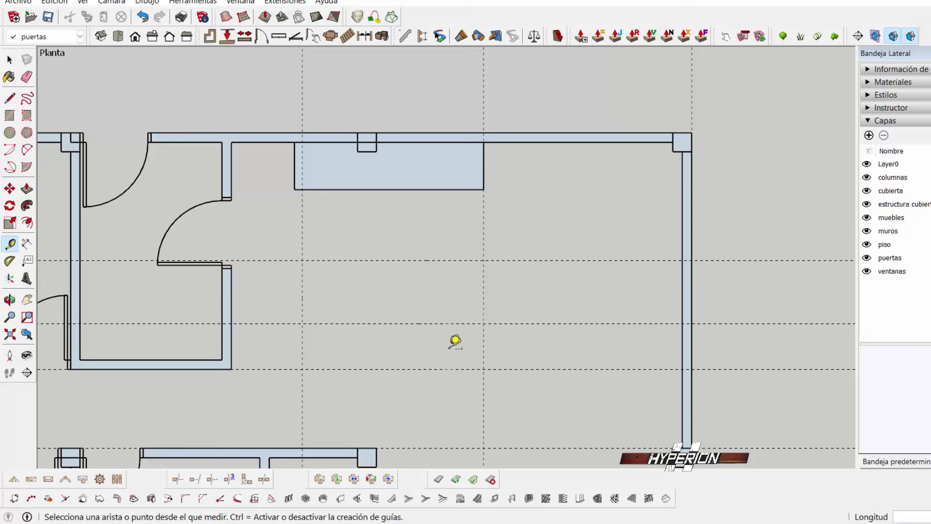
left_click(9, 115)
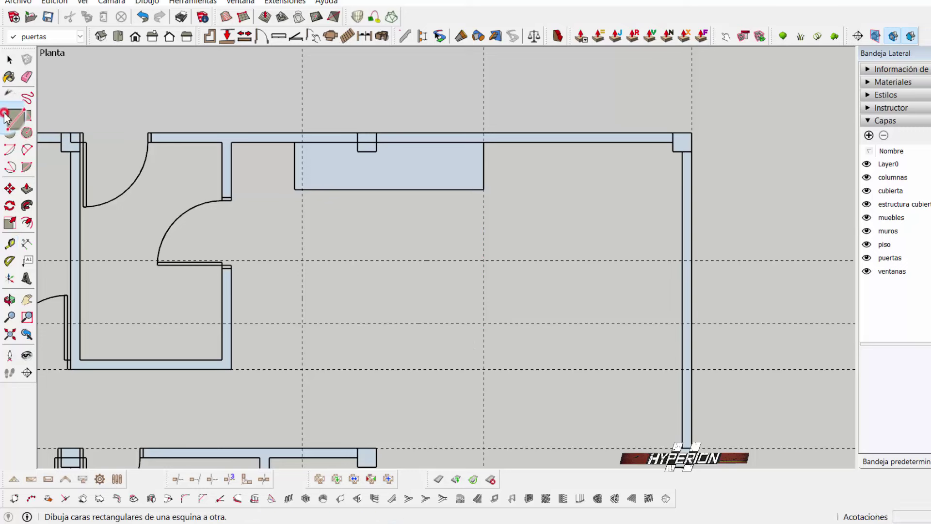
Make Layer0 current and draw the 2.30 m by 0.8 m island rectangle between the guides.
left_click(10, 59)
left_click(44, 37)
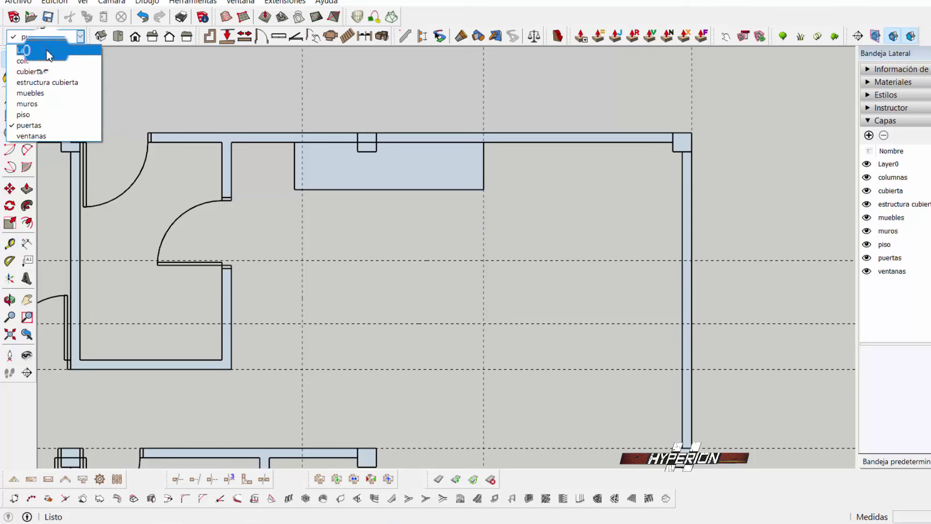
left_click(46, 50)
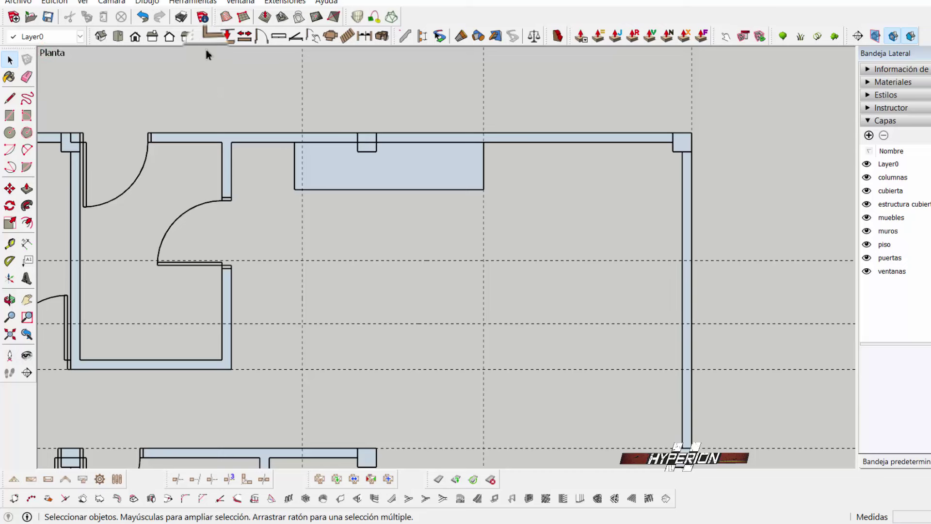
left_click(10, 115)
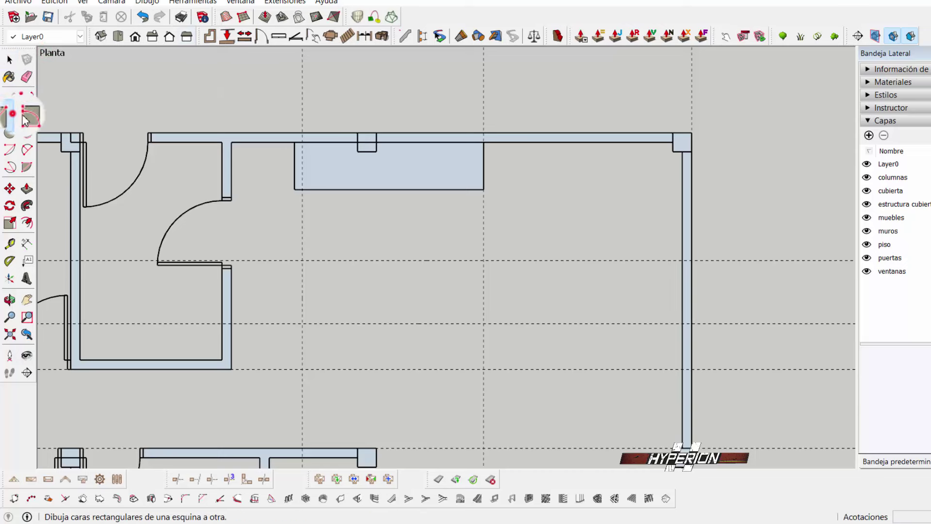
left_click(302, 260)
left_click(483, 323)
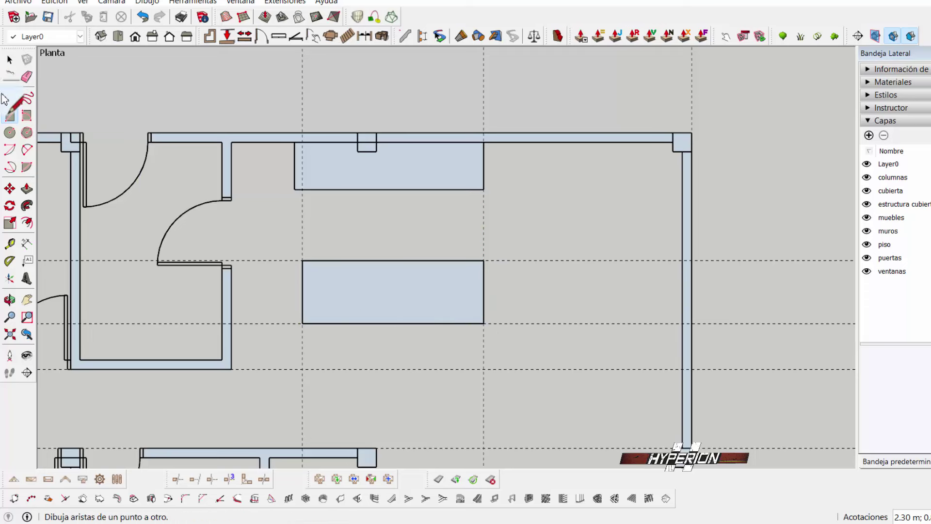
Add island guides 0.4 m in from the right edge, 0.4 m up from the bottom, and 1.2 m in.
left_click(10, 243)
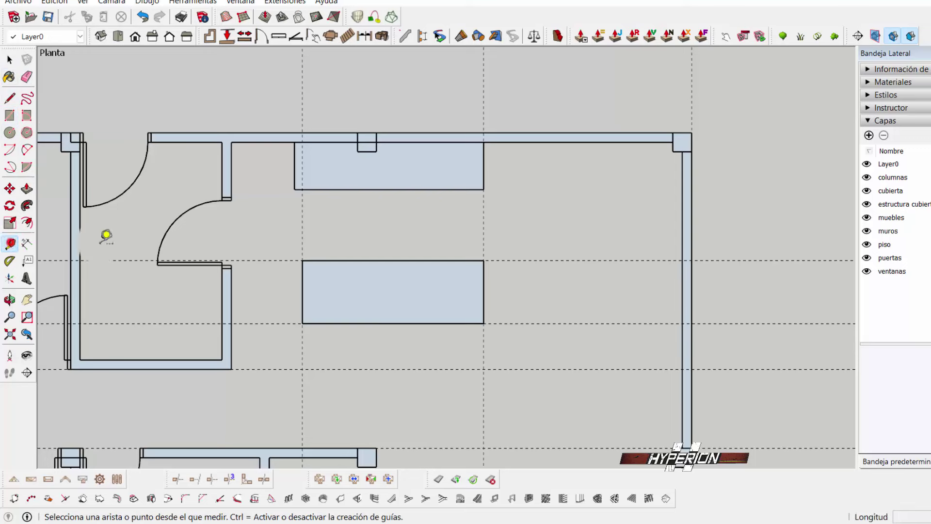
scroll(466, 274, "up", 2)
scroll(480, 248, "up", 2)
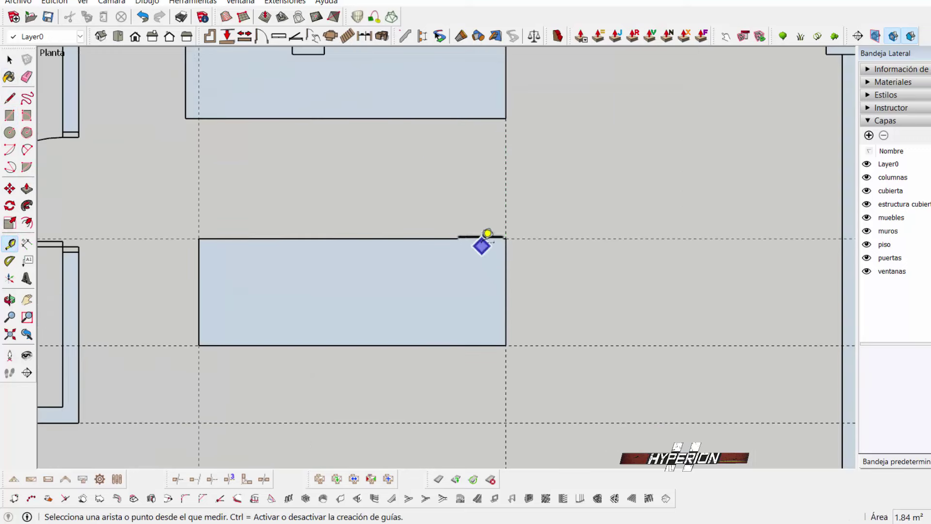
left_click(506, 271)
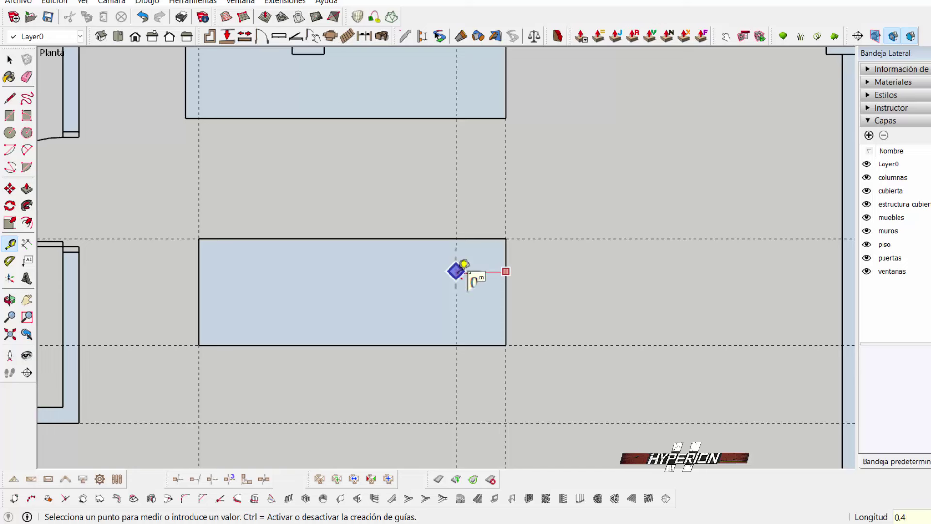
left_click(458, 271)
left_click(464, 345)
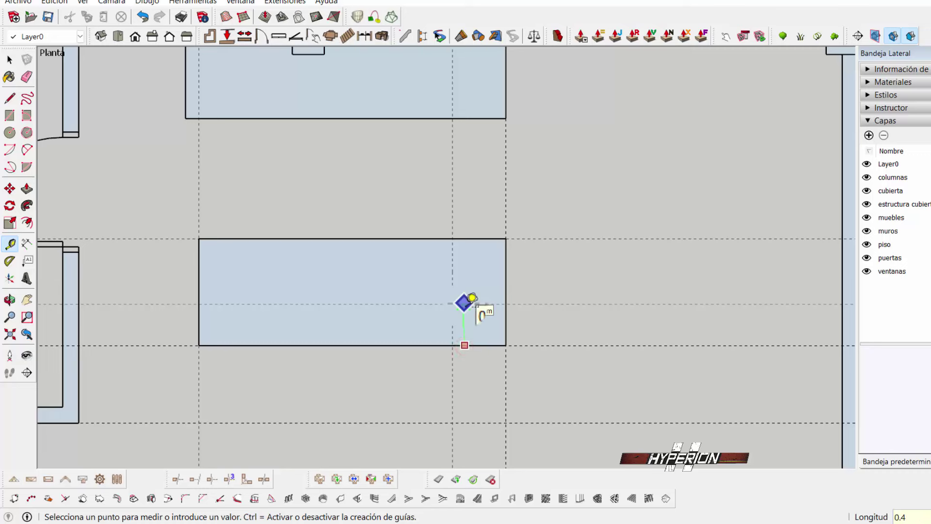
key("Return")
left_click(506, 306)
type("1.")
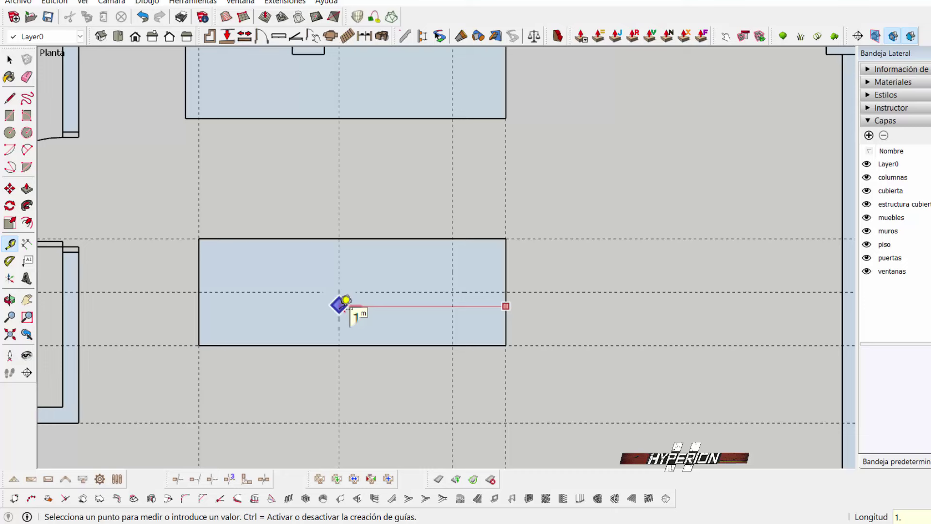
type("2")
key("Return")
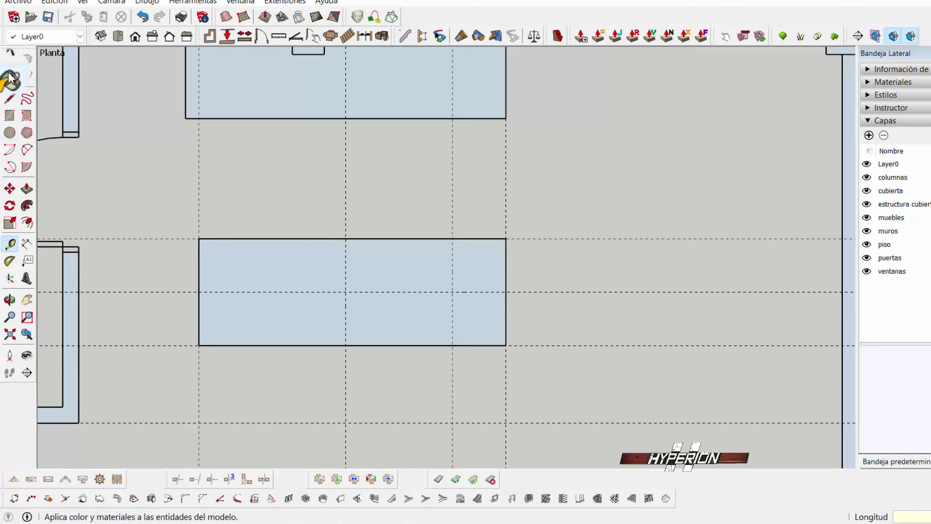
Draw a stepped dividing line along the guides, splitting the island into two L-shaped pieces.
left_click(10, 98)
left_click(345, 345)
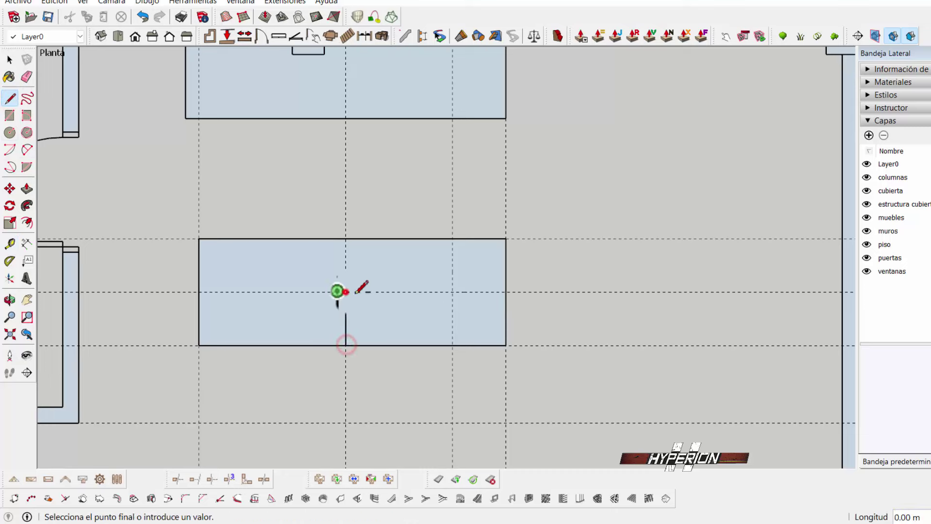
left_click(346, 292)
left_click(453, 292)
left_click(453, 238)
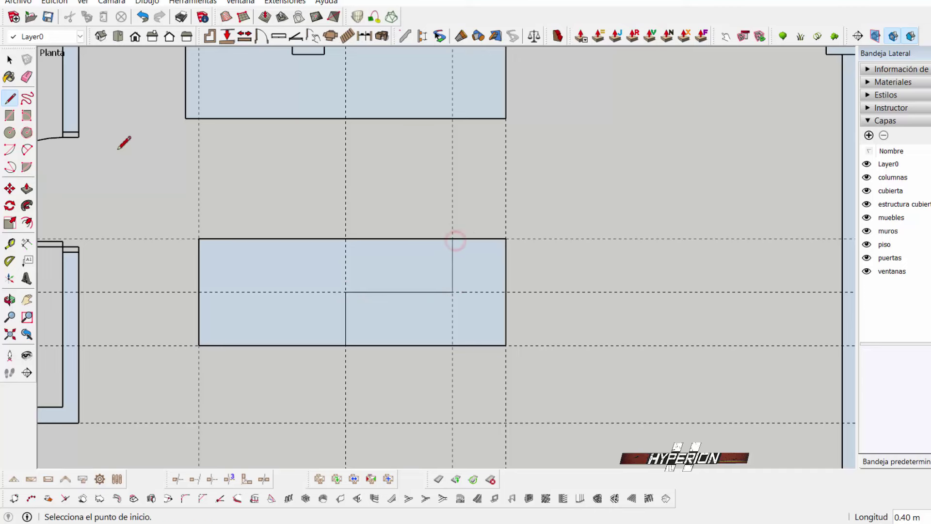
left_click(10, 60)
Delete the island's layout guides and move the whole island onto the muebles layer.
scroll(584, 226, "down", 2)
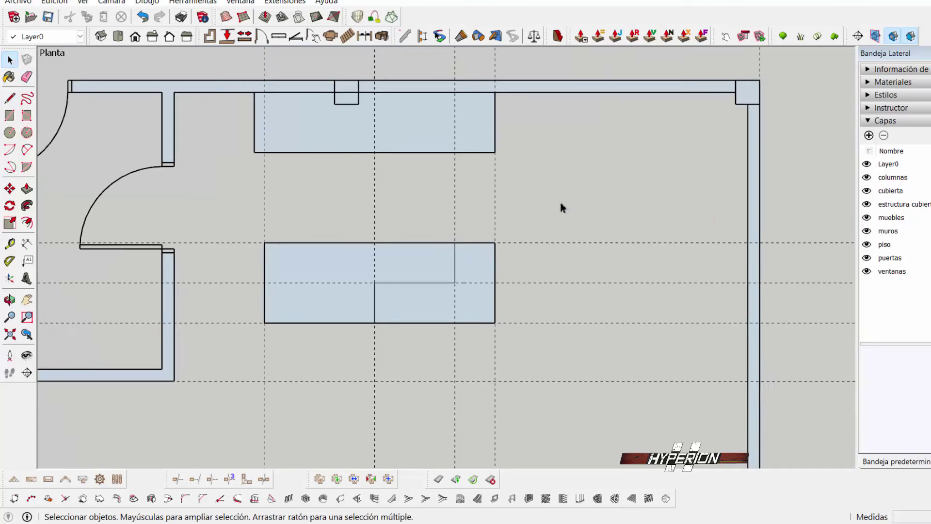
key("Delete")
left_click(546, 208)
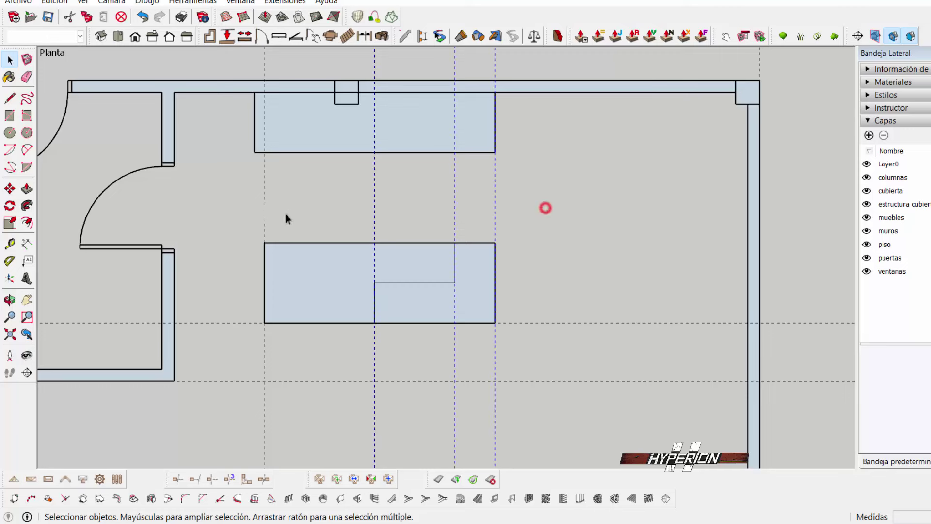
left_click(596, 289)
key("Delete")
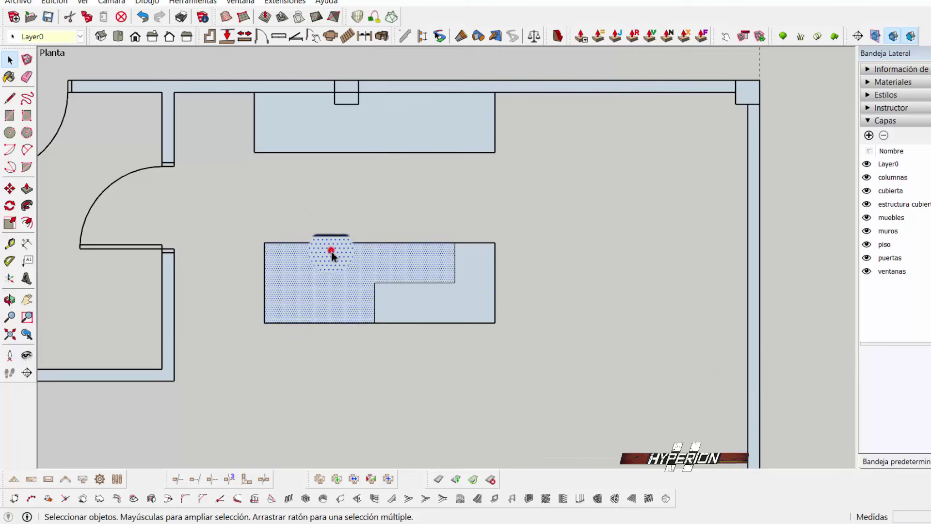
triple_click(331, 251)
left_click(52, 40)
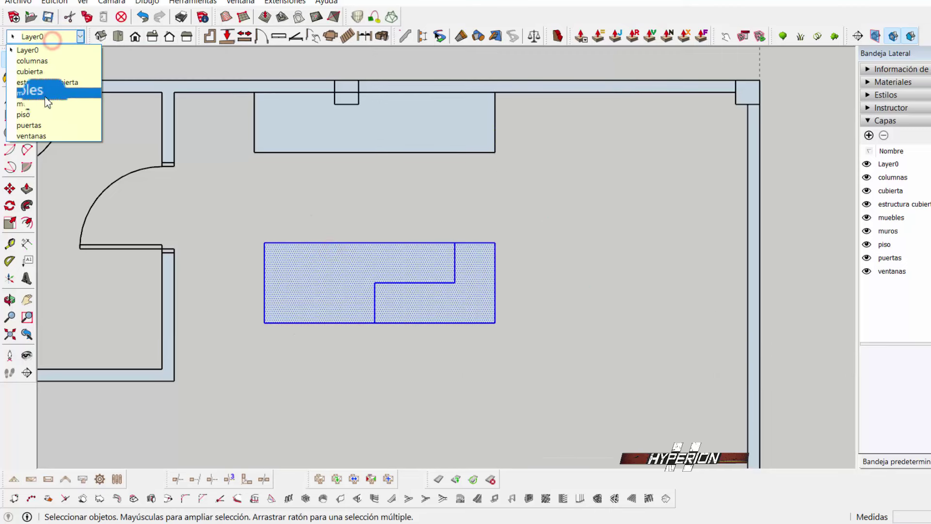
left_click(46, 94)
Select the counter and furniture block against the top wall, then clear the selection.
scroll(360, 226, "down", 2)
scroll(359, 226, "down", 1)
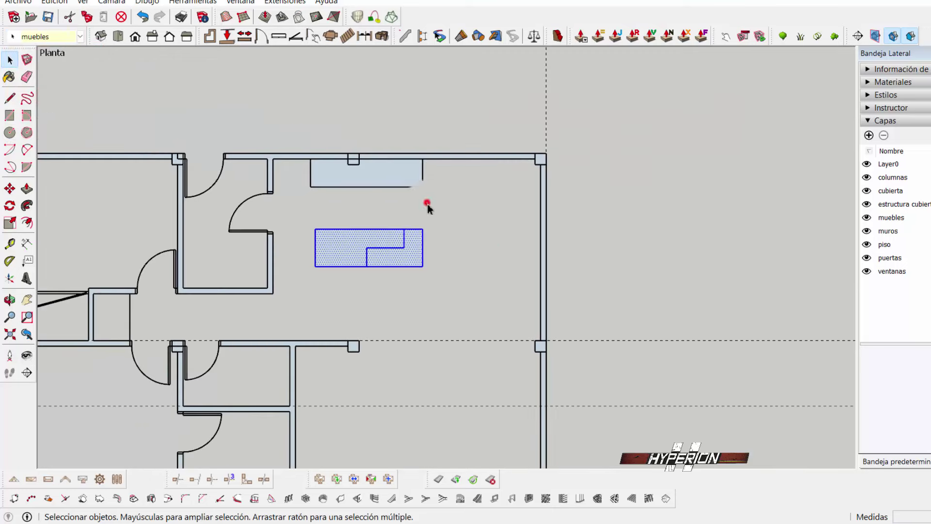
left_click(427, 204)
left_click(394, 173)
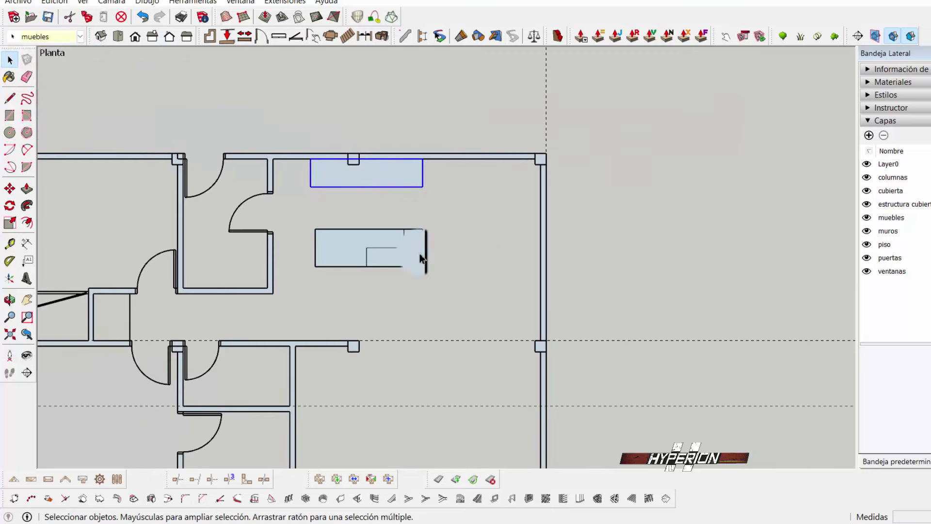
left_click(415, 253)
left_click(405, 151)
left_click(391, 174)
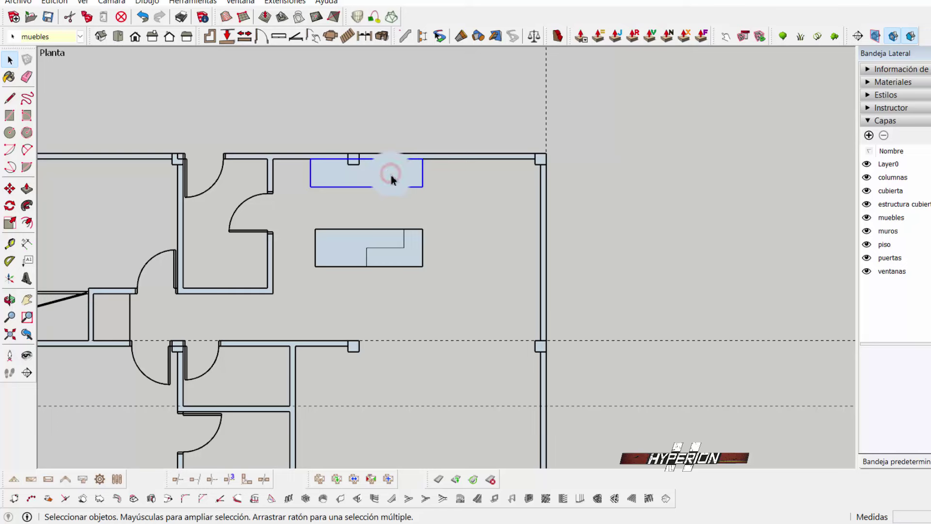
left_click(468, 240)
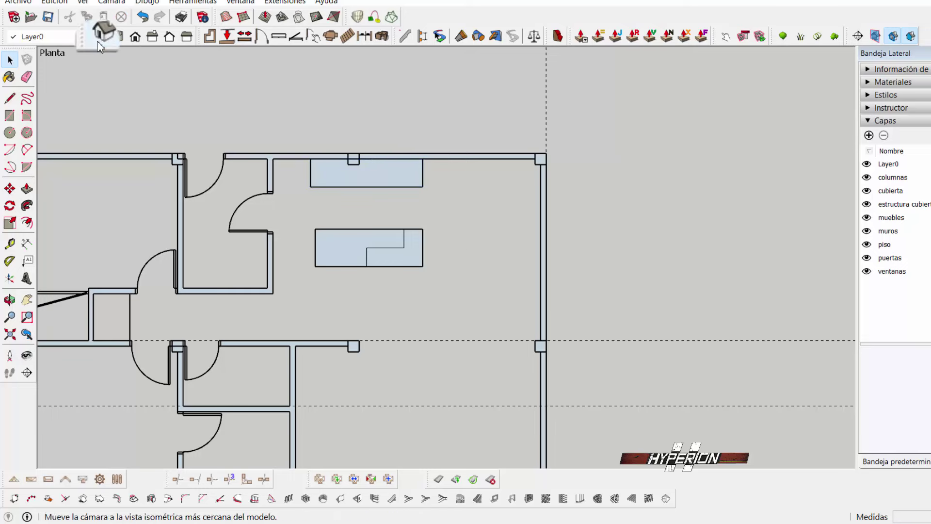
Make muebles the current layer and turn the lower furniture block into a group with Crear grupo.
left_click(67, 37)
left_click(43, 97)
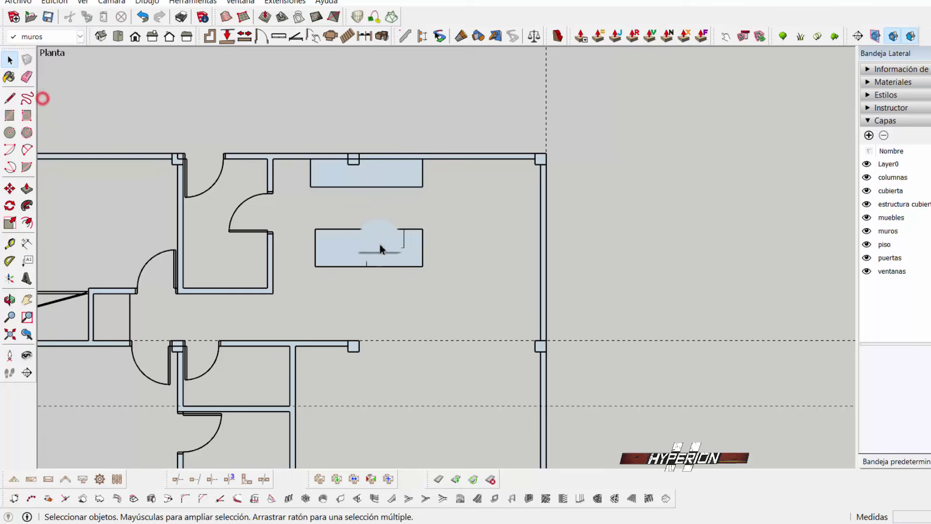
left_click(365, 249)
right_click(366, 248)
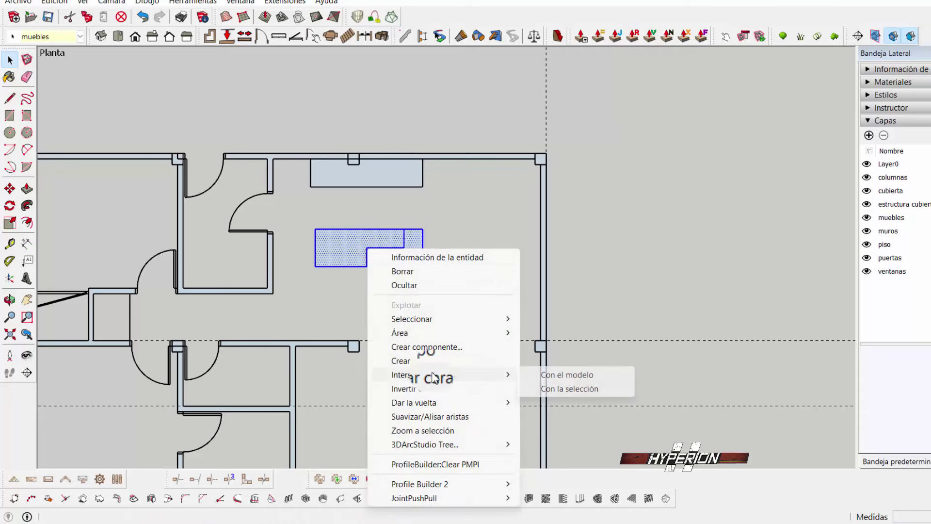
left_click(430, 361)
left_click(453, 243)
scroll(427, 187, "down", 1)
Zoom around the plan, select the bottom walls, and show the layer drop-down.
scroll(464, 208, "down", 2)
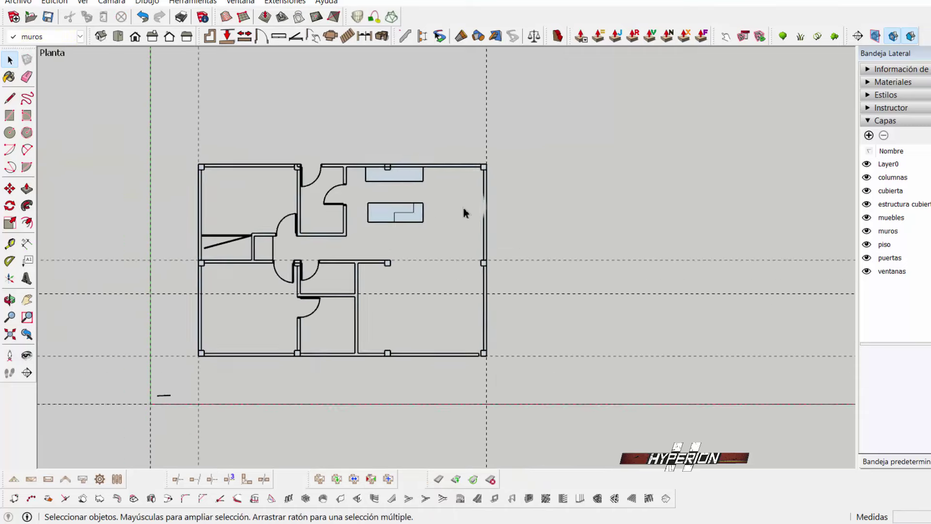
scroll(456, 192, "up", 3)
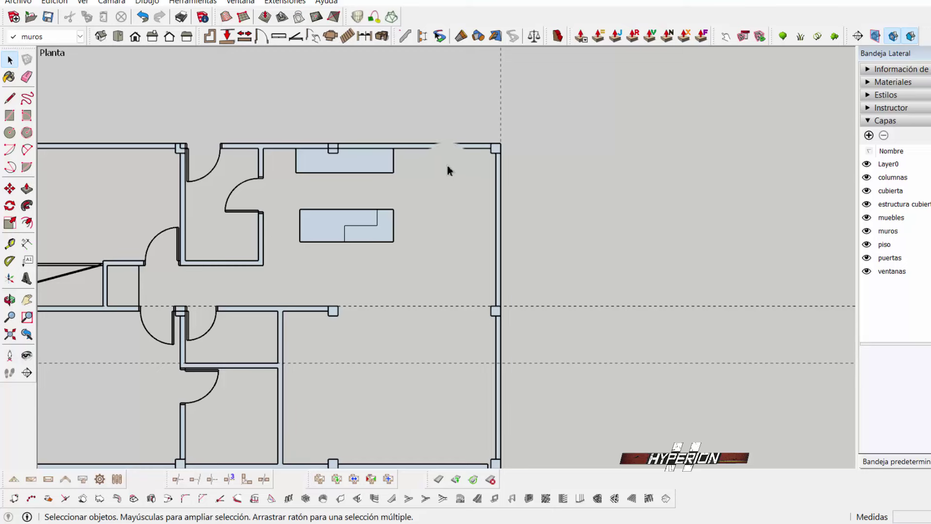
scroll(455, 210, "down", 2)
scroll(461, 190, "up", 1)
scroll(471, 219, "down", 1)
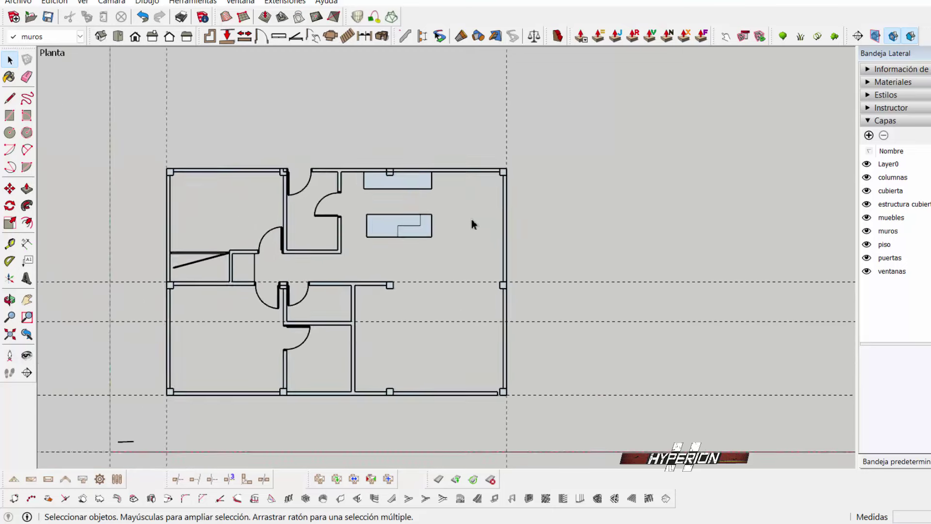
scroll(471, 220, "down", 1)
scroll(446, 332, "up", 1)
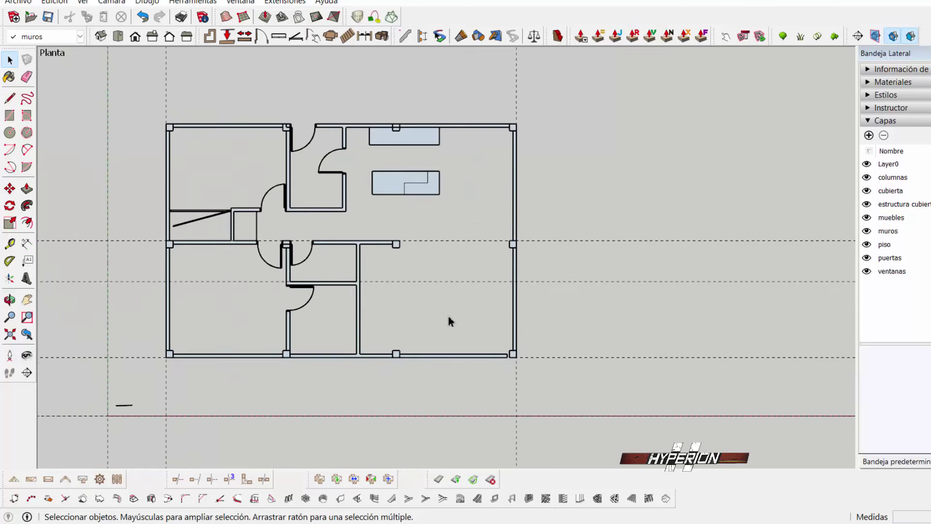
scroll(379, 374, "up", 1)
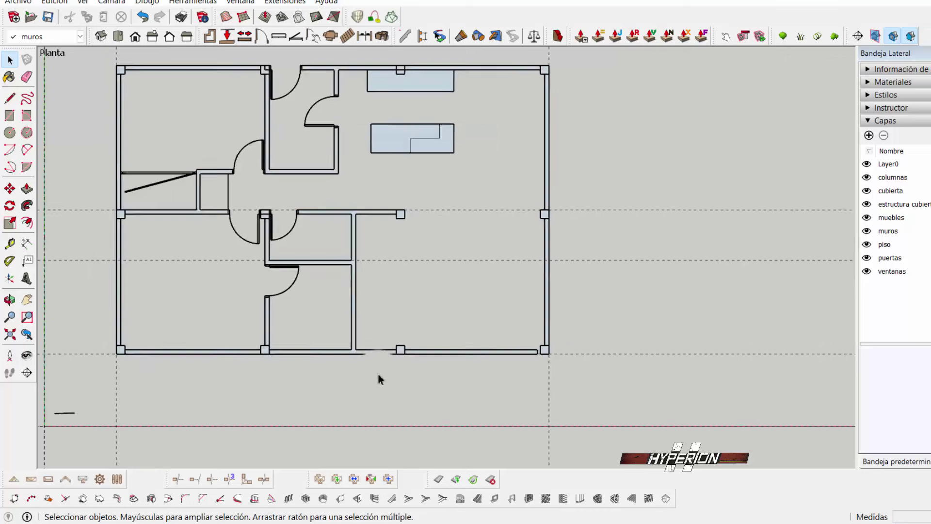
scroll(377, 374, "up", 1)
scroll(369, 363, "up", 1)
left_click(355, 347)
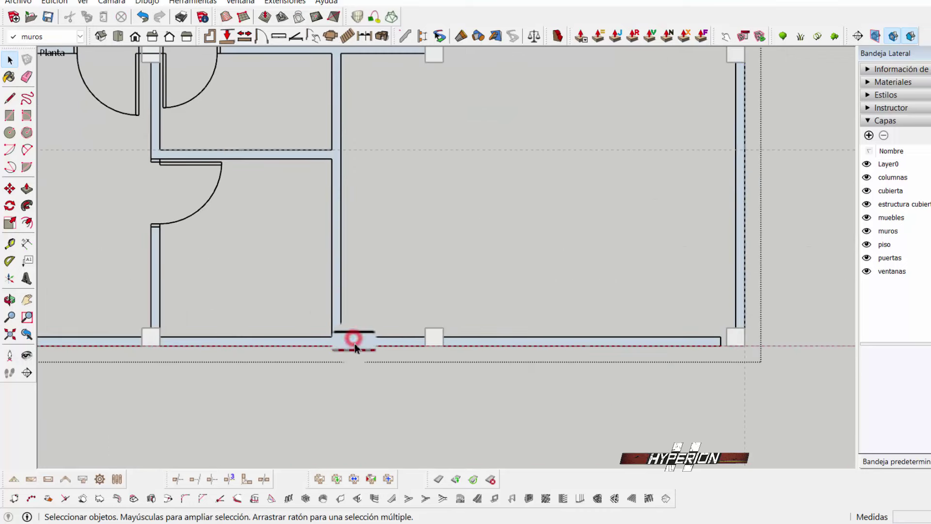
left_click(59, 36)
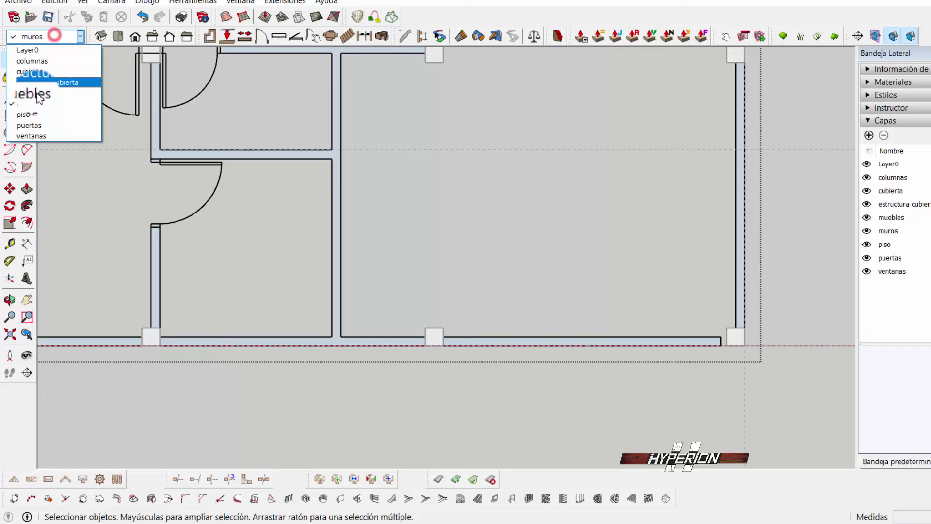
Make puertas the current layer and measure from the bottom wall edge with Tape Measure.
left_click(34, 128)
scroll(321, 364, "up", 1)
key("t")
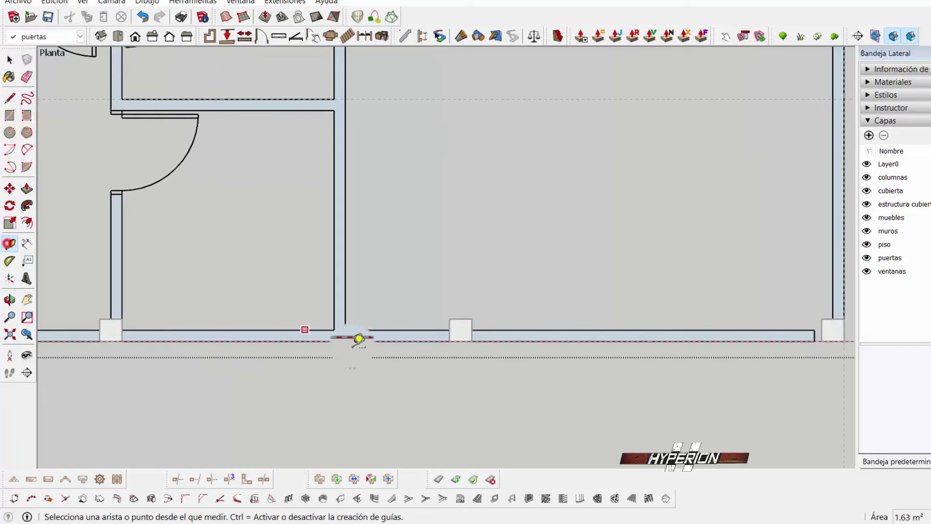
scroll(359, 338, "up", 1)
left_click(331, 266)
scroll(478, 298, "up", 1)
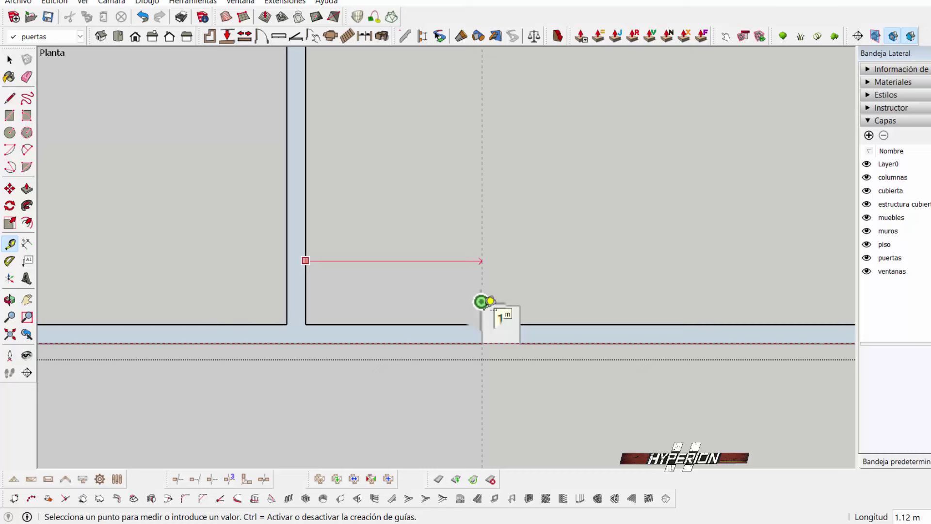
Extend the bottom wall end with Prolongar muro until it meets the small column.
left_click(228, 40)
scroll(497, 293, "up", 1)
left_click(468, 331)
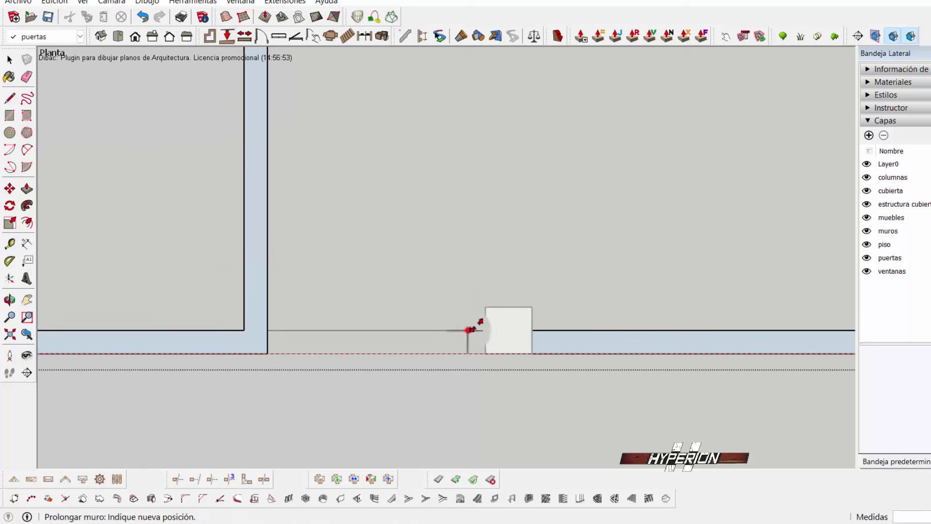
left_click(507, 353)
scroll(480, 274, "down", 1)
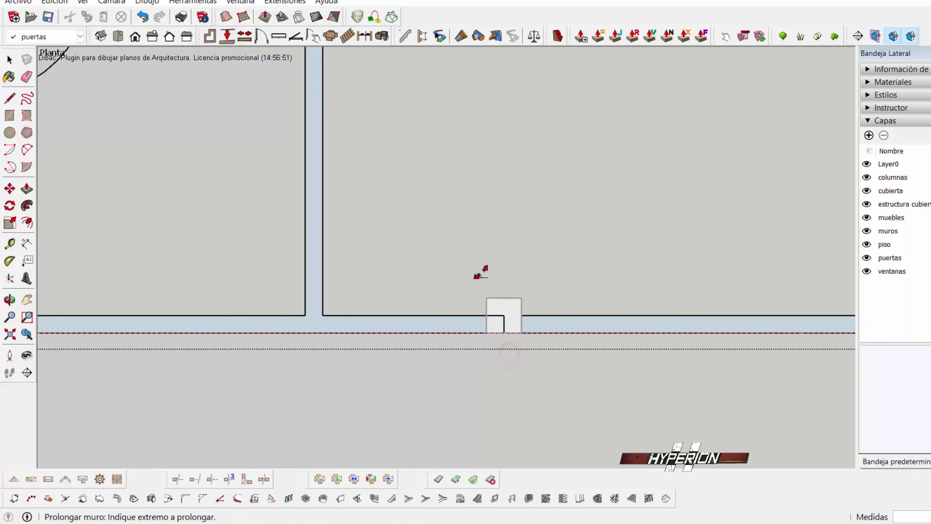
left_click(10, 60)
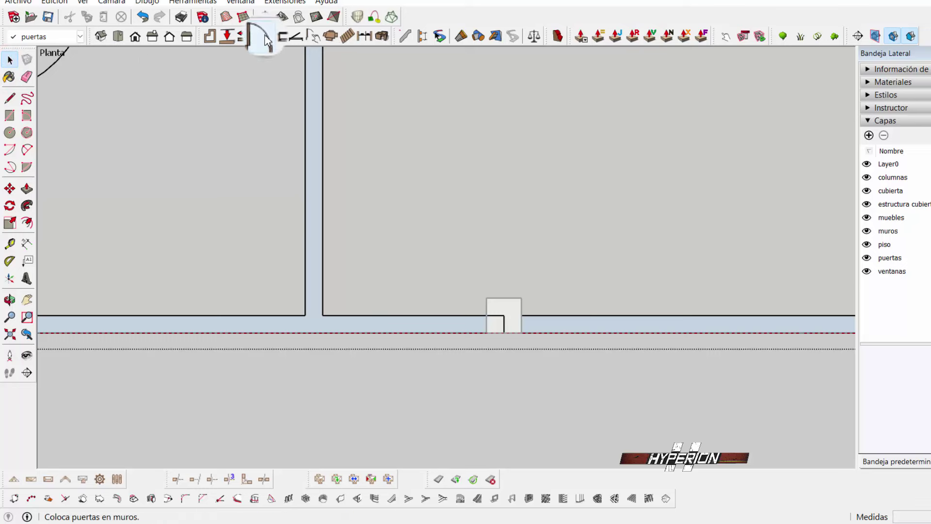
Configure the Dibac door with a 1.04 m Hoja 1 leaf and a 2.80 m Dintel, and accept.
left_click(262, 36)
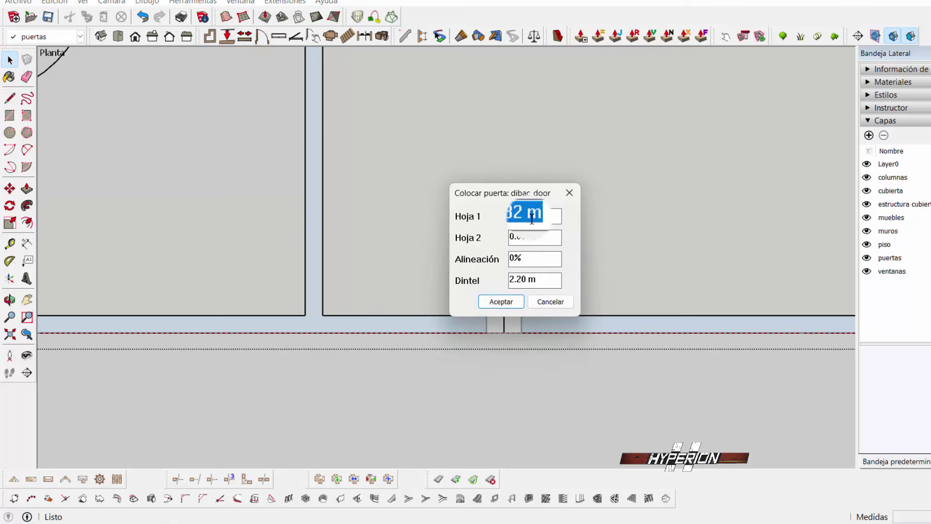
left_click_drag(513, 215, 521, 215)
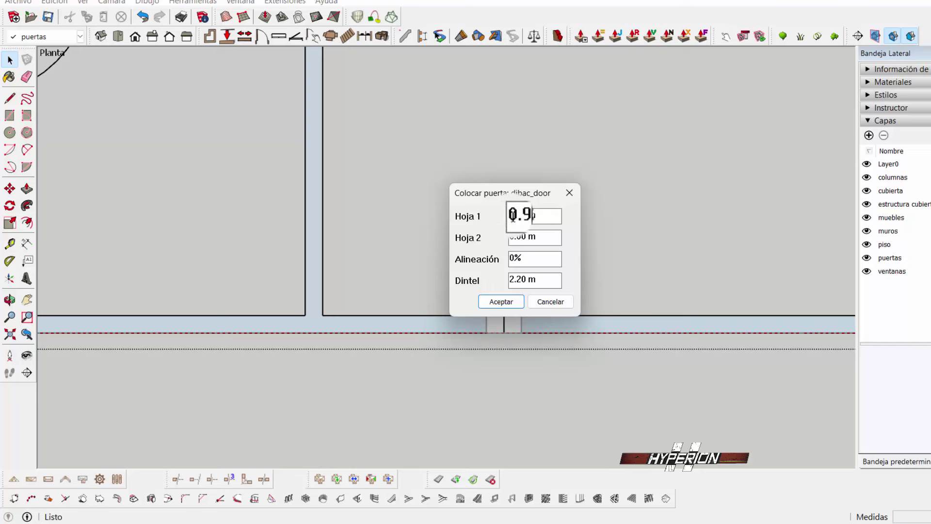
mouse_move(518, 215)
left_mouse_down()
mouse_move(509, 215)
mouse_move(528, 216)
left_mouse_up()
type("1.04 m")
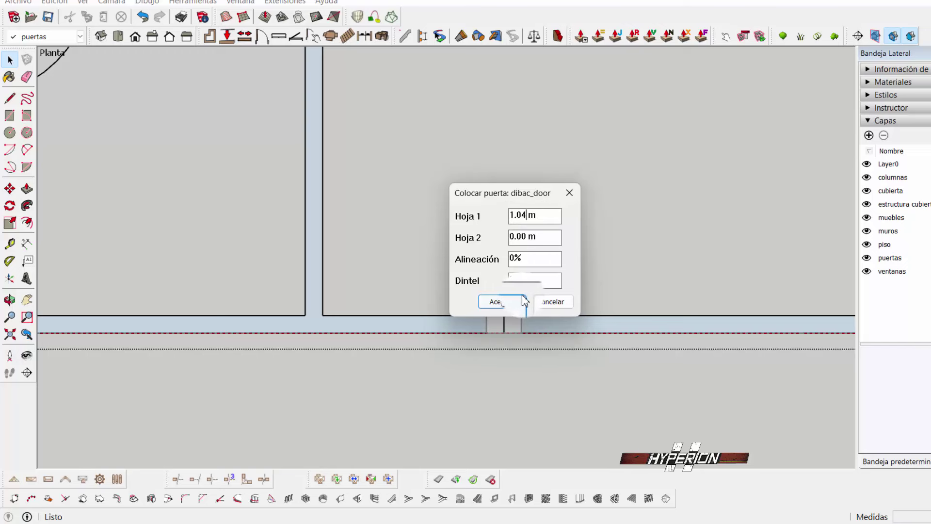
left_click(507, 302)
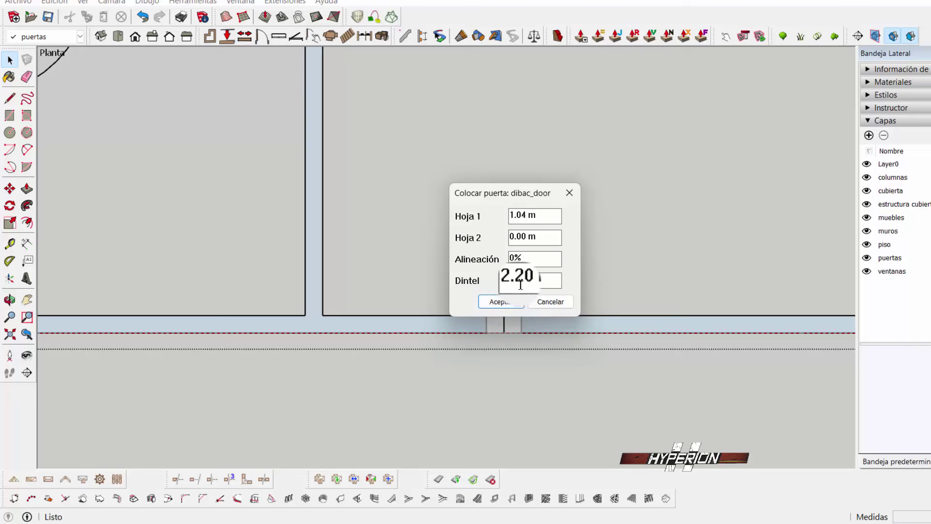
left_click_drag(516, 281, 522, 282)
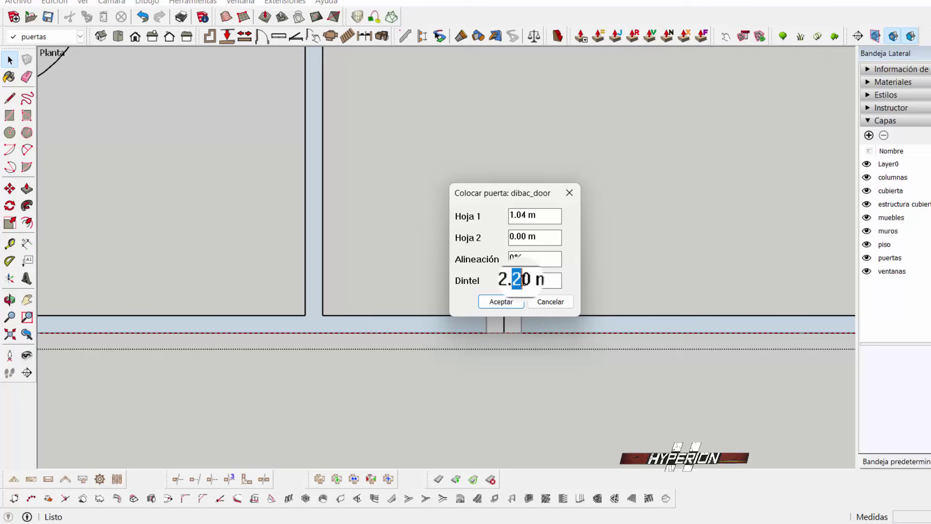
type("6")
left_click(521, 278)
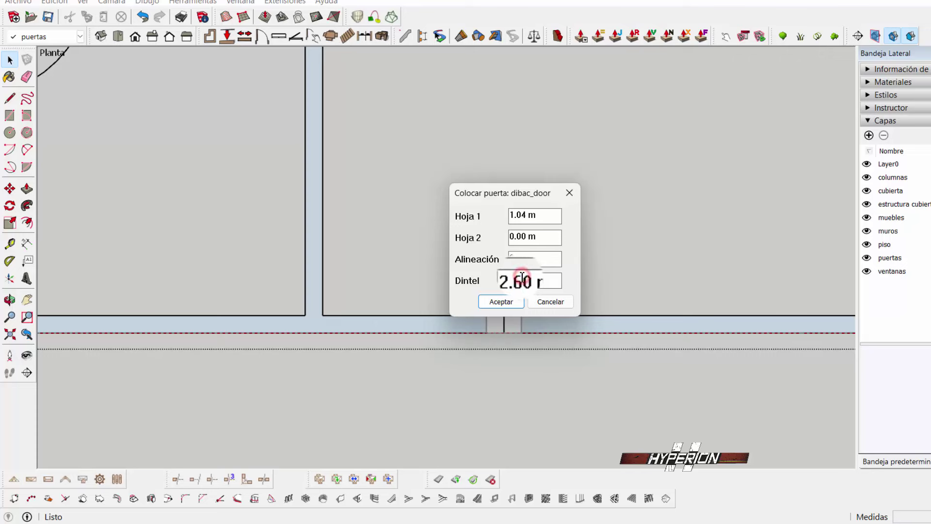
left_click_drag(522, 277, 521, 279)
type("8")
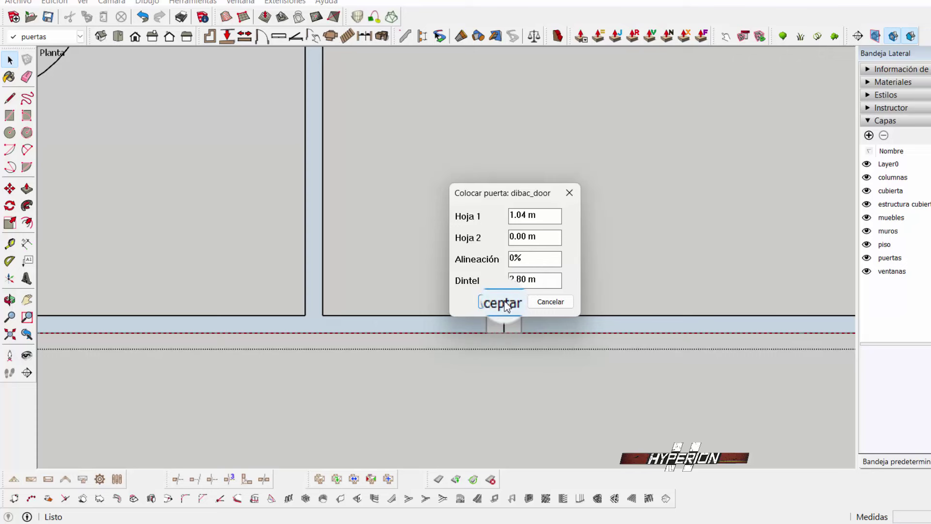
left_click(501, 301)
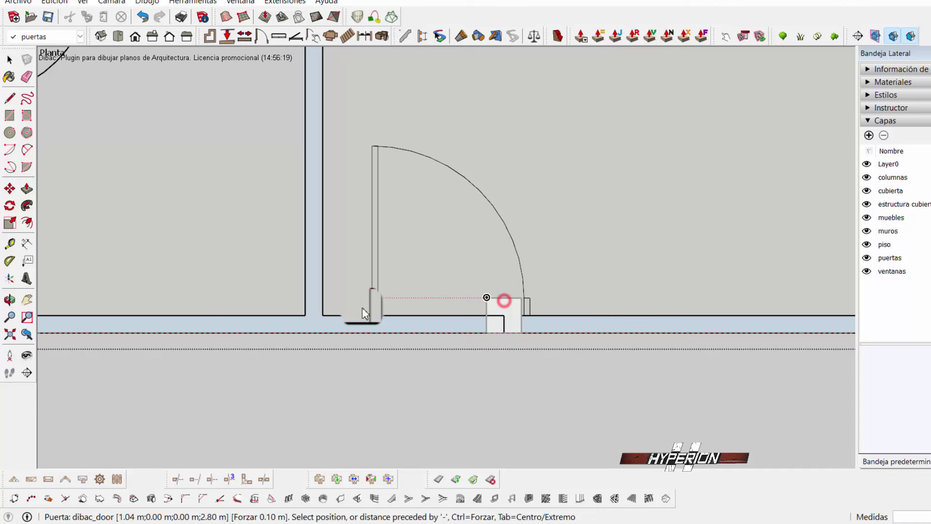
Drop the 1.04 m door into the bottom wall at the corner beside the small column.
left_click(327, 320)
scroll(327, 317, "down", 2)
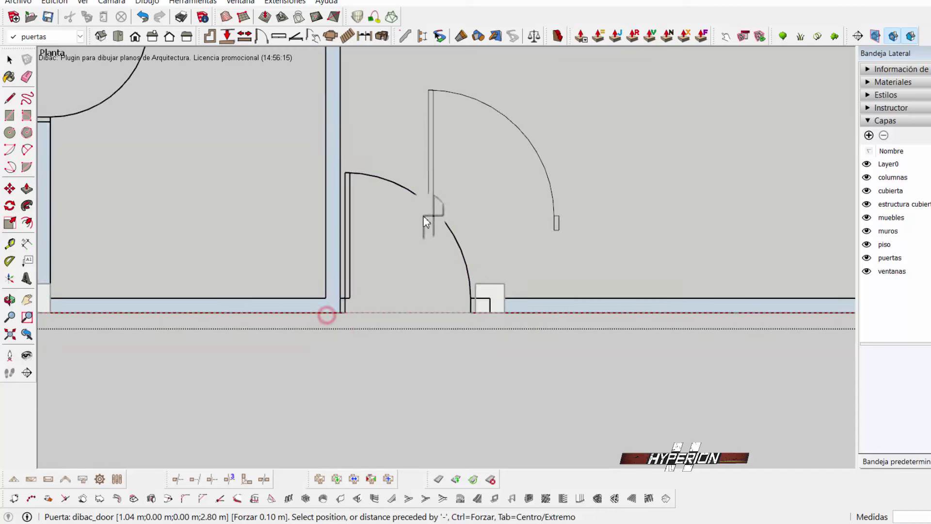
scroll(326, 318, "down", 3)
scroll(412, 252, "down", 1)
scroll(437, 241, "down", 3)
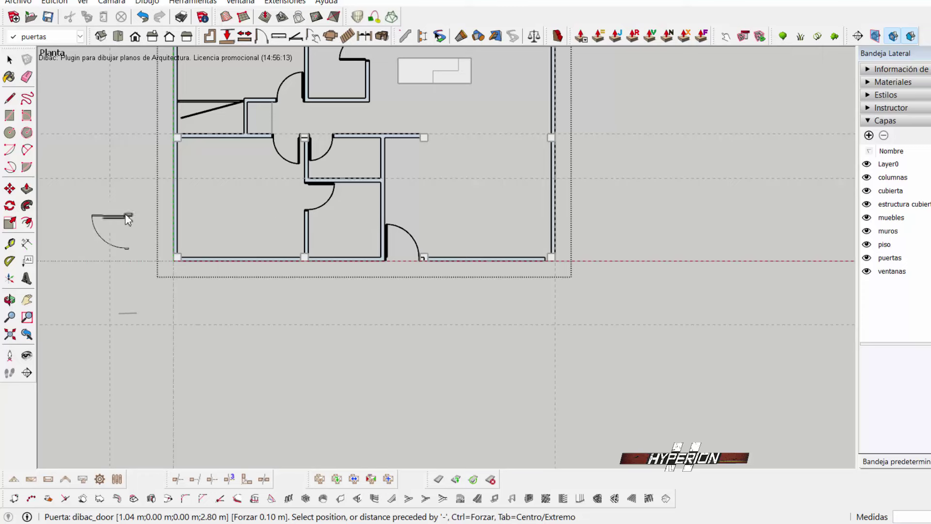
left_click(27, 100)
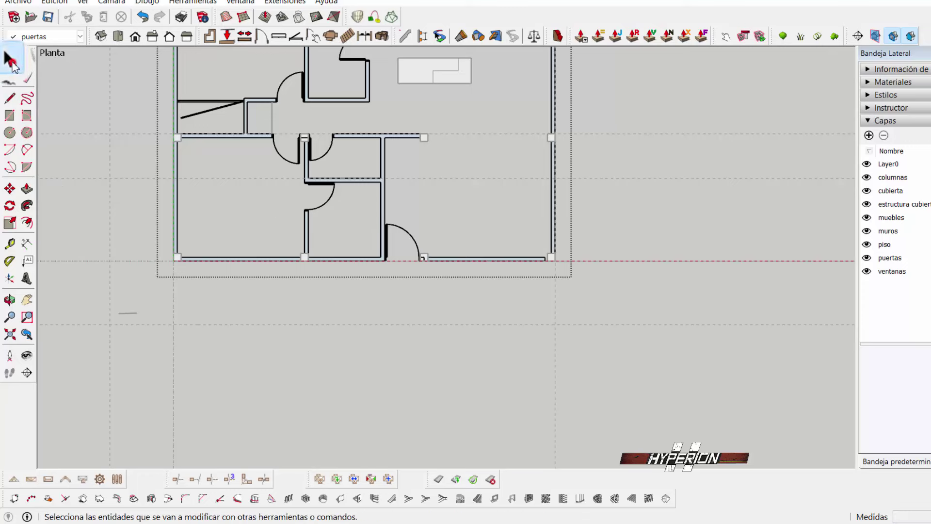
With the Select tool, clear the selection and select the wall group.
left_click(10, 59)
scroll(157, 247, "up", 1)
scroll(444, 191, "up", 1)
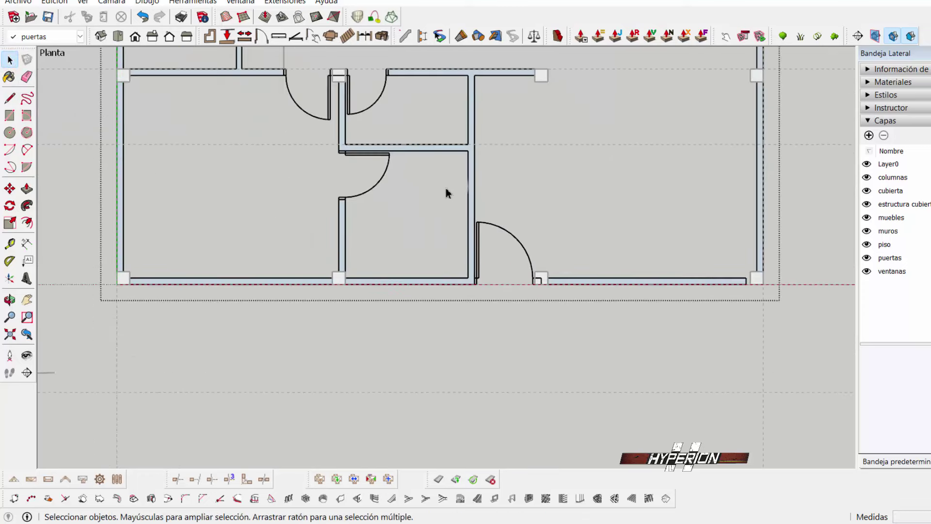
scroll(444, 191, "up", 1)
left_click(318, 351)
scroll(430, 320, "up", 1)
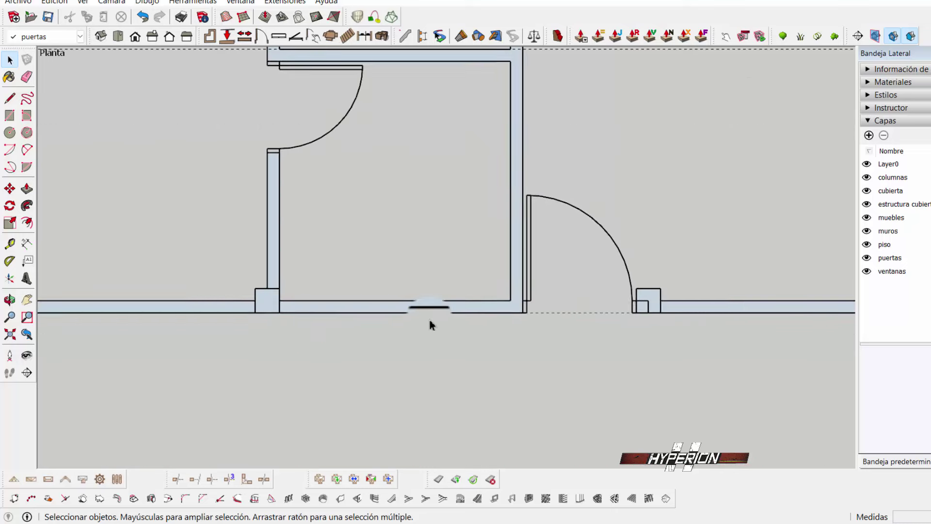
scroll(416, 313, "up", 1)
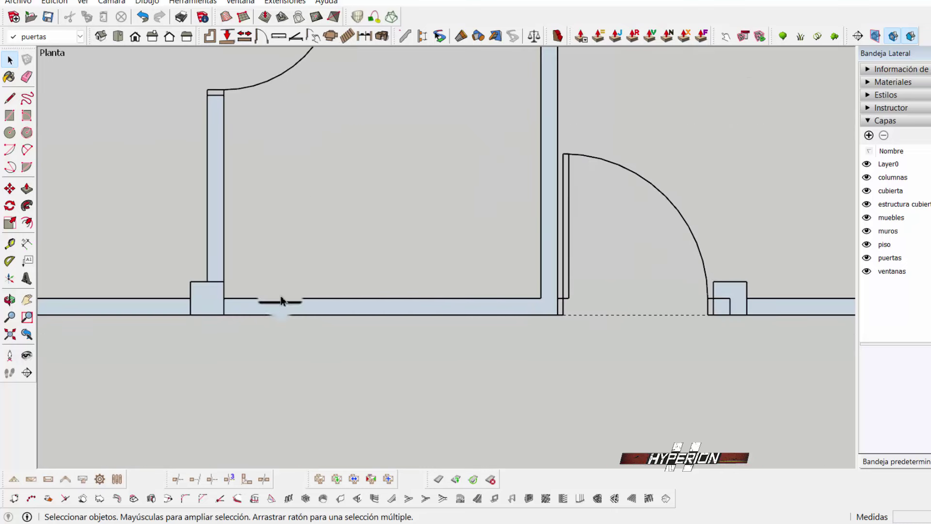
left_click(239, 306)
scroll(412, 245, "down", 1)
scroll(412, 245, "down", 1)
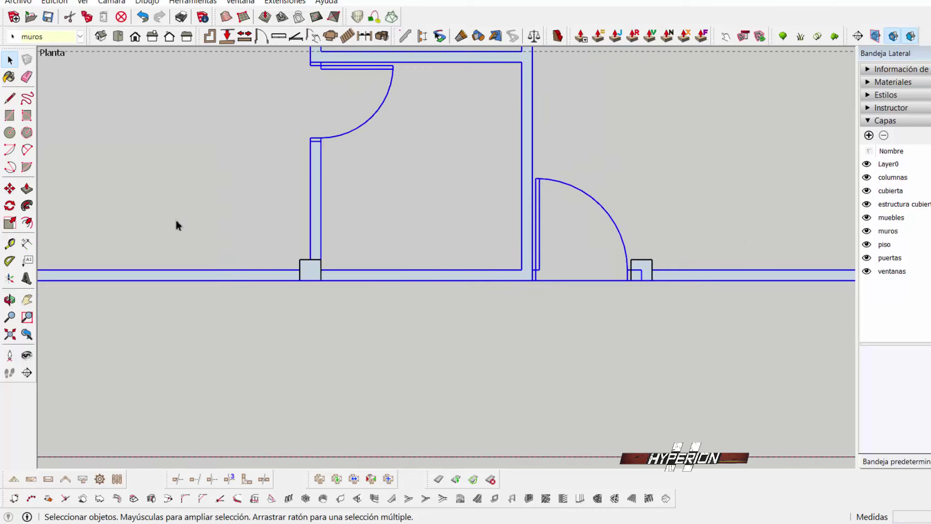
Place three vertical guides on the bottom wall marking a 1.6 m window opening.
left_click(9, 243)
scroll(321, 262, "up", 1)
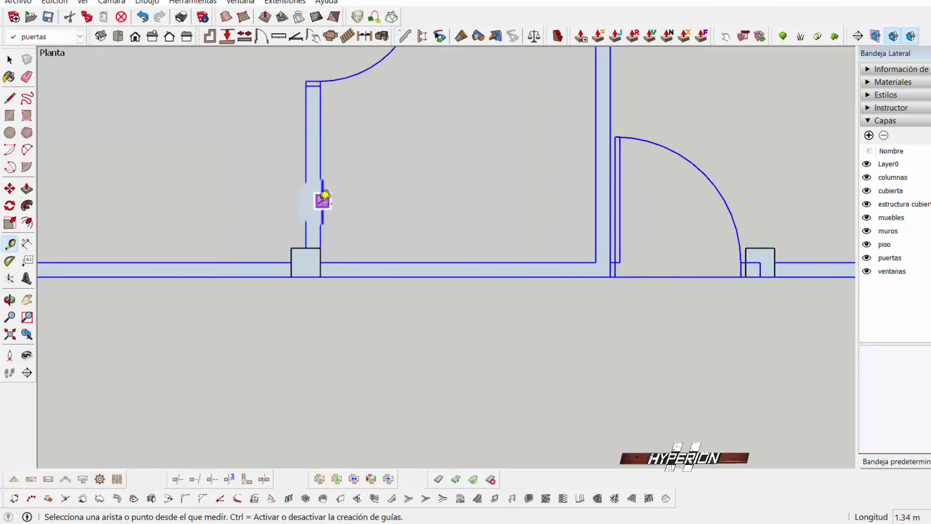
left_click(321, 202)
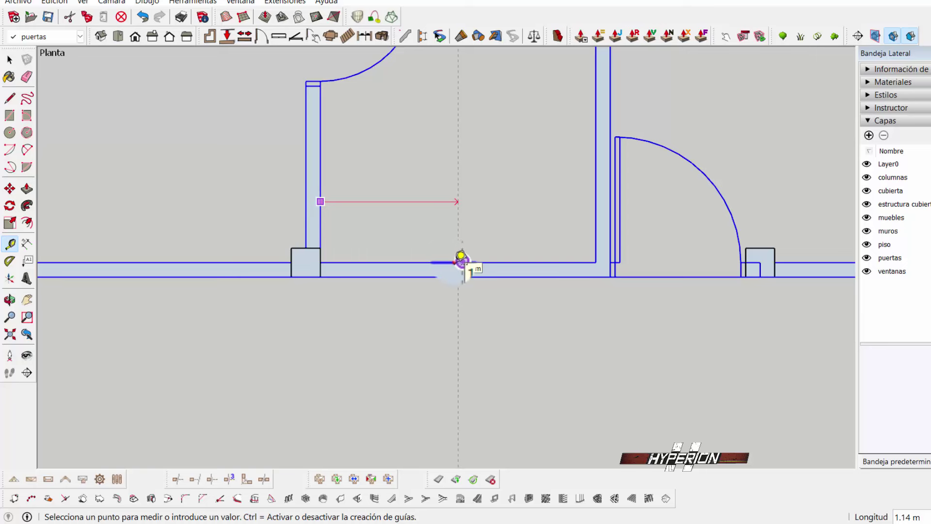
left_click(459, 257)
left_click(458, 235)
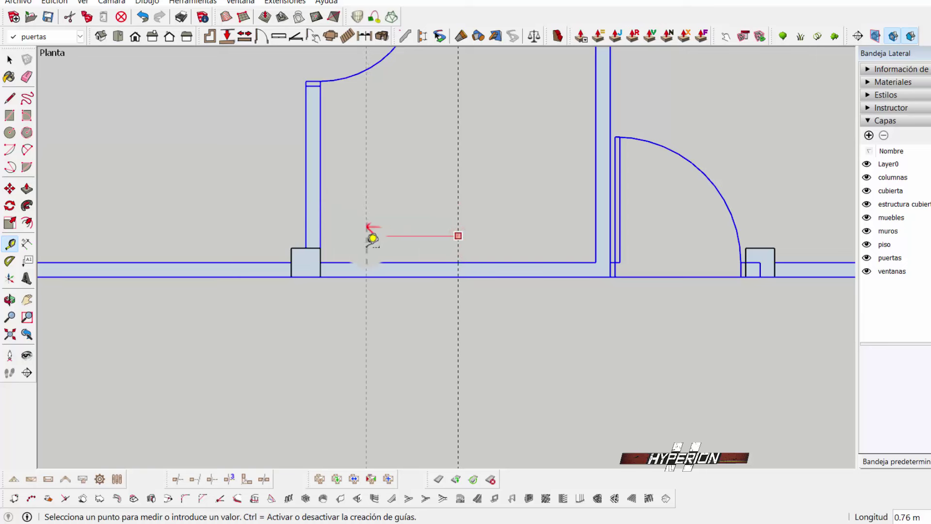
left_click(368, 237)
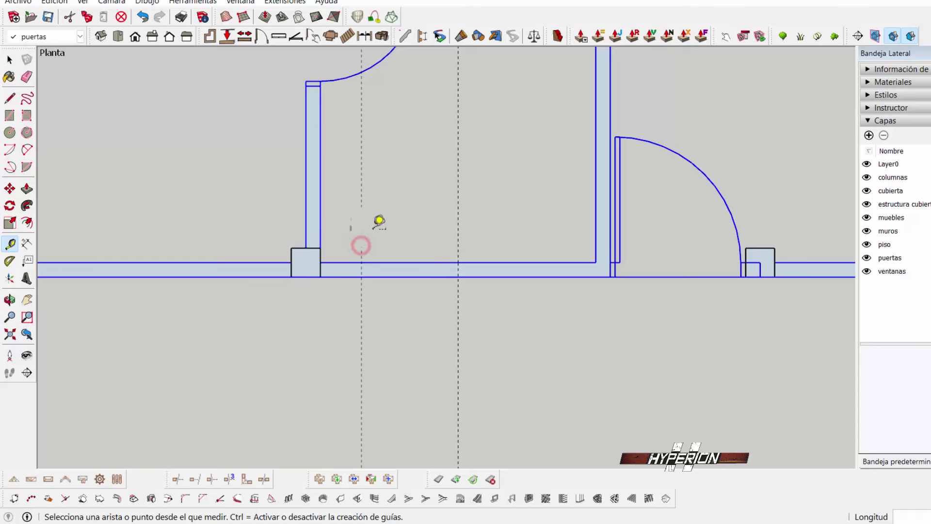
left_click(362, 223)
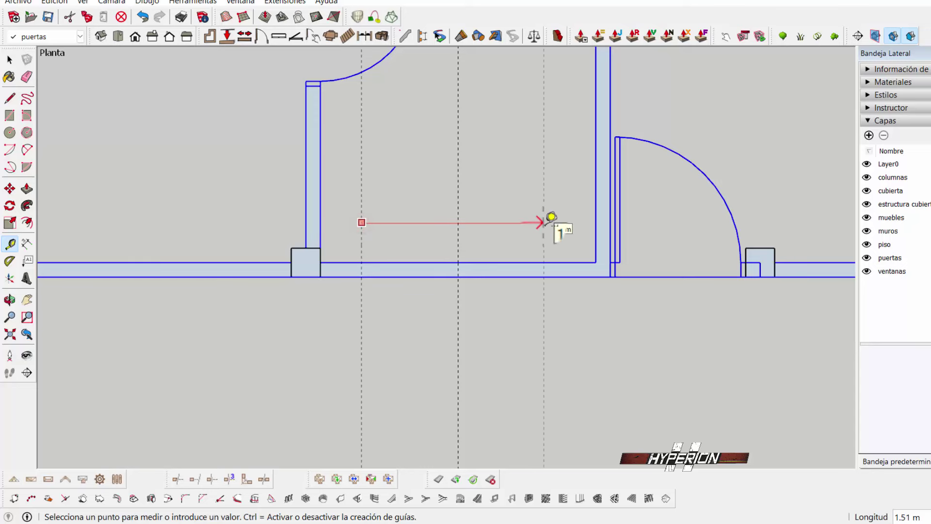
key("Return")
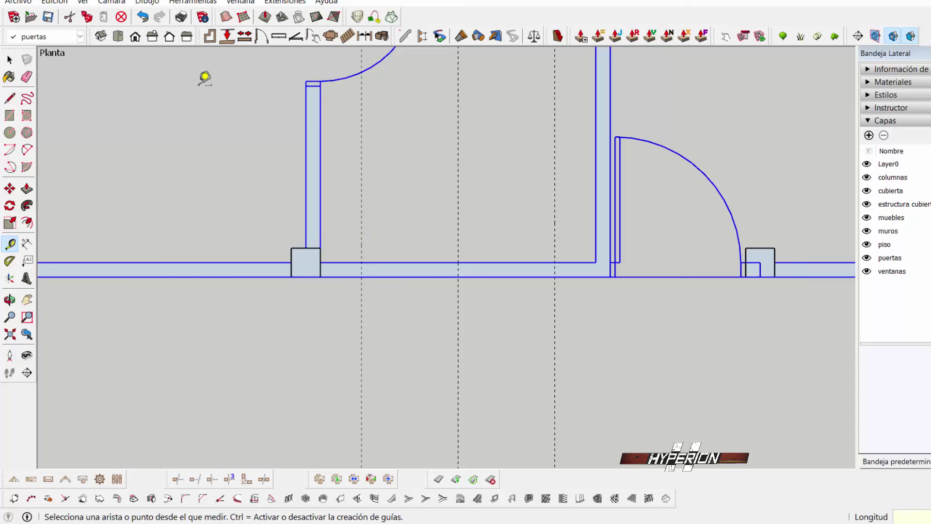
Make ventanas the current layer and return to the Select tool.
left_click(57, 39)
left_click(31, 136)
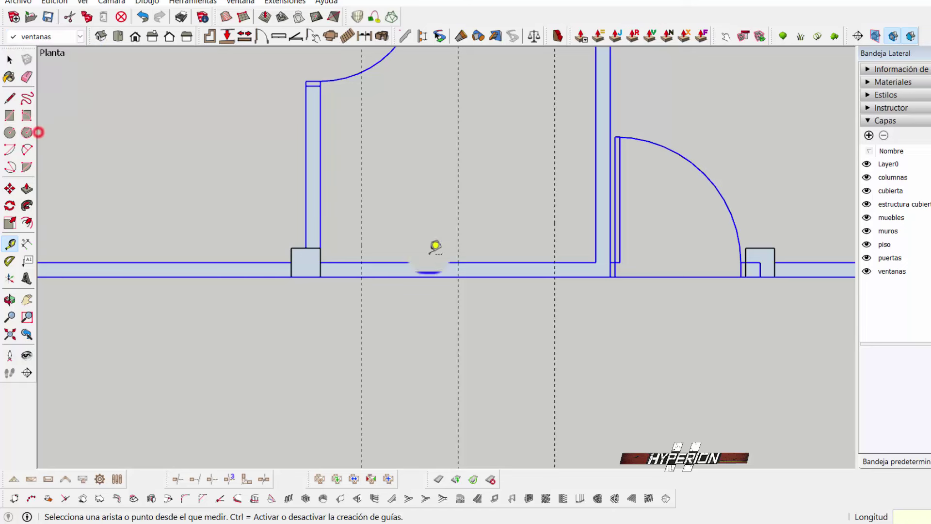
left_click(14, 59)
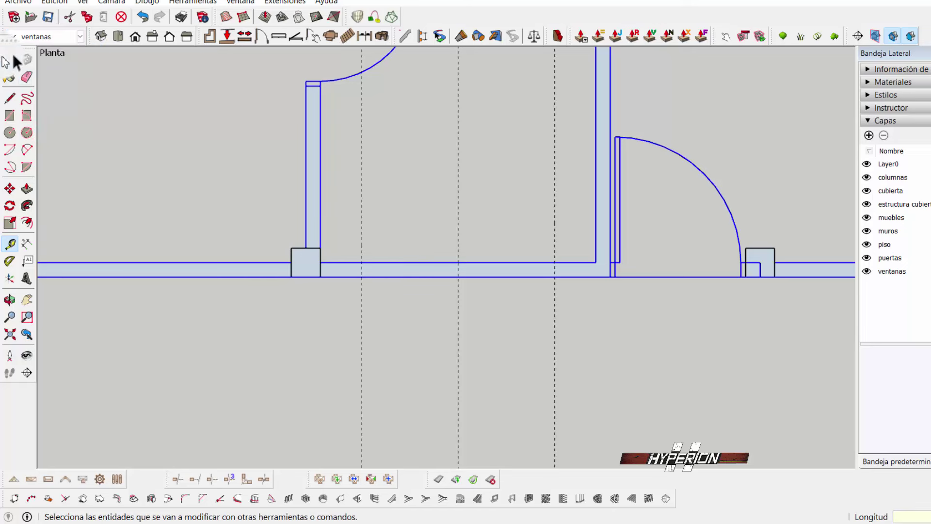
Inside the wall group, set the Dibac window to a 2.40 m sill, 2 leaves, adjusted Hoja máx.
double_click(377, 271)
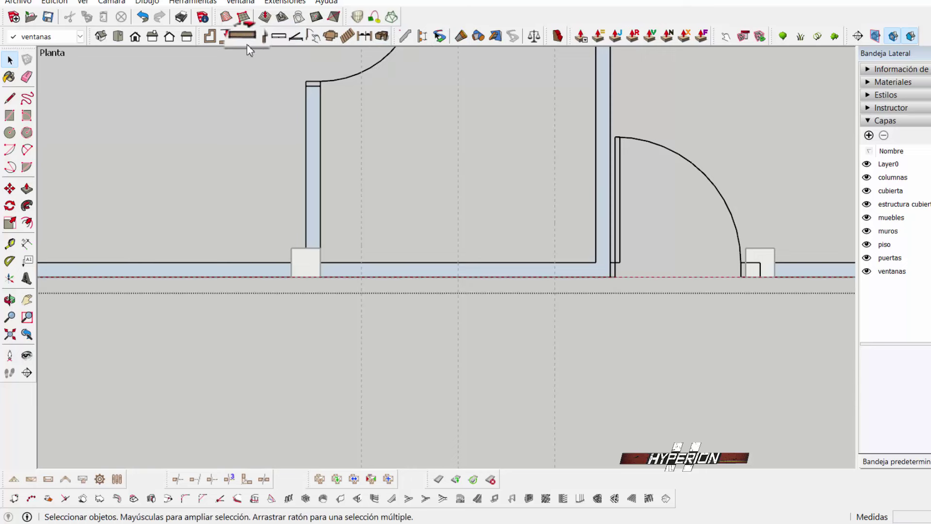
left_click(278, 36)
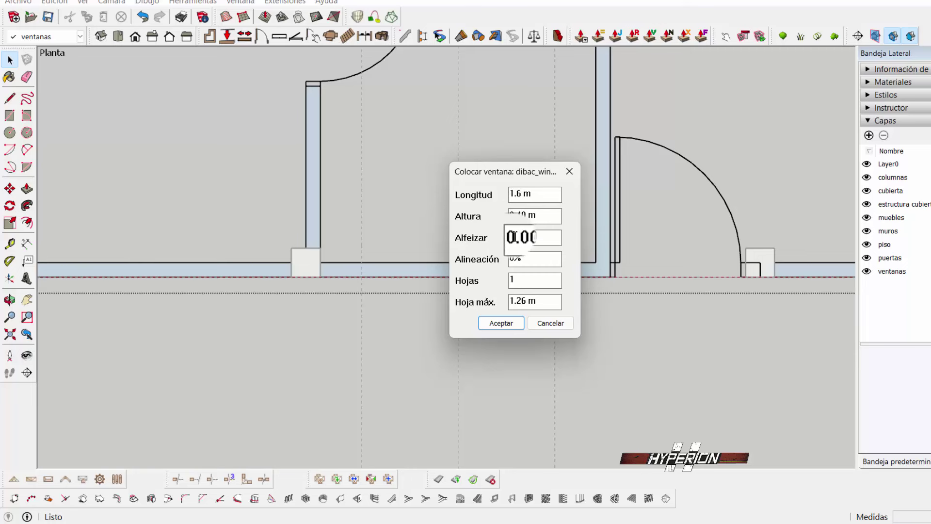
double_click(513, 236)
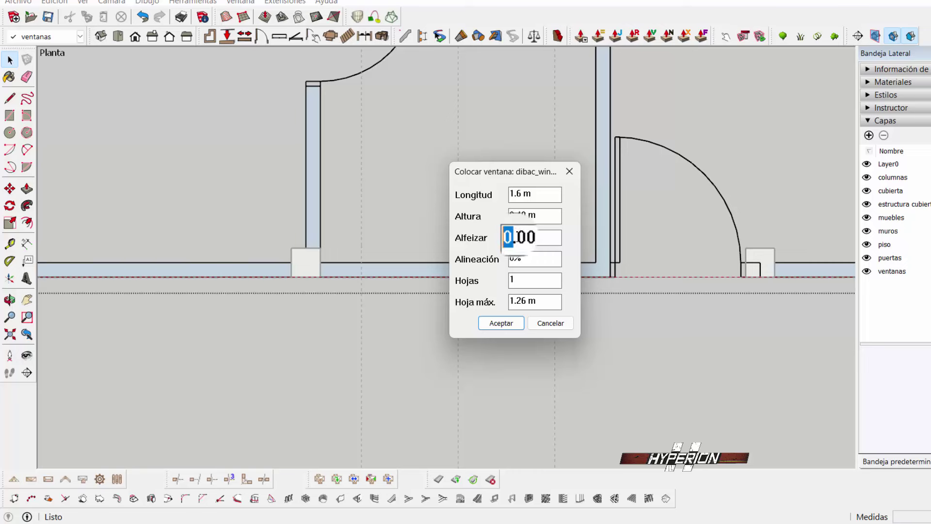
type("2.")
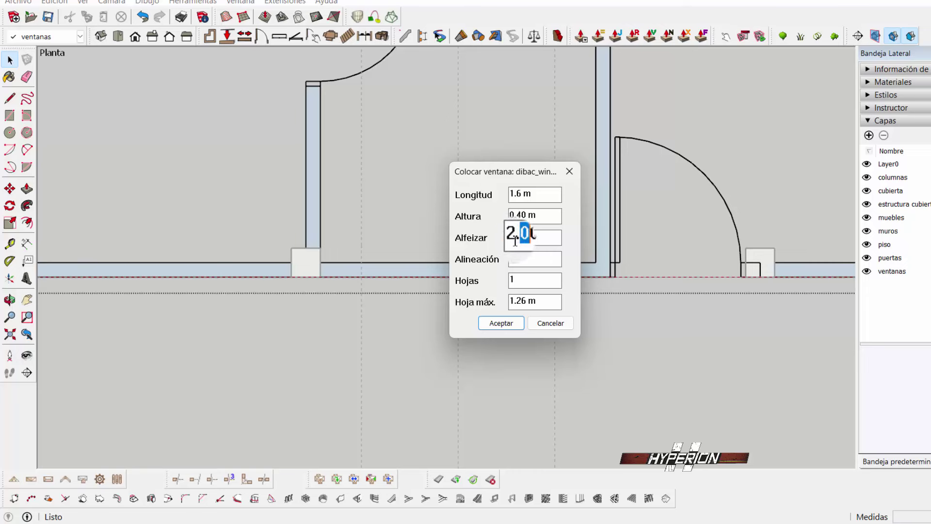
type("40")
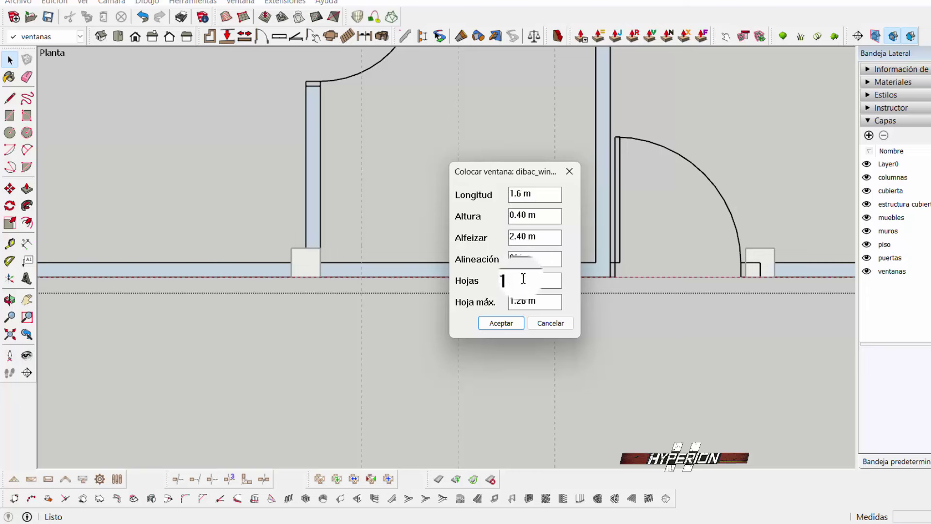
double_click(522, 280)
type("2")
double_click(512, 301)
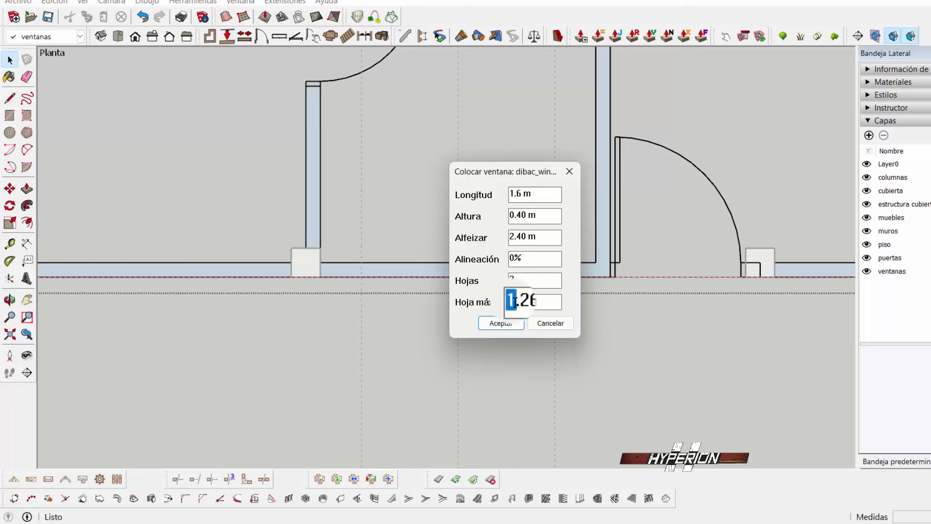
type("0")
double_click(523, 300)
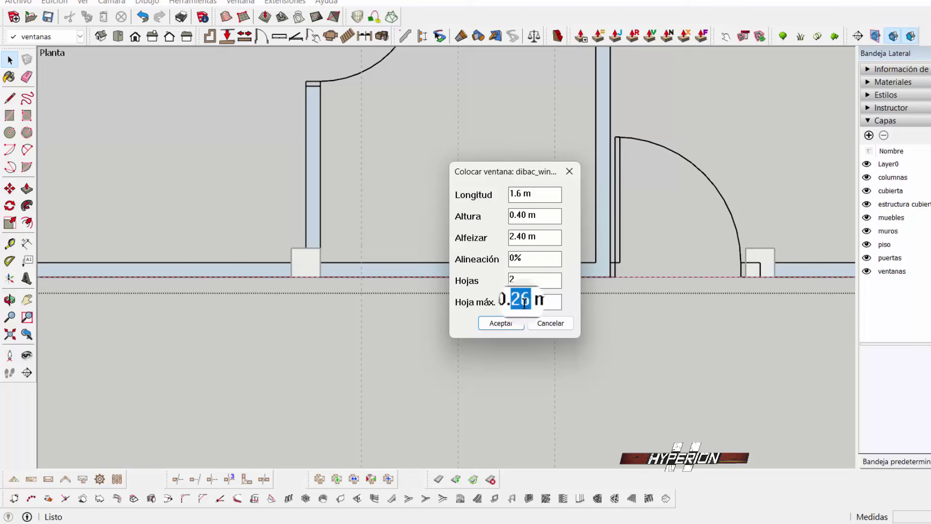
left_click(500, 323)
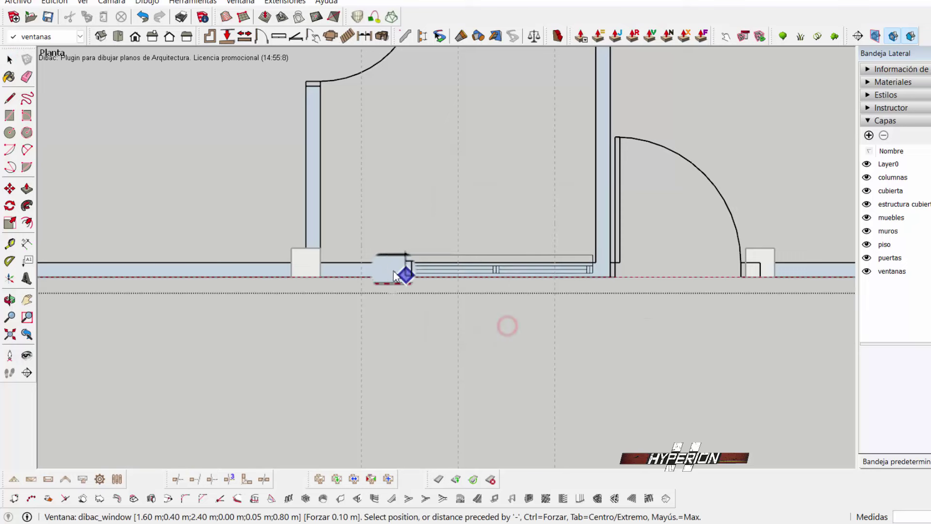
Place the two-leaf window in the bottom wall between the guide lines.
left_click(363, 267)
scroll(369, 266, "down", 2)
scroll(368, 266, "down", 2)
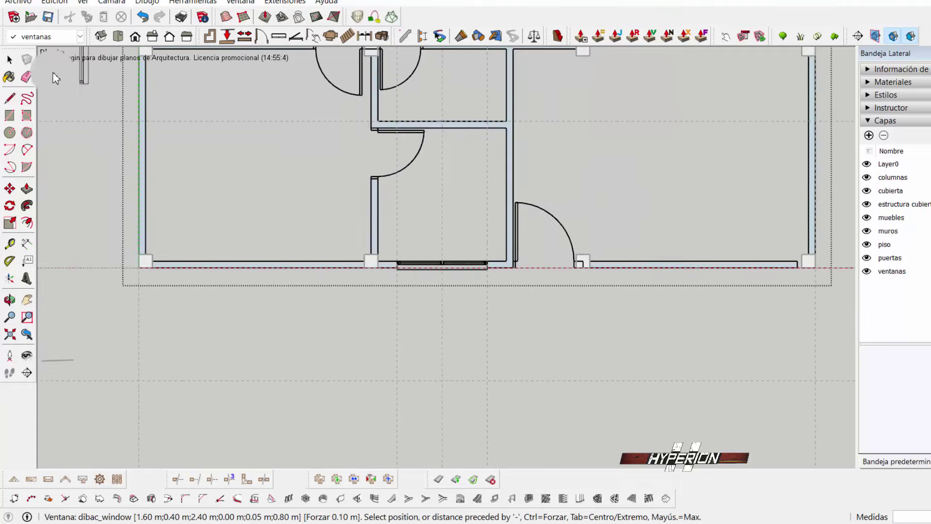
Select the stray extra window block on the wall and delete it.
left_click(9, 59)
scroll(485, 314, "down", 3)
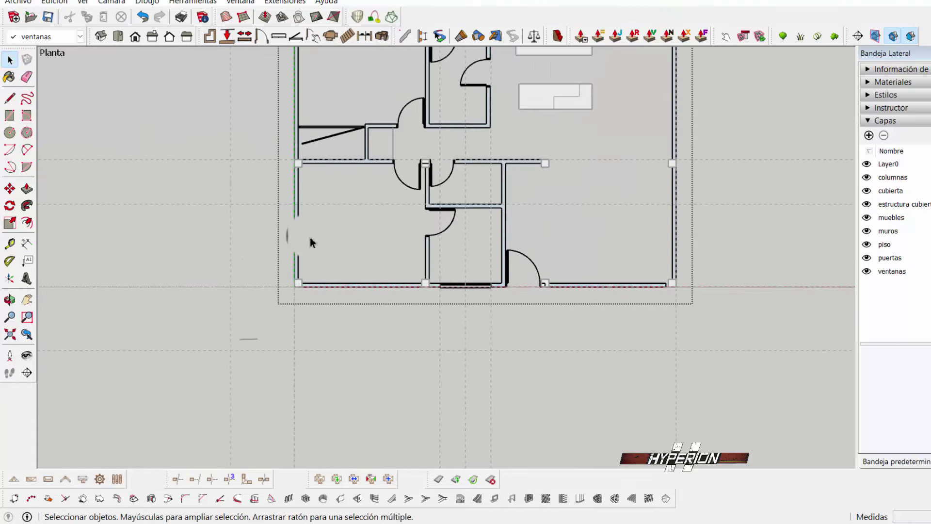
scroll(303, 233, "up", 3)
scroll(388, 291, "up", 1)
left_click_drag(396, 327, 381, 330)
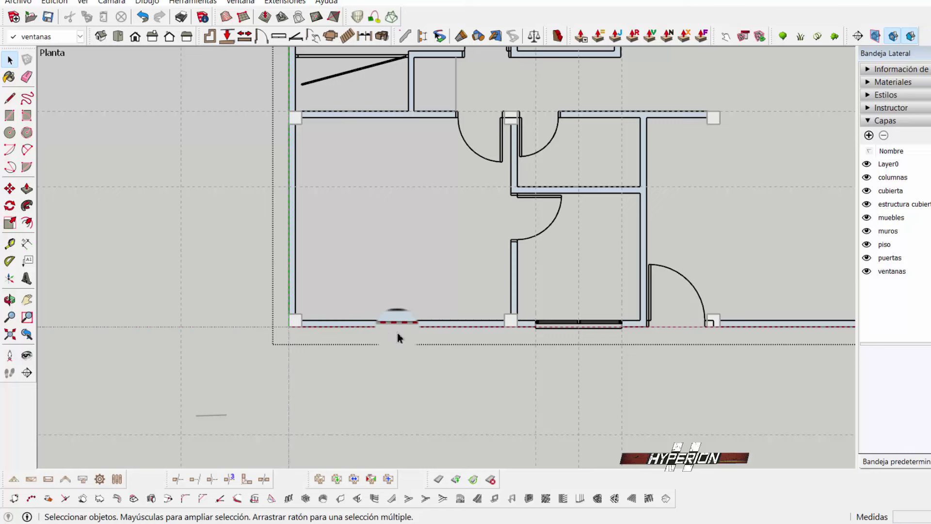
key("Delete")
Zoom around the plan to check the placed window in the bottom wall.
scroll(292, 358, "down", 5)
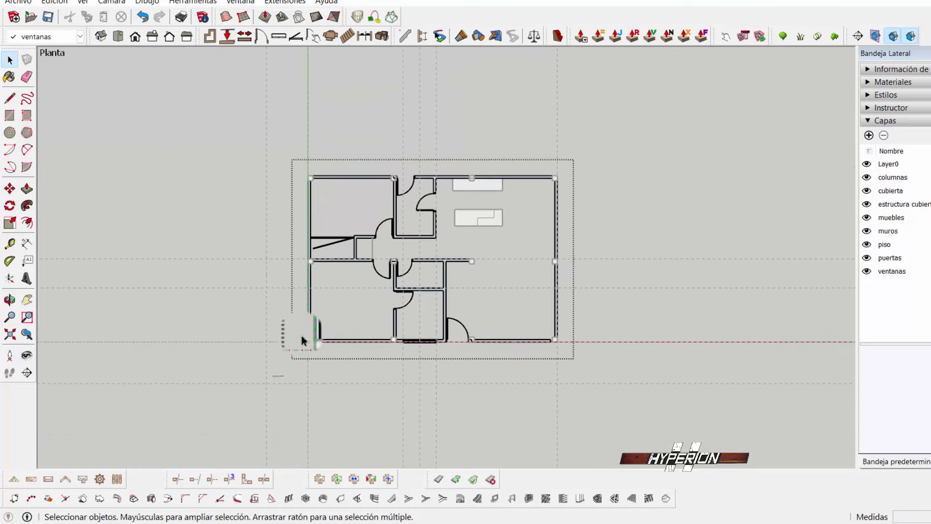
scroll(311, 277, "up", 1)
scroll(287, 272, "up", 1)
scroll(287, 272, "up", 1)
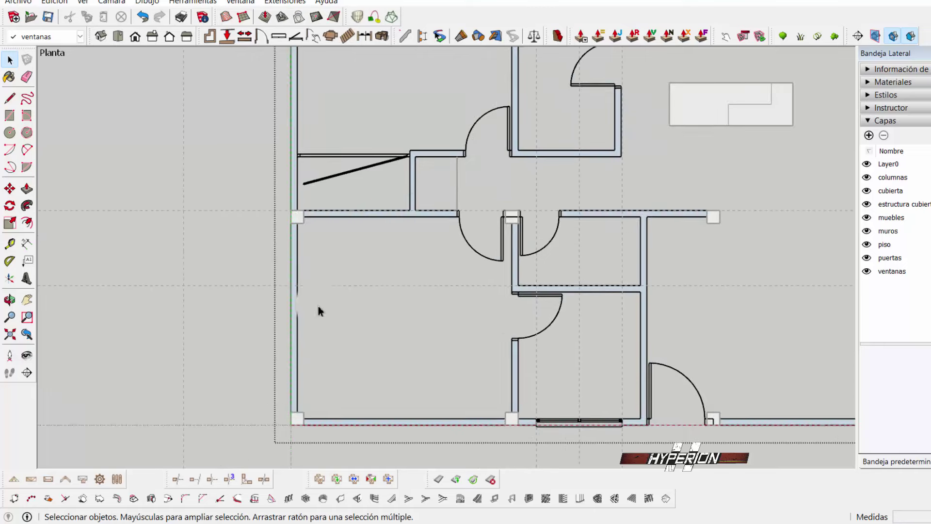
scroll(288, 195, "up", 1)
scroll(287, 189, "down", 2)
scroll(333, 280, "up", 2)
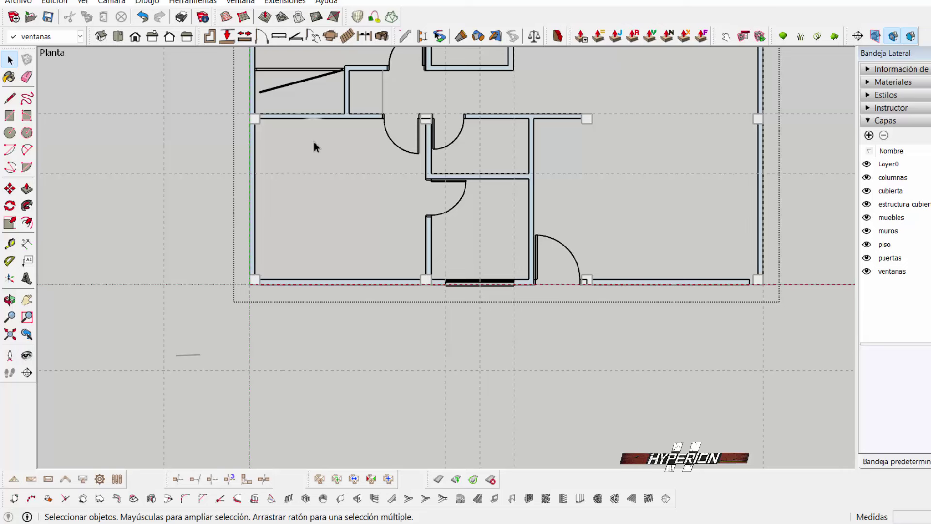
left_click(377, 131)
scroll(357, 287, "up", 1)
scroll(357, 287, "up", 1)
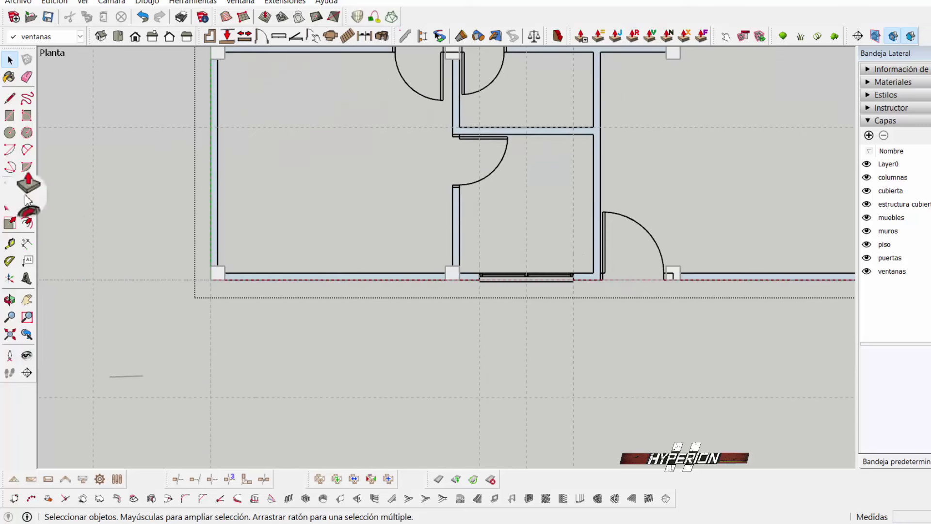
Drop vertical guides marking the left and right edges of the bottom-wall window in the left room.
left_click(10, 243)
left_click(218, 200)
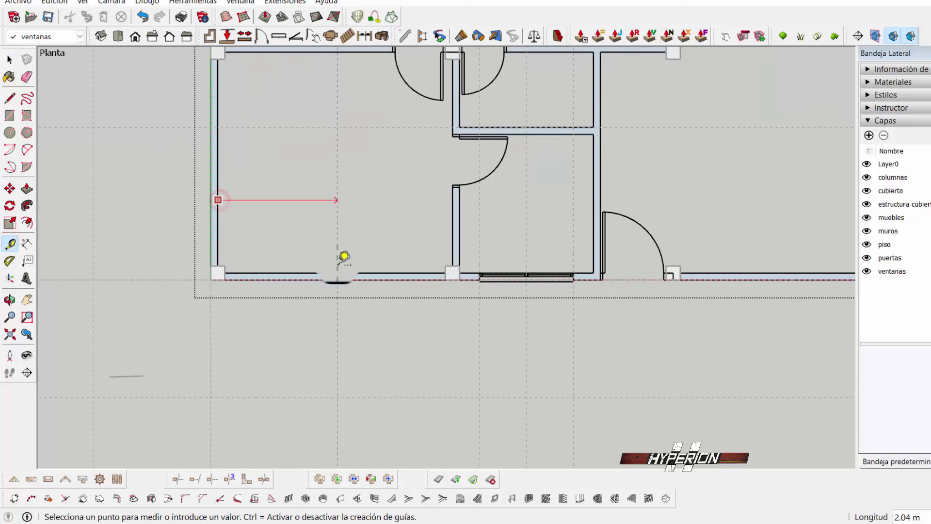
left_click(333, 272)
left_click(335, 247)
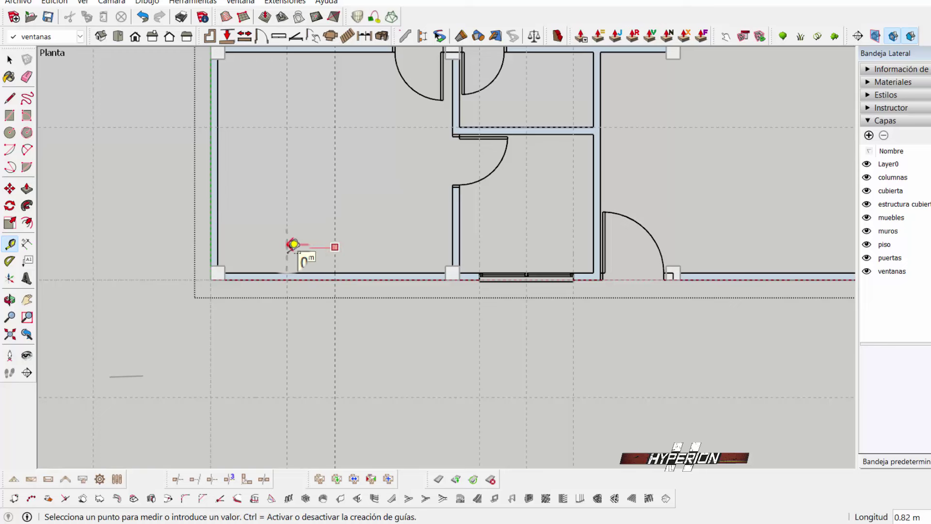
left_click(282, 244)
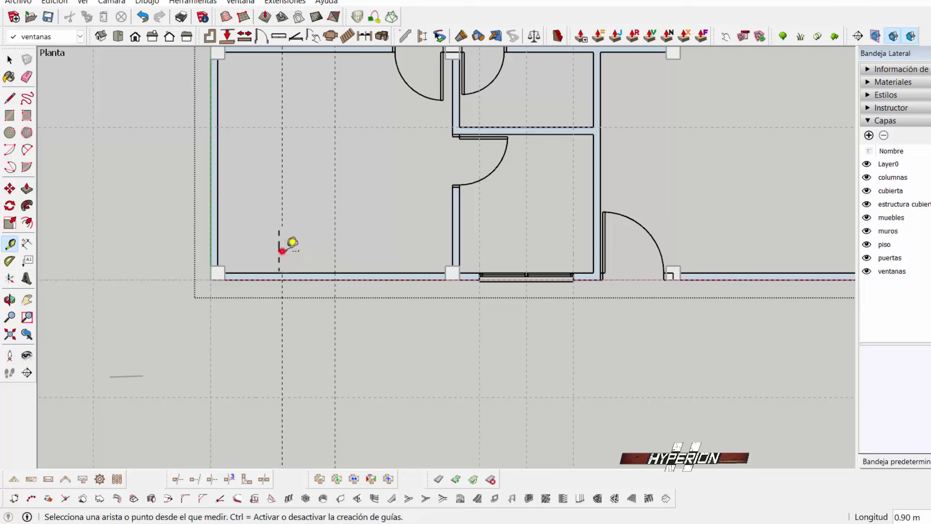
left_click(282, 232)
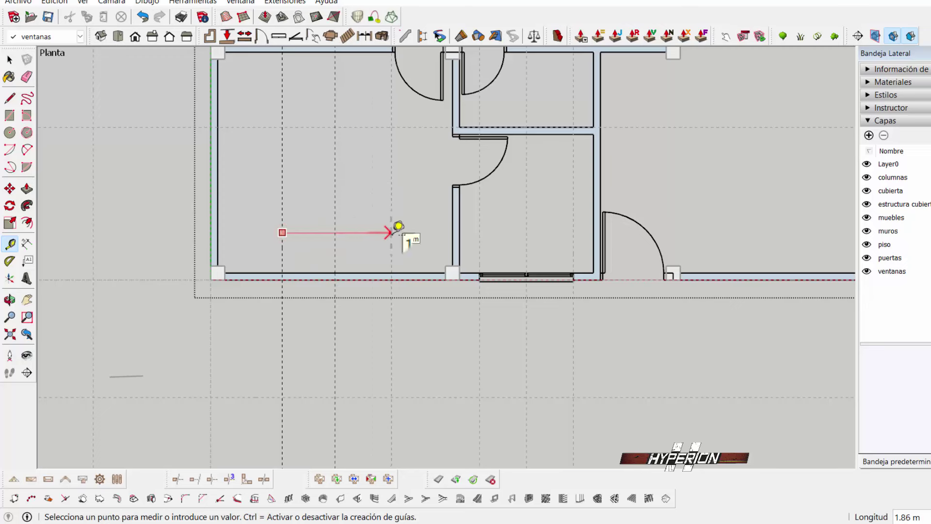
left_click(398, 226)
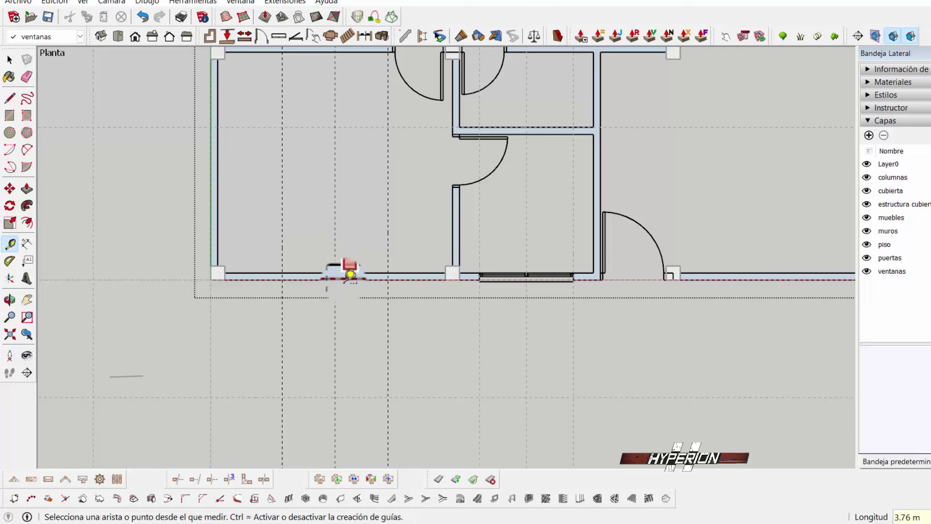
Add a horizontal guide on the left wall, measured down from the top-left corner.
scroll(340, 268, "up", 2)
scroll(232, 249, "down", 2)
scroll(224, 194, "down", 1)
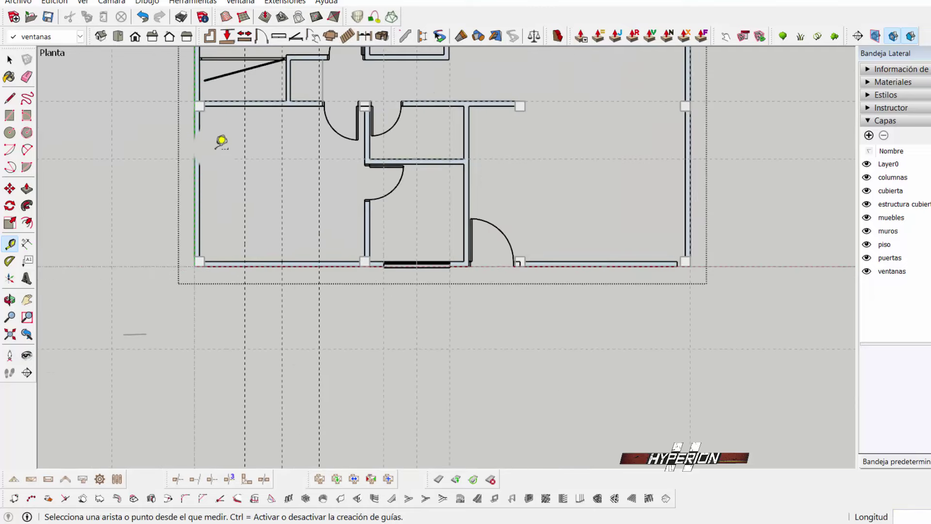
scroll(217, 116, "up", 1)
left_click(213, 93)
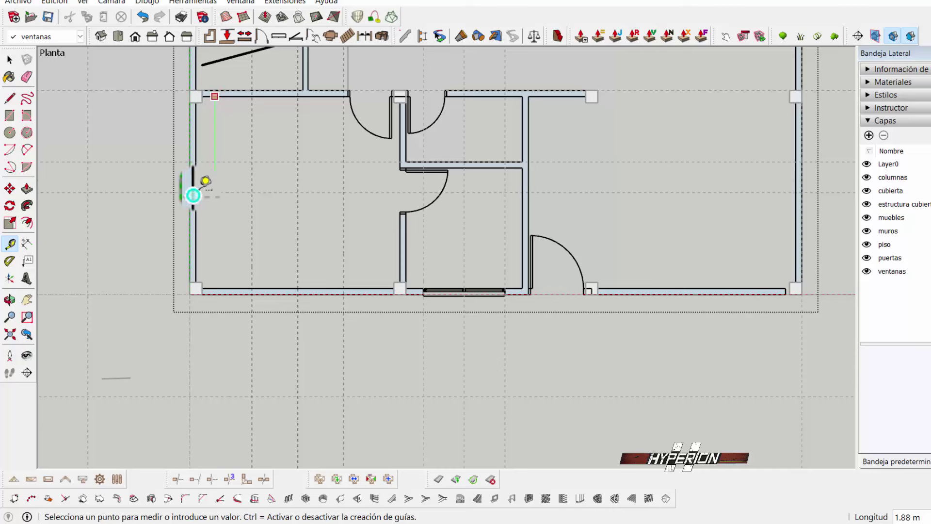
left_click(200, 193)
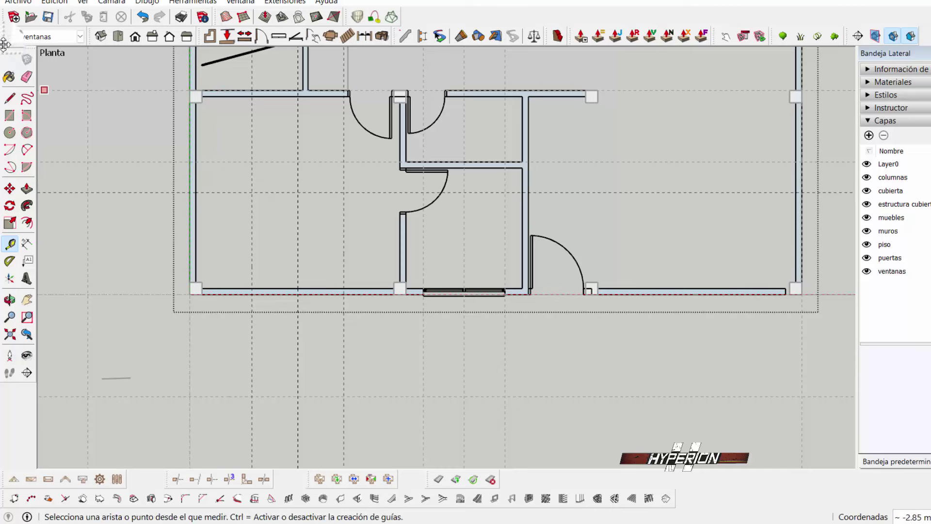
left_click(9, 60)
scroll(299, 259, "up", 2)
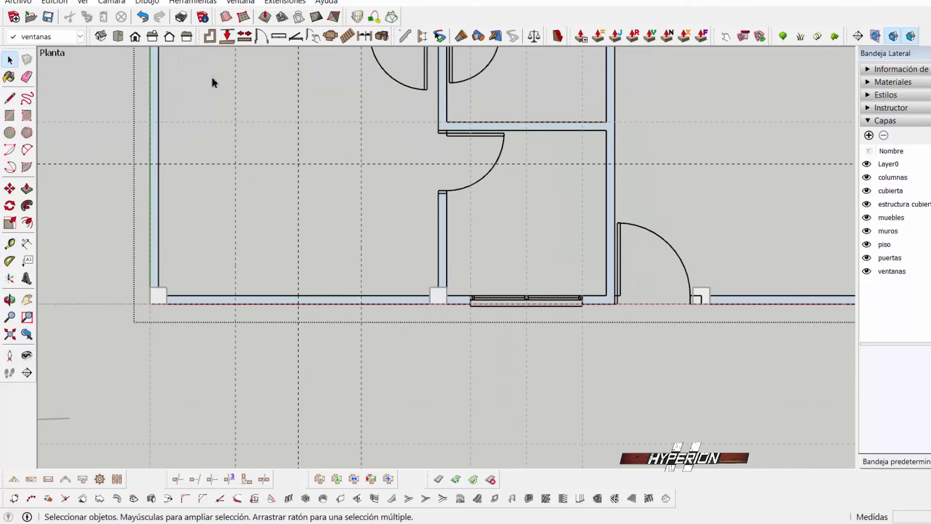
In Colocar ventana, enter Longitud 1.80, Altura 2.20, Alfeizar 0.60 and Hoja máx 0.90.
left_click(279, 37)
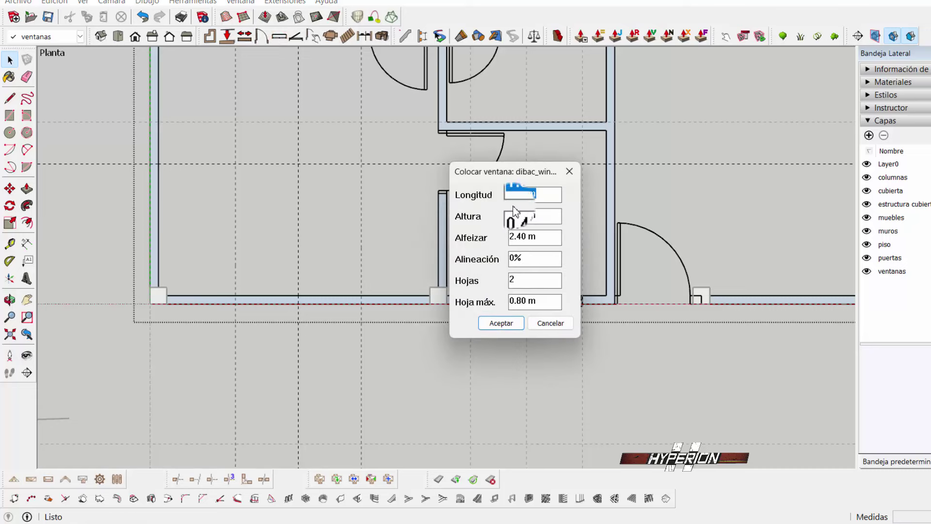
left_click_drag(516, 195, 521, 195)
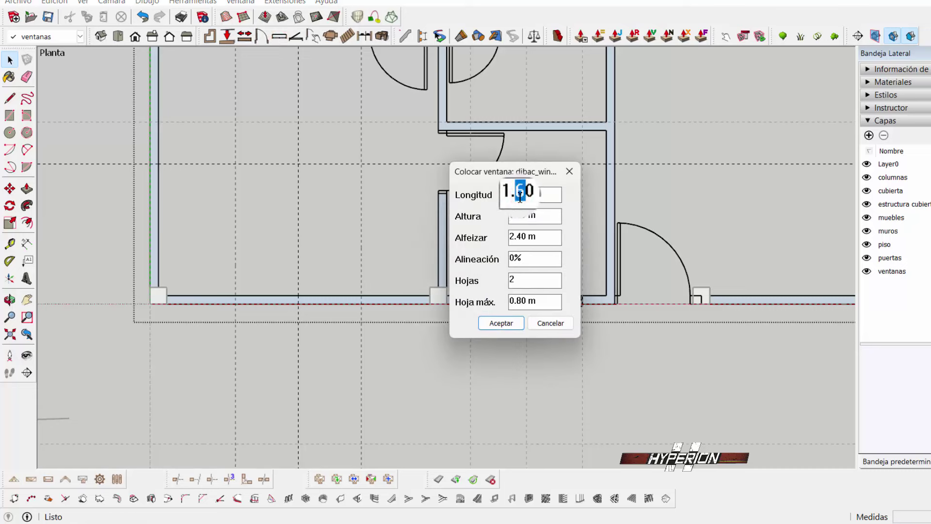
left_click(518, 219)
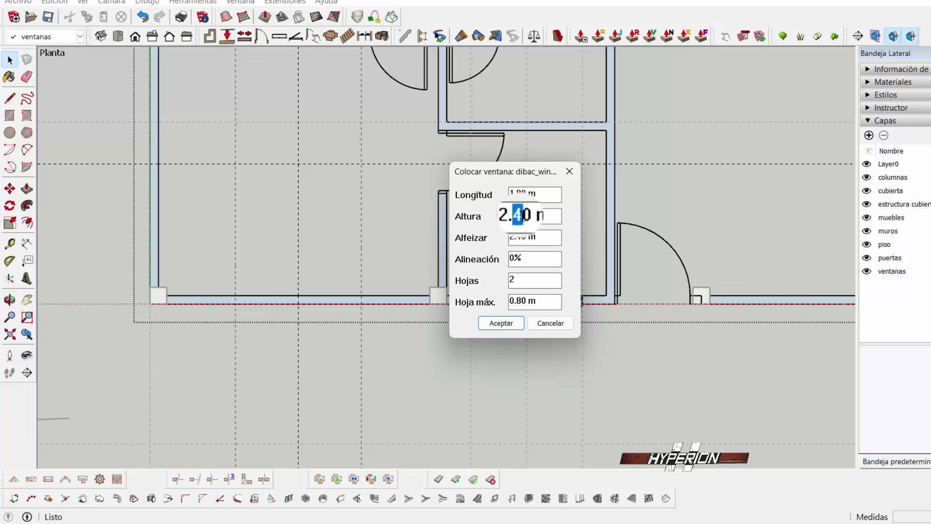
type("3")
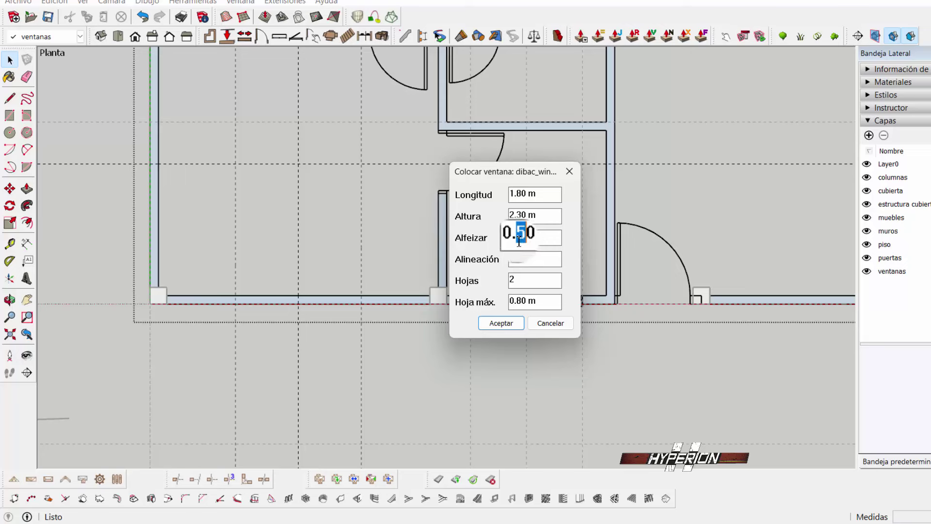
left_click(518, 215)
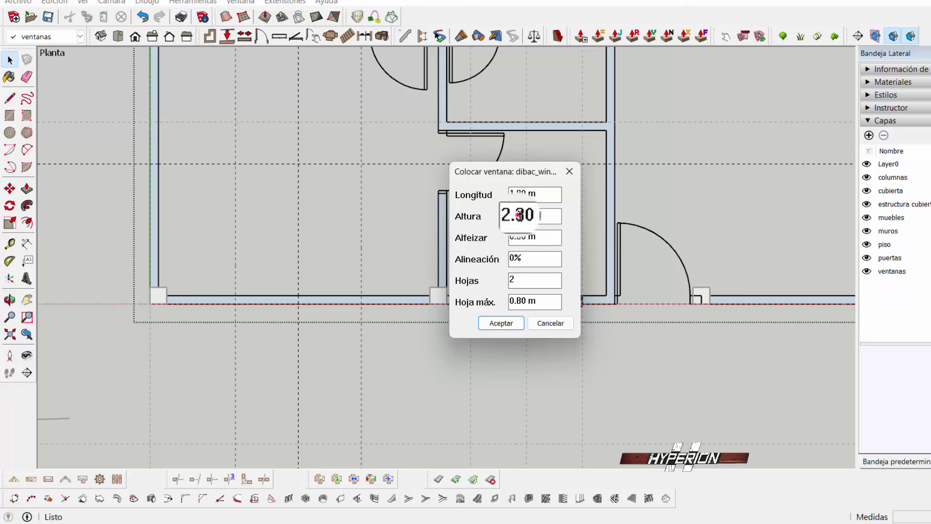
type("2")
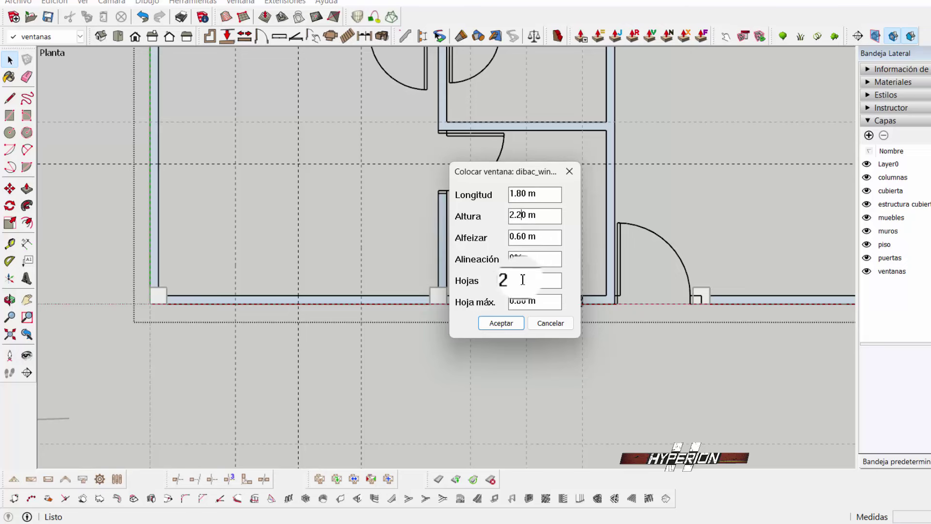
left_click(521, 299)
left_click_drag(521, 298, 519, 301)
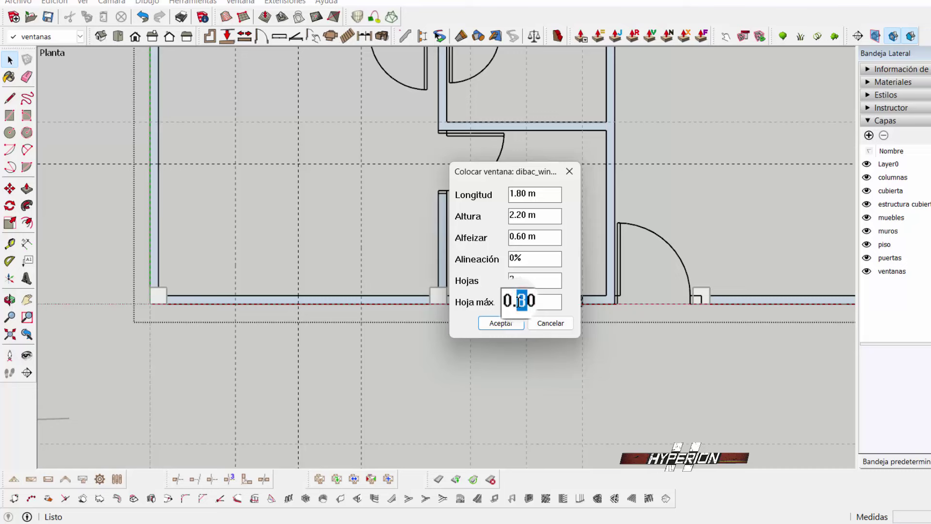
type("9")
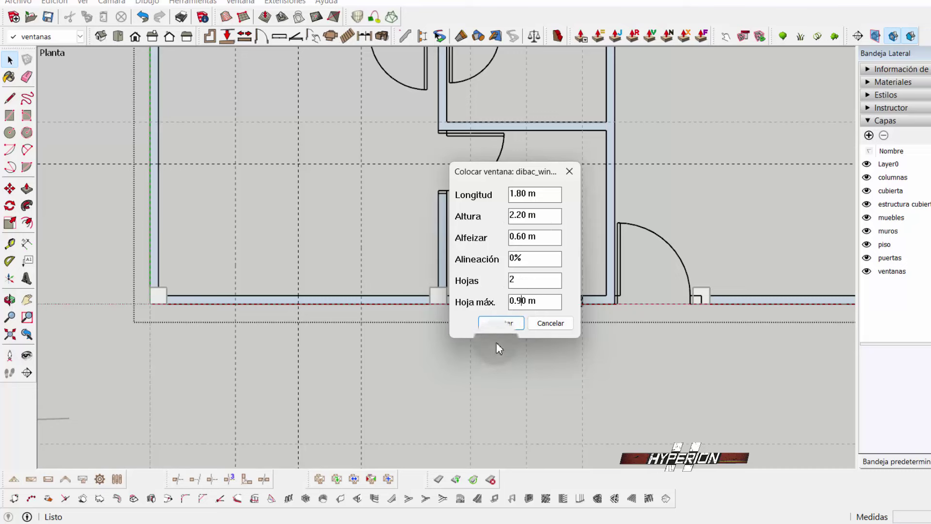
Accept the settings and place a 1.80 m window in the left room's bottom wall.
left_click(500, 323)
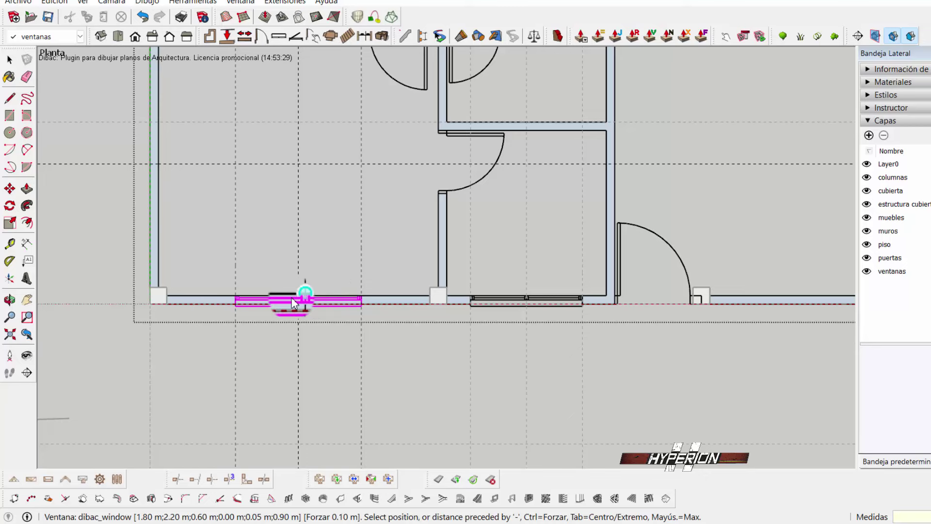
left_click(301, 299)
scroll(299, 297, "up", 1)
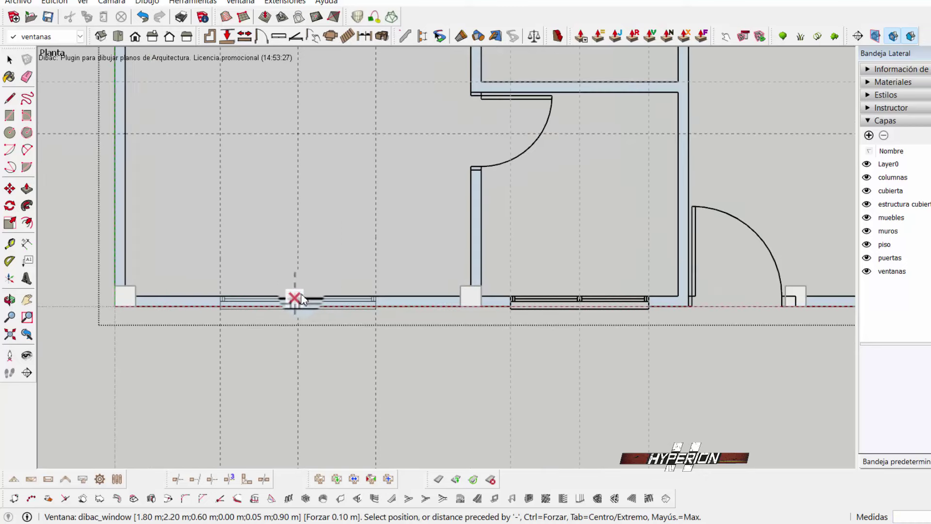
scroll(306, 301, "up", 1)
left_click(309, 303)
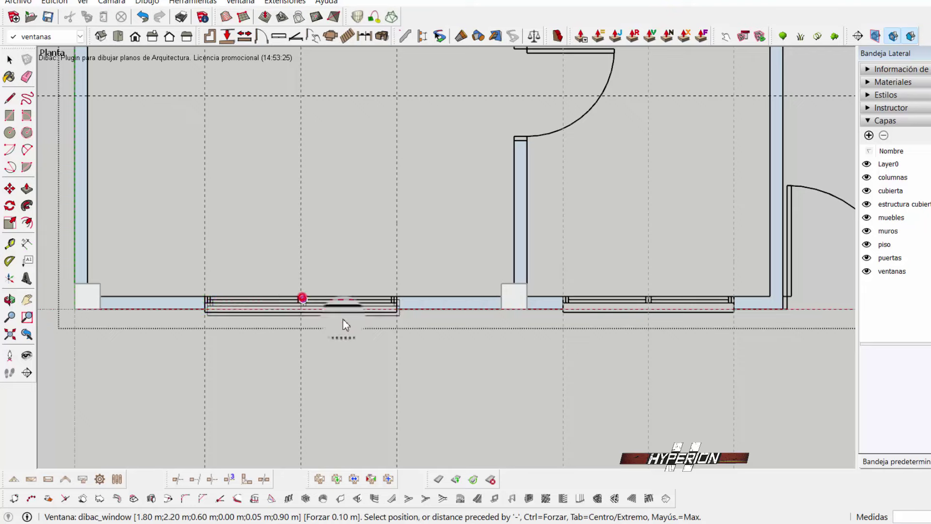
scroll(359, 324, "down", 2)
scroll(223, 203, "up", 2)
scroll(179, 175, "up", 1)
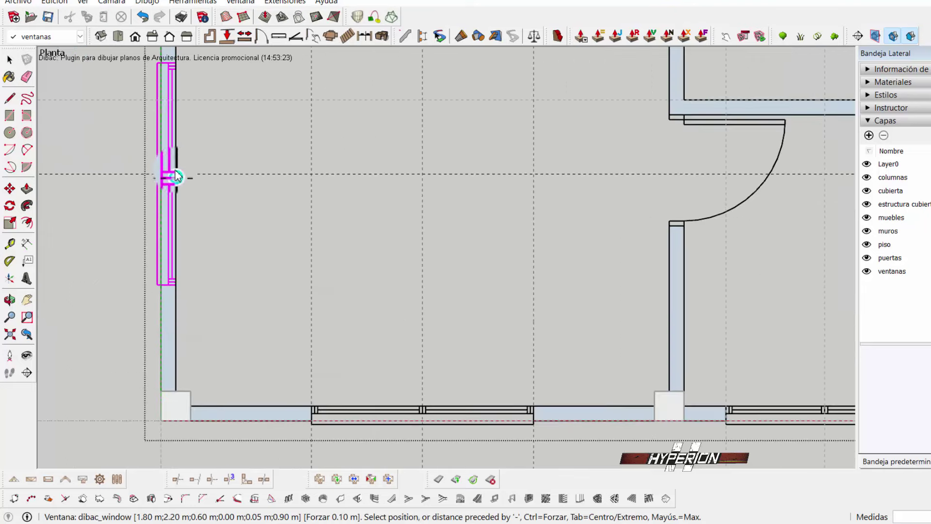
Place a 1.80 m window in the top wall of the left room.
left_click(175, 171)
scroll(204, 291, "down", 3)
scroll(178, 340, "down", 2)
scroll(180, 333, "down", 1)
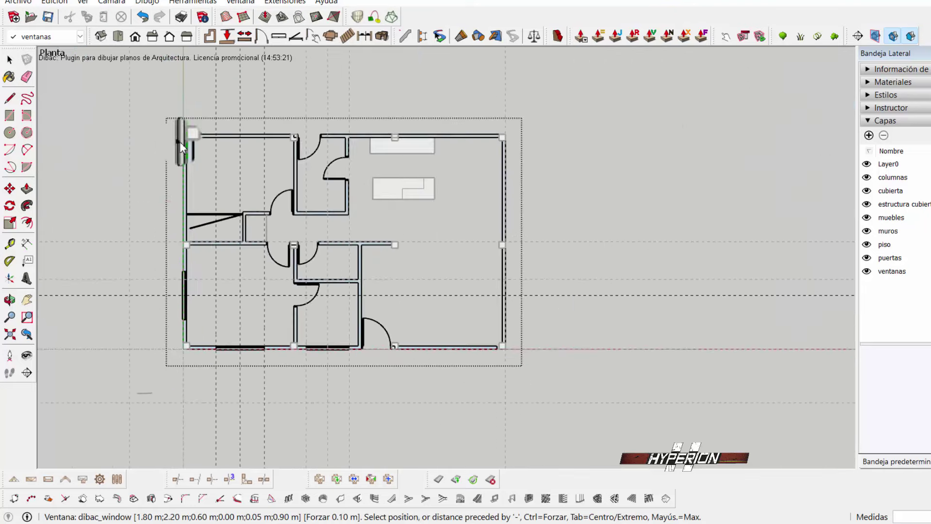
scroll(239, 118, "up", 2)
scroll(256, 137, "up", 2)
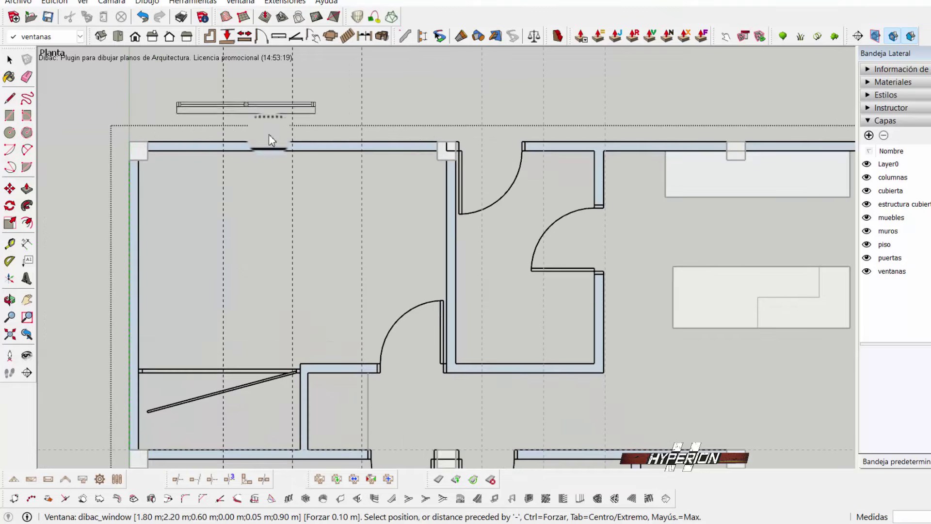
left_click(295, 150)
scroll(296, 154, "down", 2)
scroll(229, 239, "up", 1)
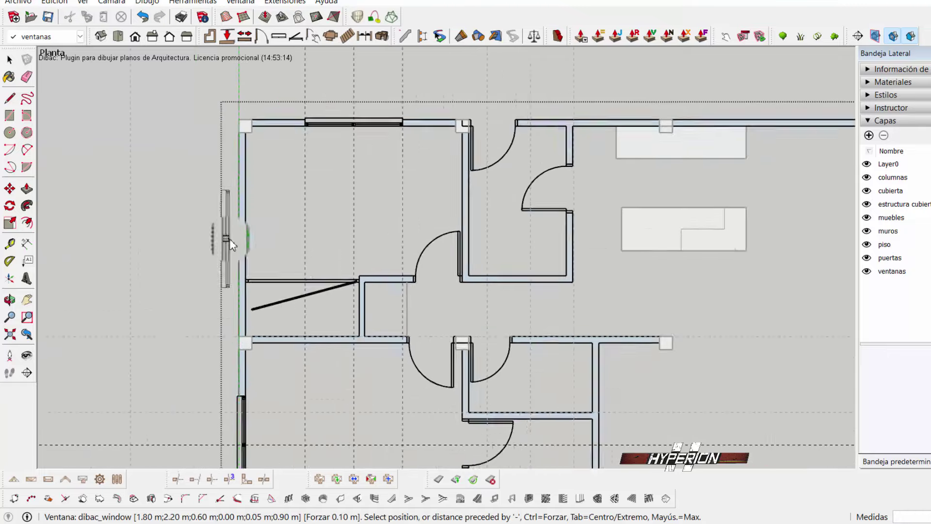
scroll(237, 204, "up", 1)
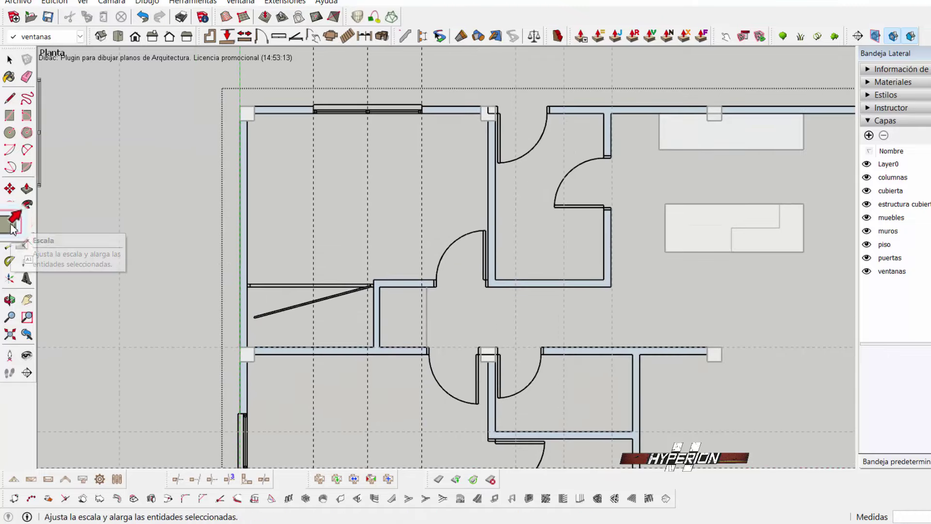
Add two horizontal guides marking the window's position on the left exterior wall.
left_click(9, 243)
scroll(338, 242, "up", 1)
scroll(410, 293, "up", 1)
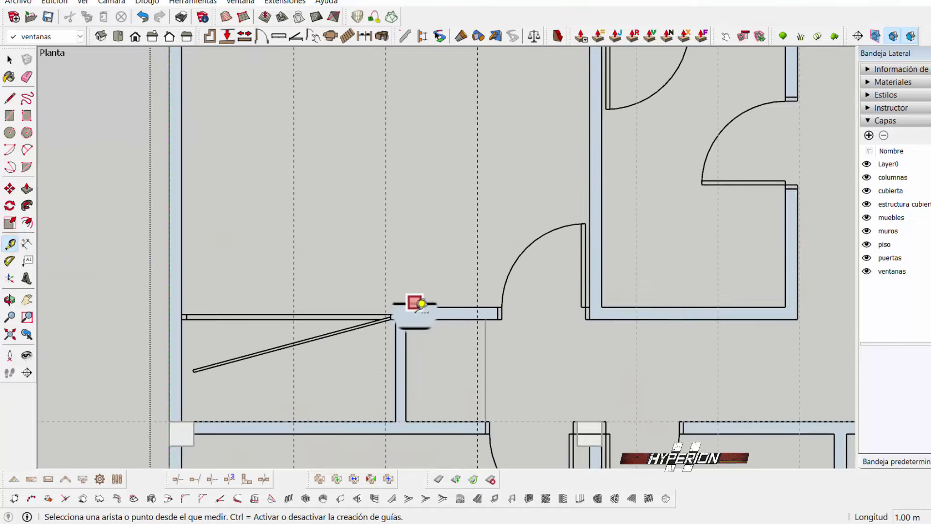
left_click(415, 305)
scroll(407, 245, "down", 2)
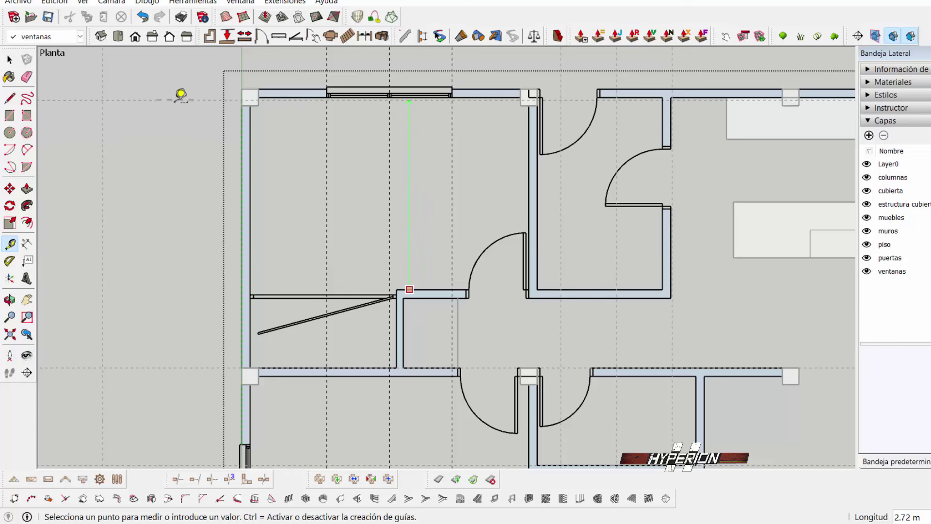
left_click(253, 95)
left_click(187, 96)
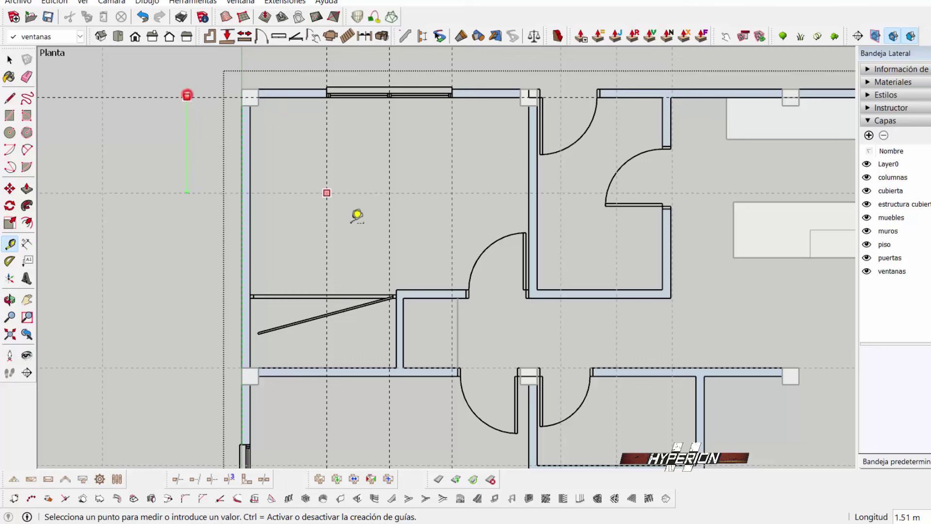
left_click(415, 290)
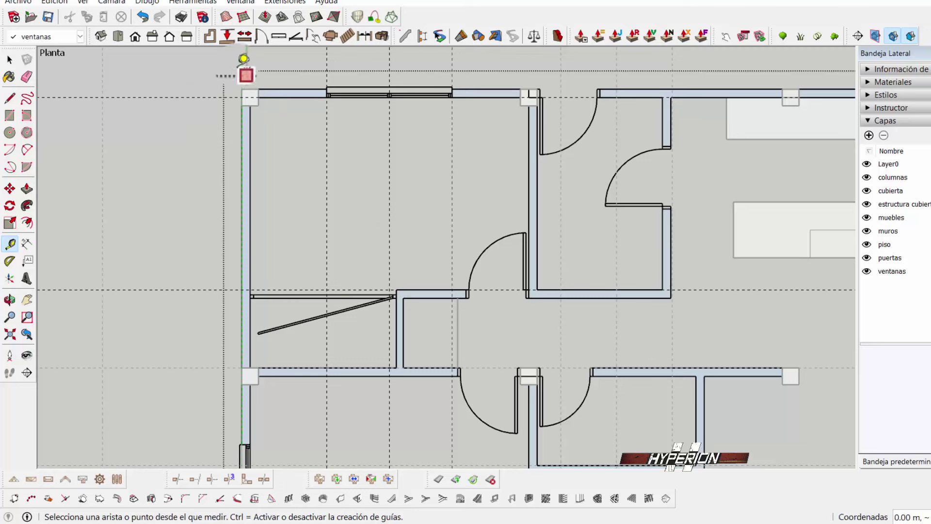
Draw a vertical reference line between the upper and lower guides.
left_click(11, 99)
left_click(158, 97)
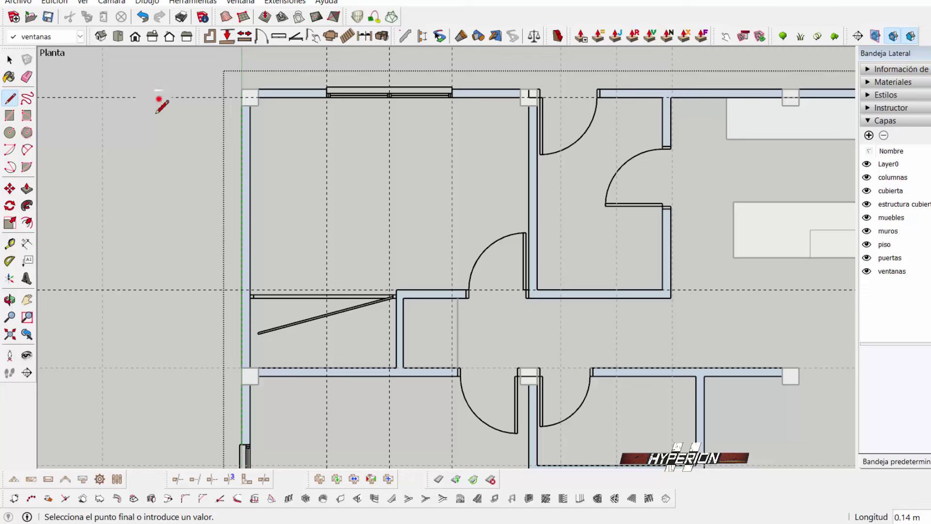
left_click(159, 289)
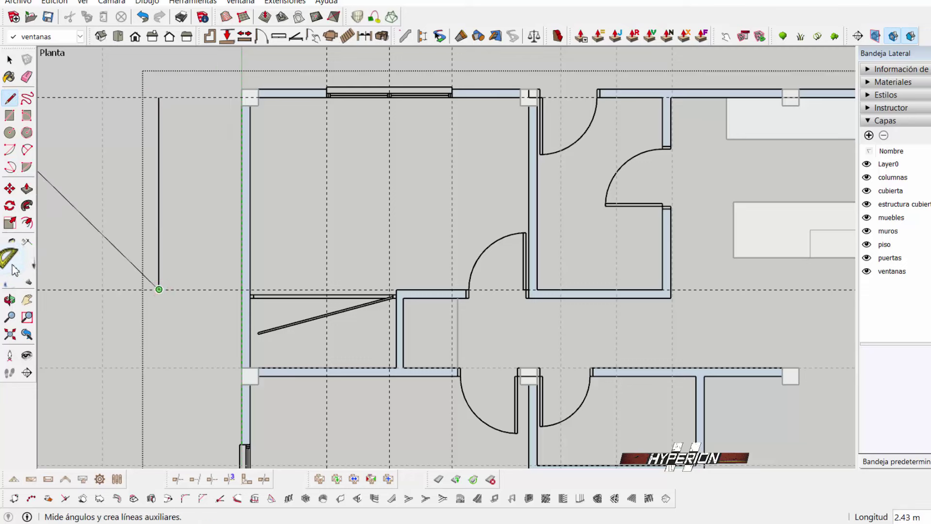
left_click(11, 249)
left_click(192, 290)
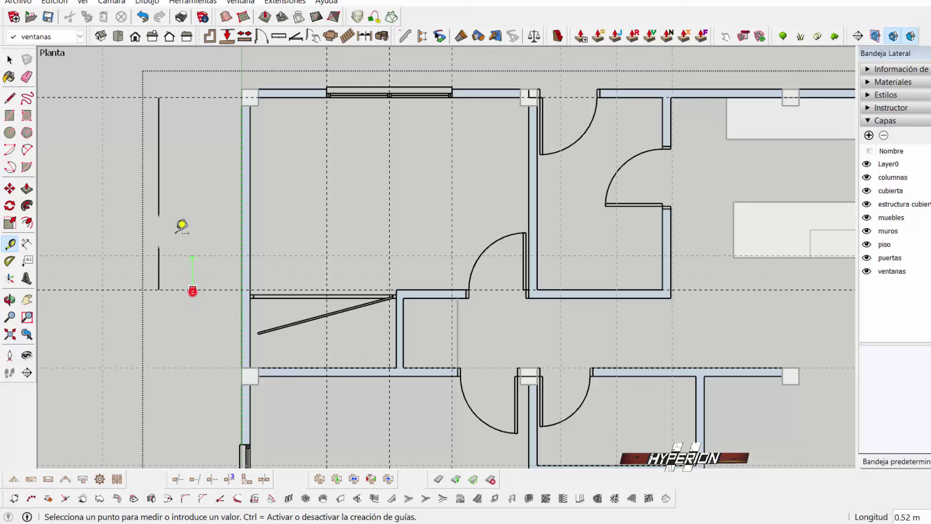
left_click(158, 197)
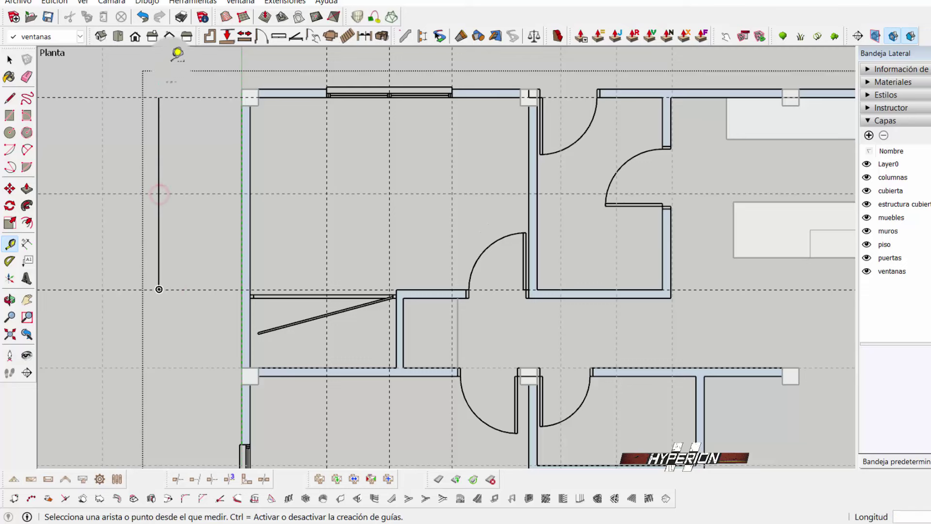
Place a 1.80 m window in the left wall between the guides.
left_click(278, 36)
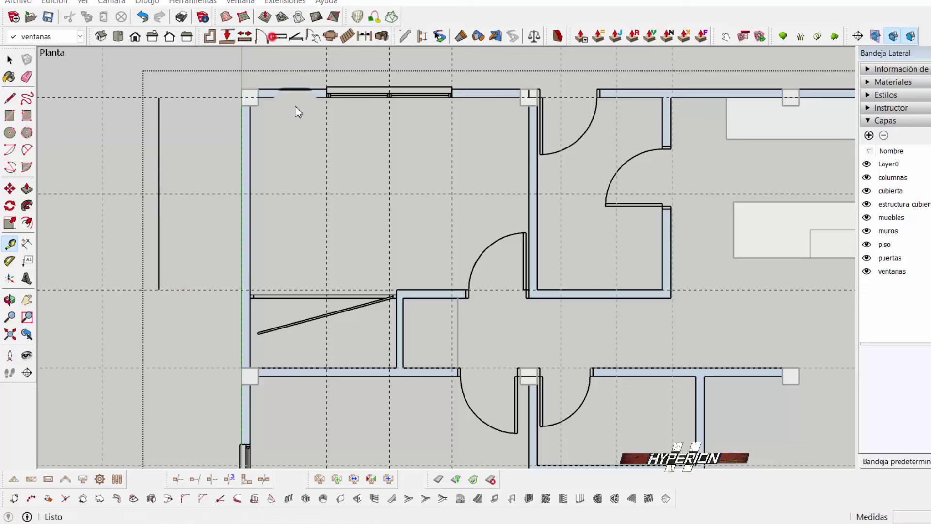
left_click(491, 324)
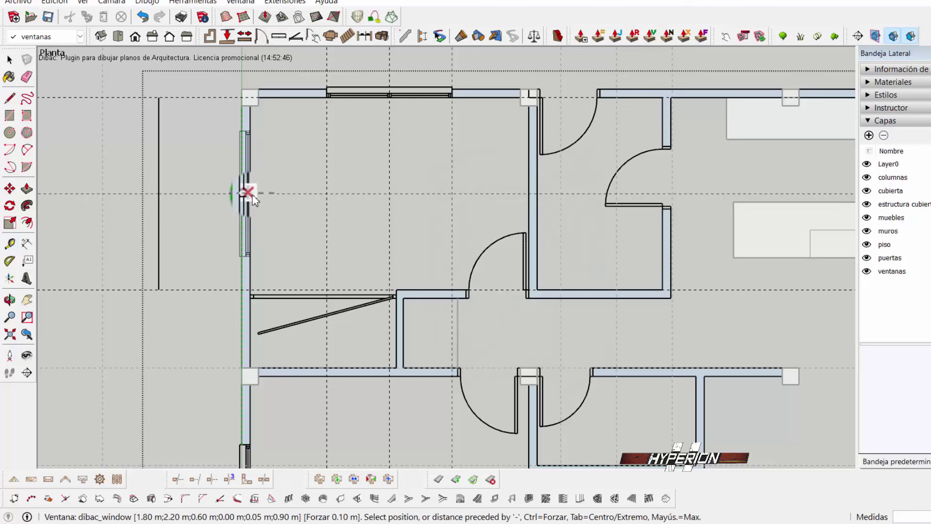
scroll(252, 194, "up", 1)
left_click(252, 196)
scroll(165, 177, "down", 3)
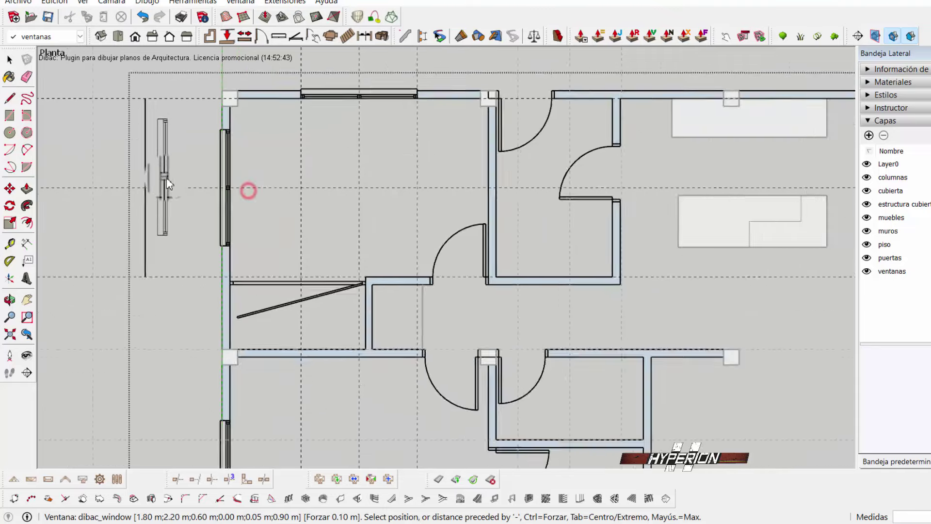
Select and delete the helper line and guides.
left_click(10, 58)
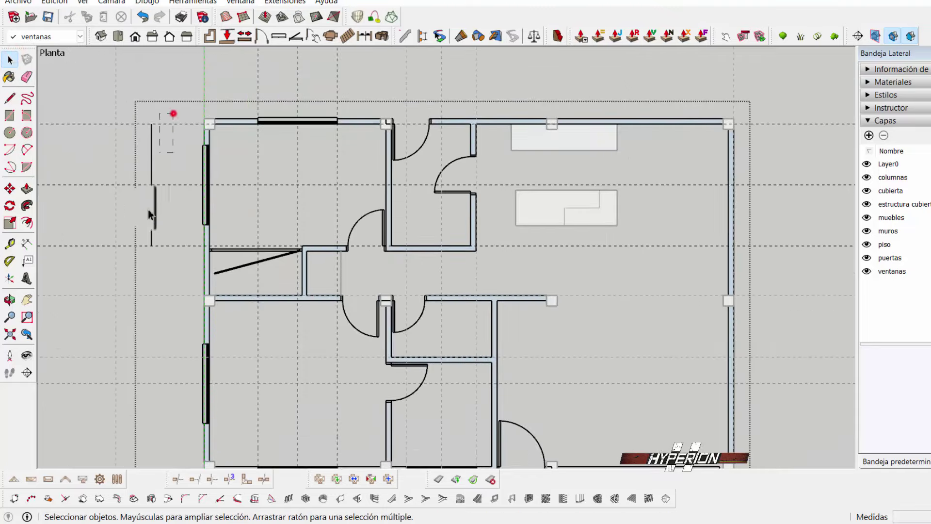
left_click_drag(148, 210, 132, 267)
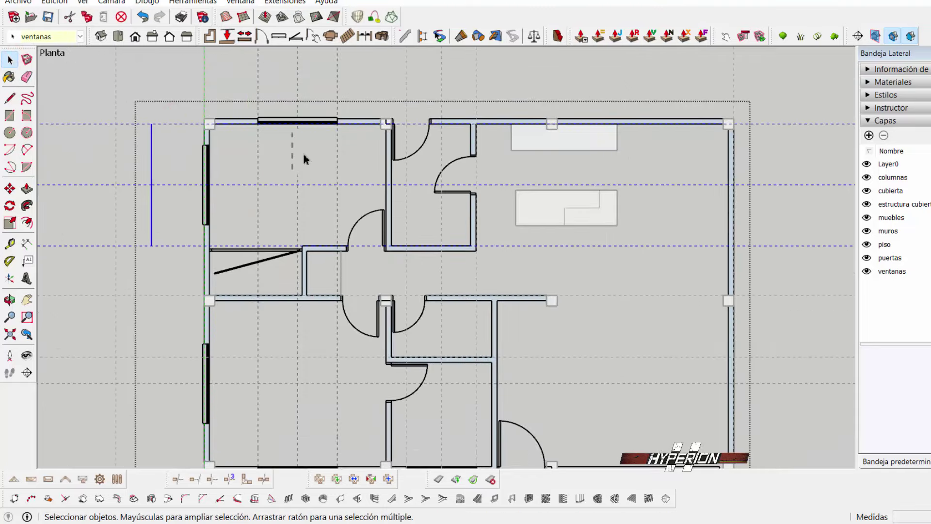
key("Delete")
mouse_move(350, 72)
left_mouse_down()
mouse_move(272, 89)
mouse_move(237, 115)
left_mouse_up()
Zoom out and back in around the interior wall beside the kitchen.
scroll(237, 115, "down", 2)
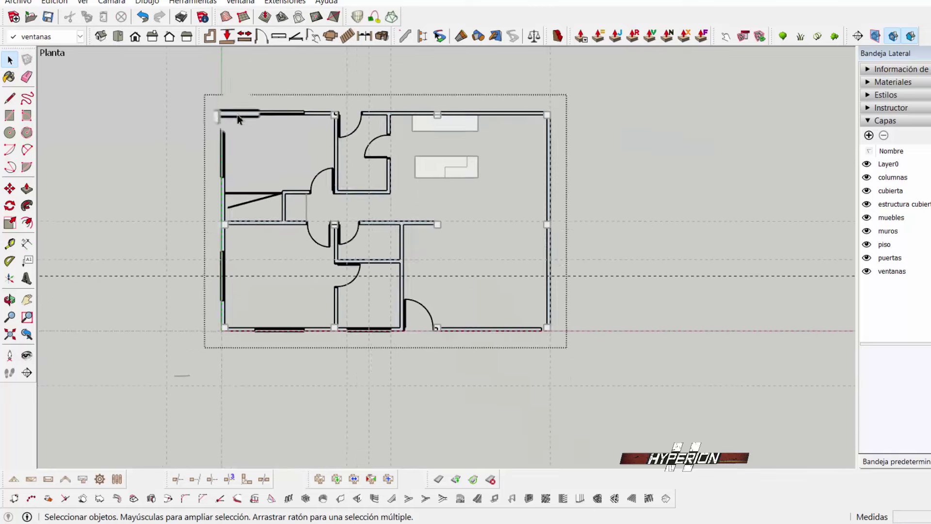
scroll(202, 215, "up", 1)
scroll(162, 286, "down", 1)
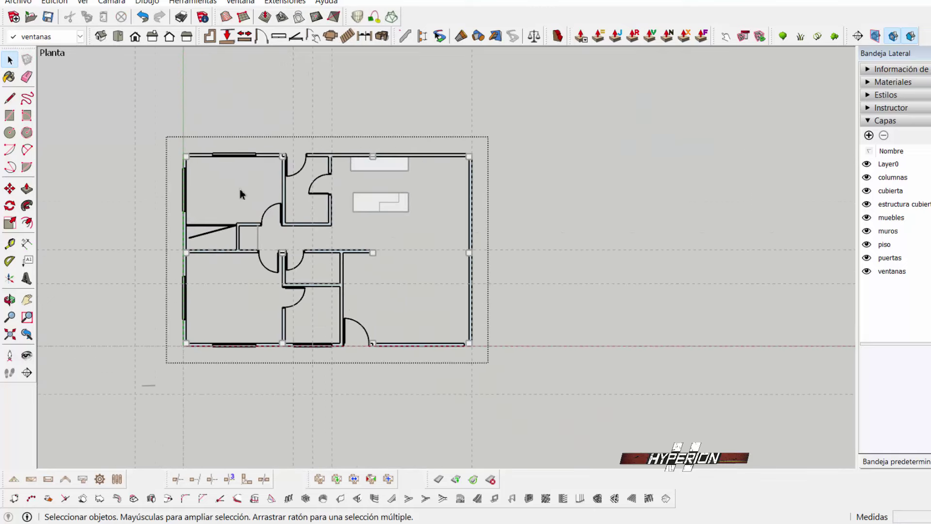
scroll(252, 141, "up", 1)
scroll(190, 226, "up", 2)
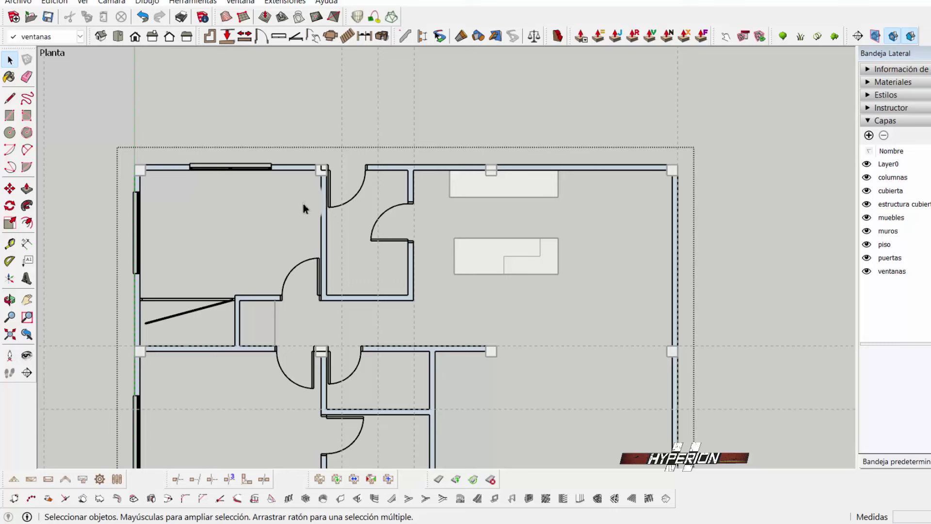
scroll(265, 189, "down", 1)
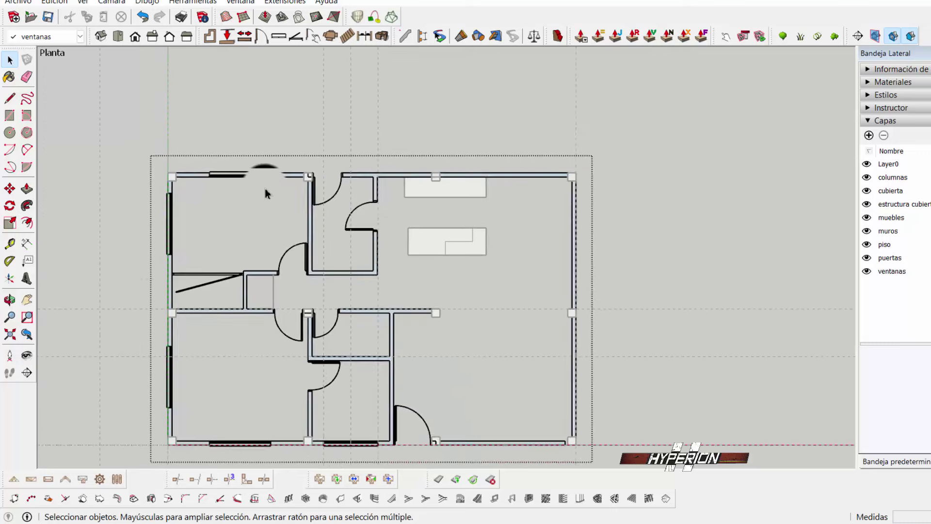
scroll(266, 188, "down", 2)
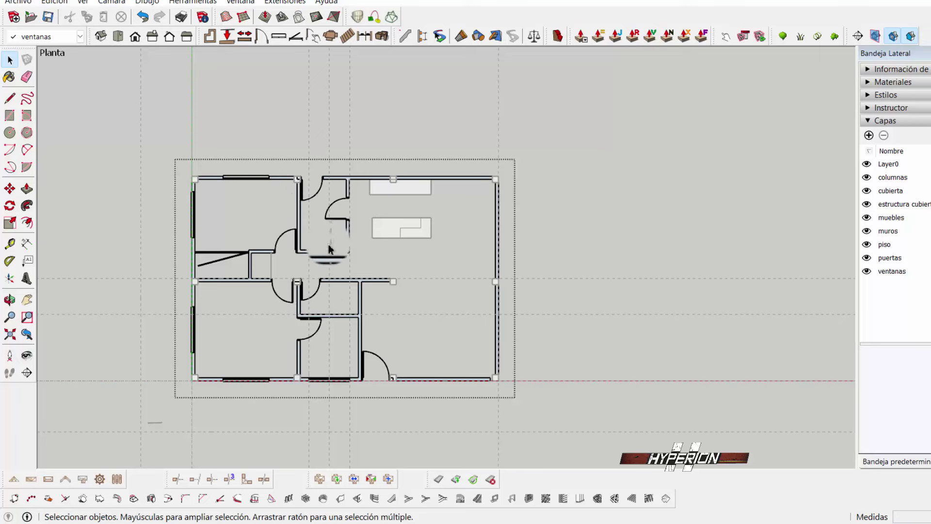
scroll(343, 318, "up", 2)
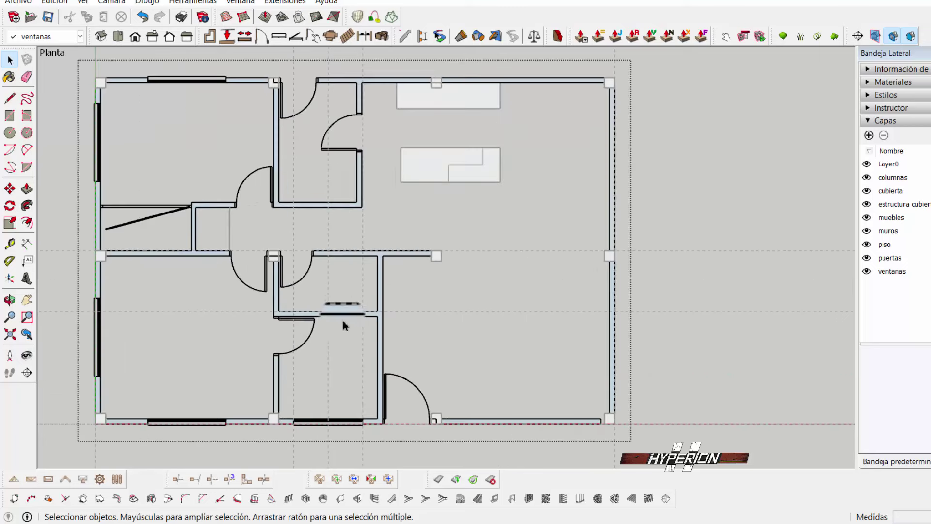
scroll(368, 325, "up", 2)
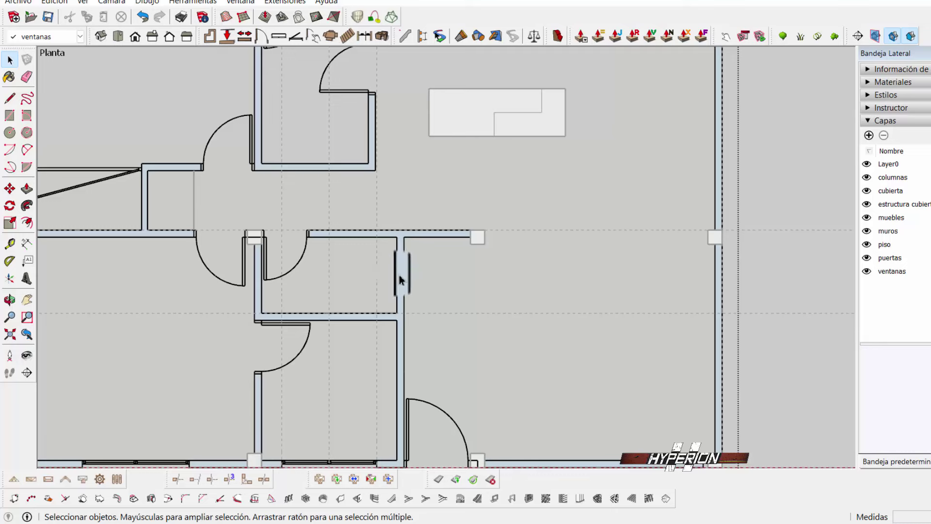
Undo the small window in the interior wall beside the kitchen.
key("ctrl+z")
scroll(388, 303, "up", 1)
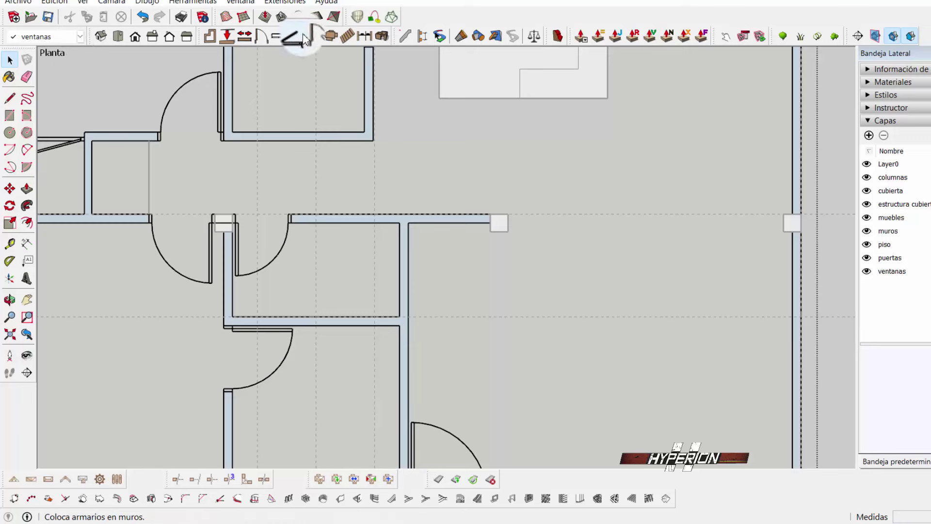
left_click(10, 244)
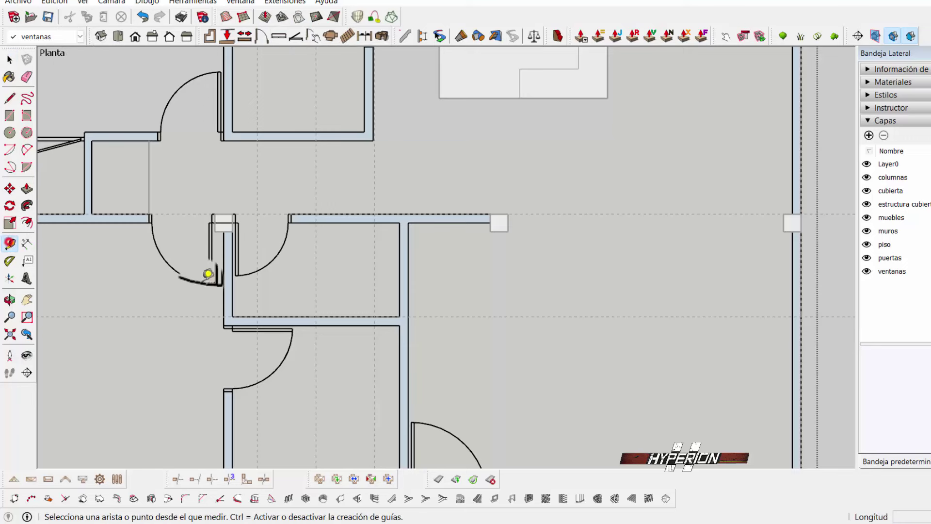
scroll(311, 306, "up", 2)
left_click(373, 321)
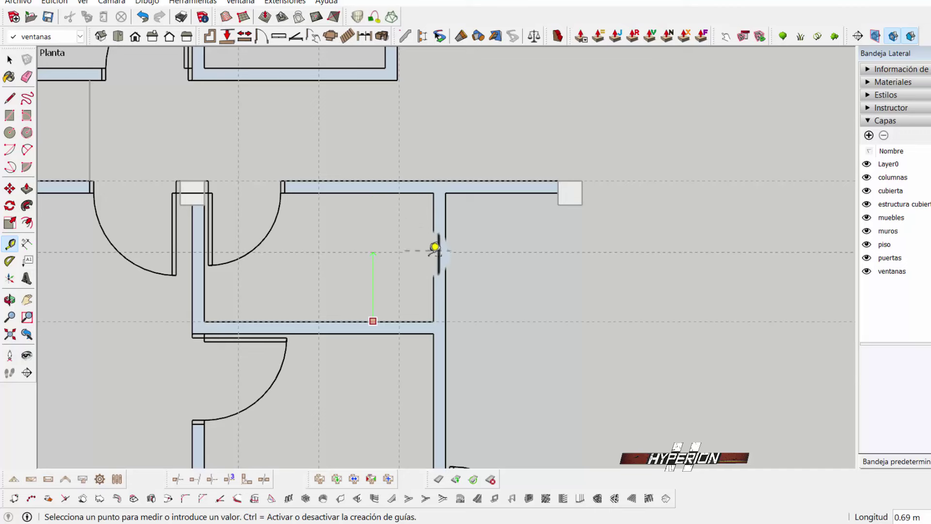
left_click(9, 59)
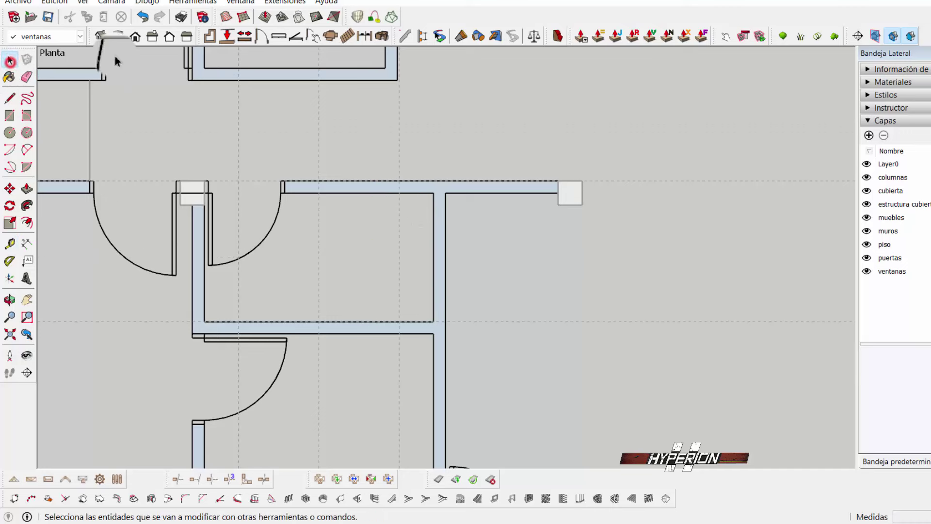
Set the window to 1.00 m long, 0.40 m high, with a 2.40 m sill.
left_click(281, 41)
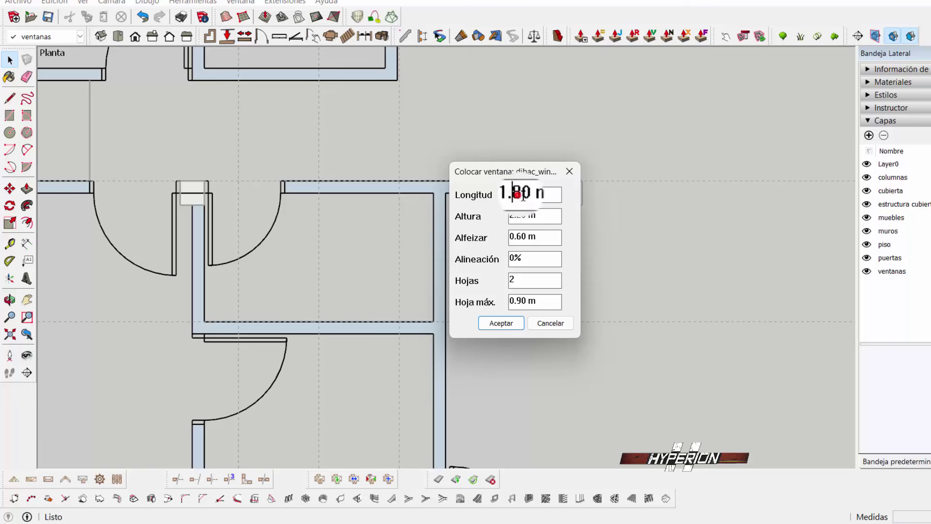
mouse_move(514, 193)
left_mouse_down()
mouse_move(521, 195)
mouse_move(512, 214)
left_mouse_up()
type("00")
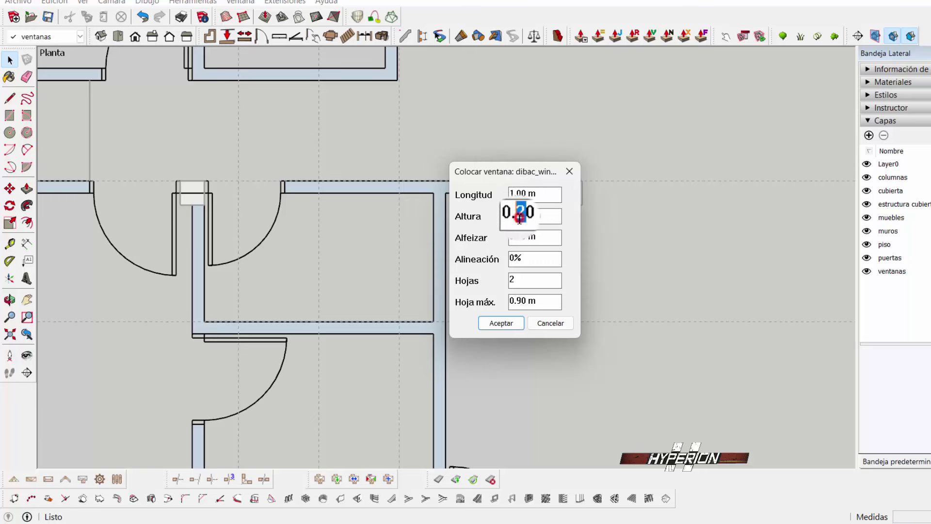
type("4")
left_click(521, 239)
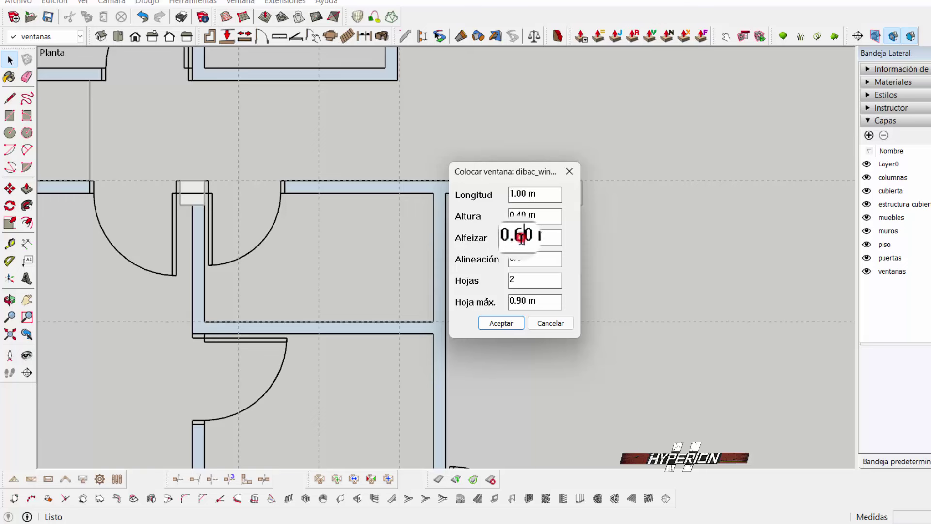
left_click_drag(514, 237, 504, 237)
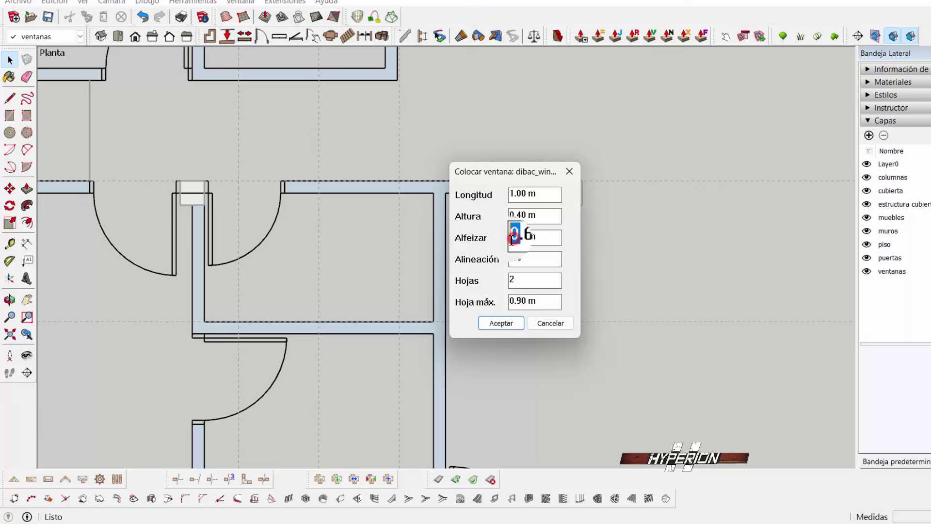
type("2")
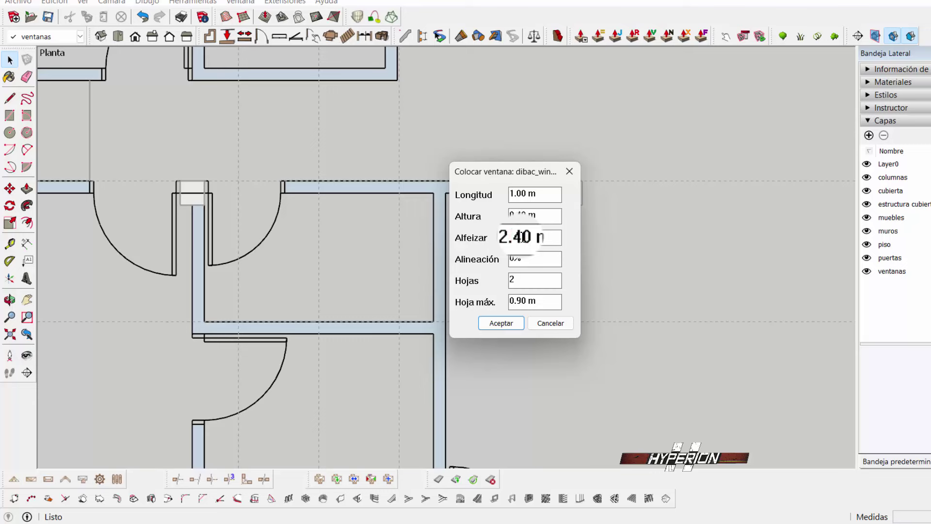
left_click(518, 284)
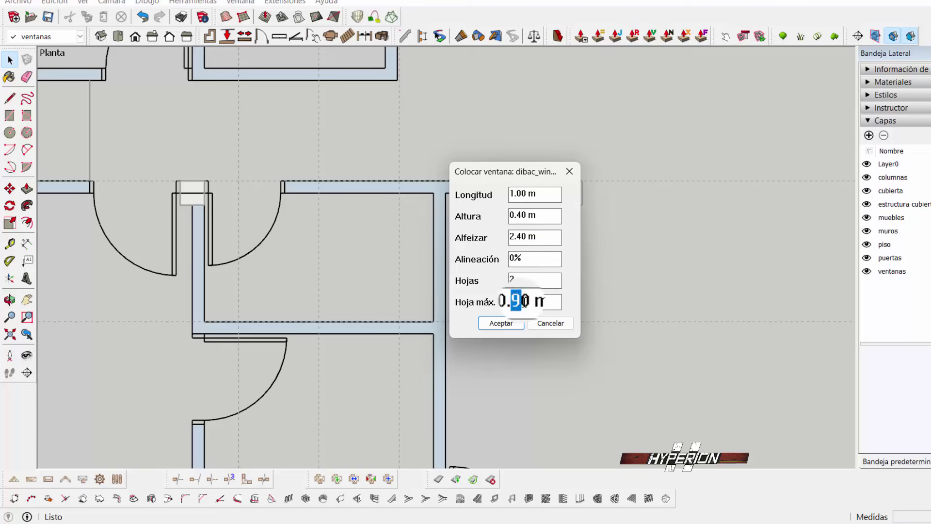
left_click(505, 323)
scroll(448, 263, "up", 1)
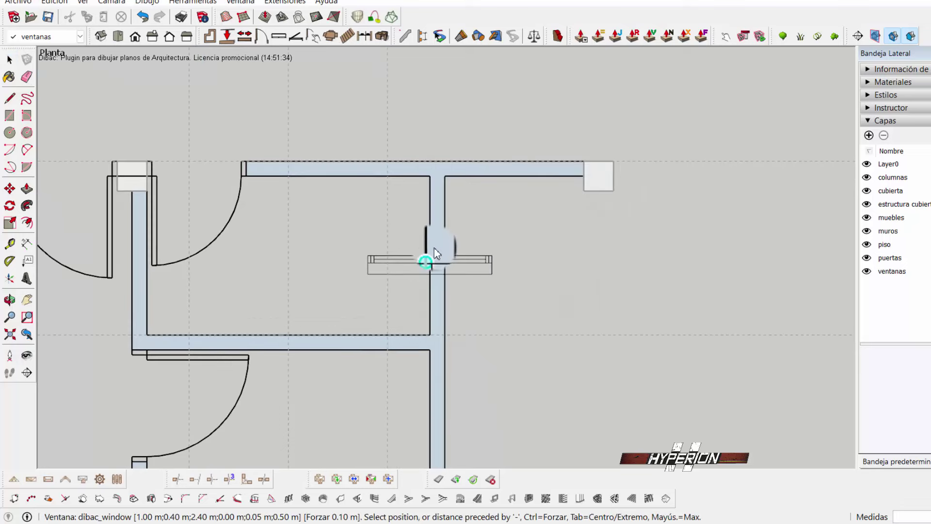
left_click(9, 60)
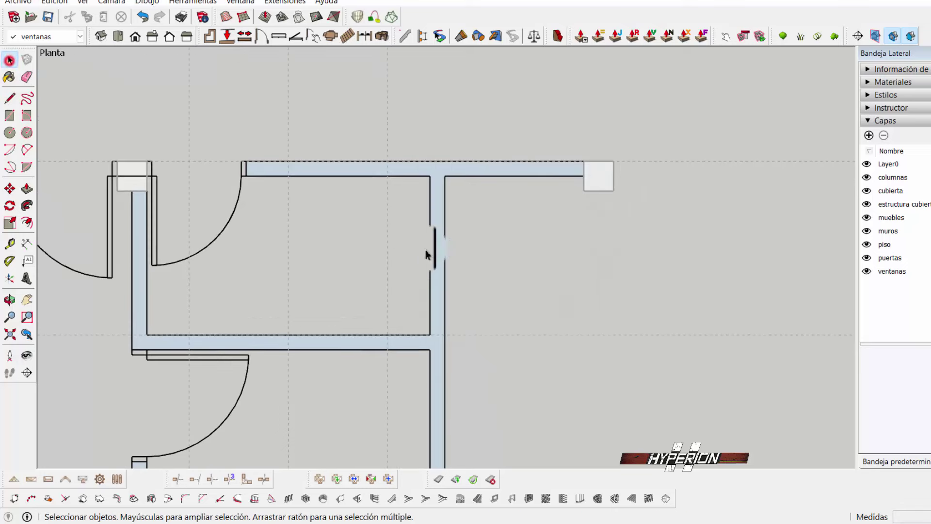
Place the high window in the interior wall beside the kitchen.
left_click(436, 259)
left_click(466, 250)
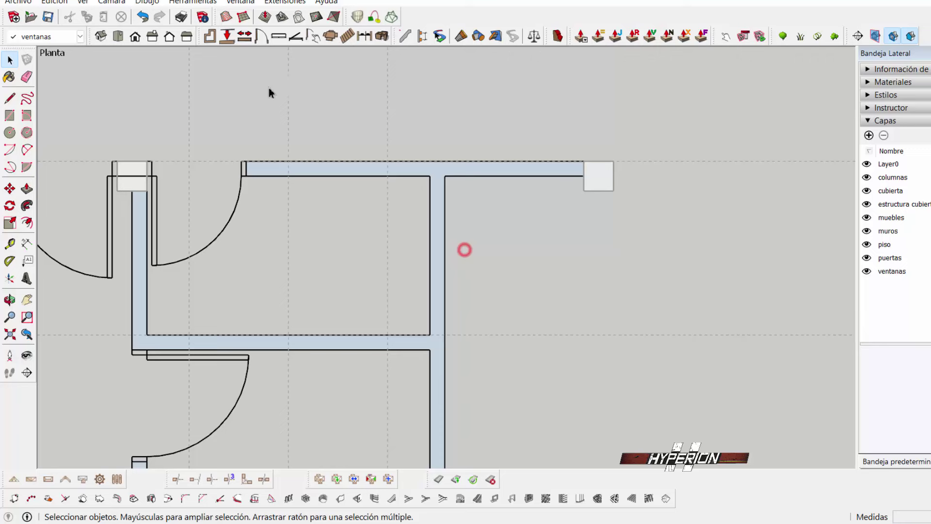
left_click(290, 44)
left_click(508, 321)
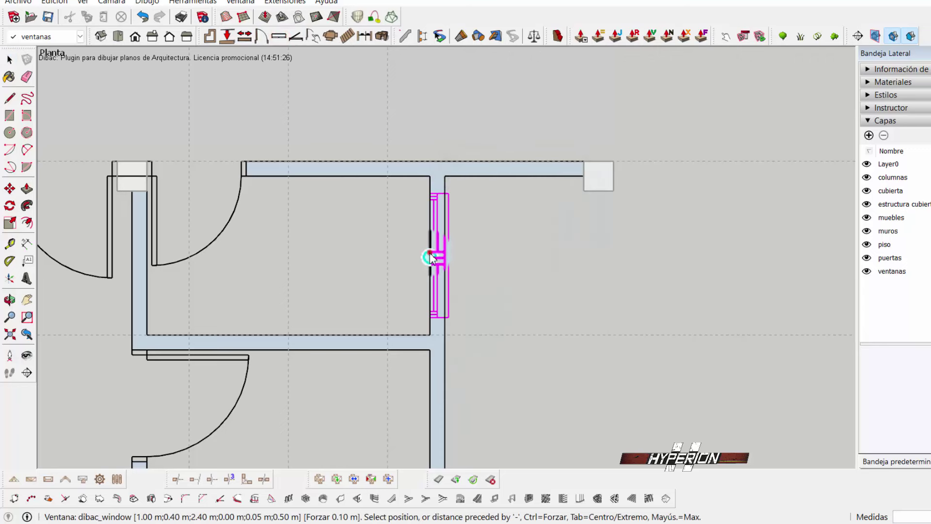
left_click(431, 257)
scroll(430, 252, "down", 3)
scroll(431, 252, "down", 3)
key("space")
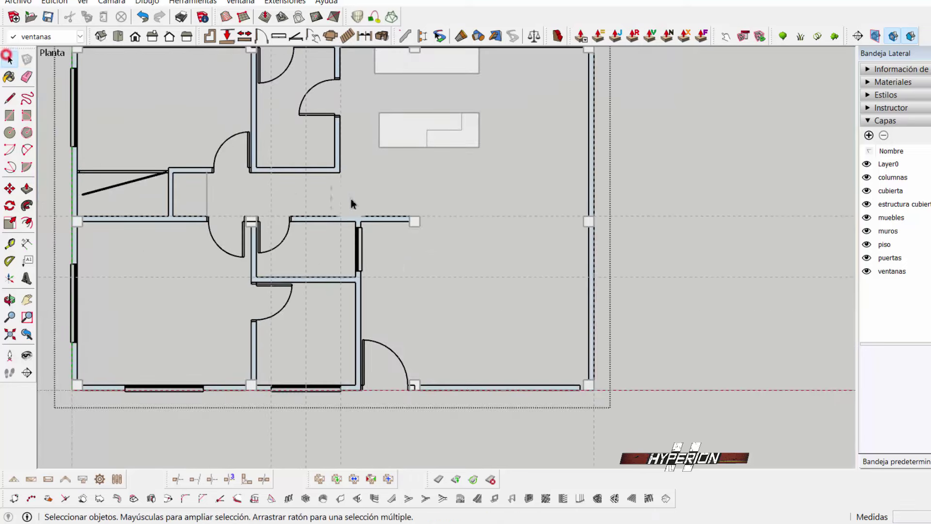
Delete the vertical guide lines crossing the plan.
scroll(376, 258, "down", 3)
scroll(470, 178, "up", 1)
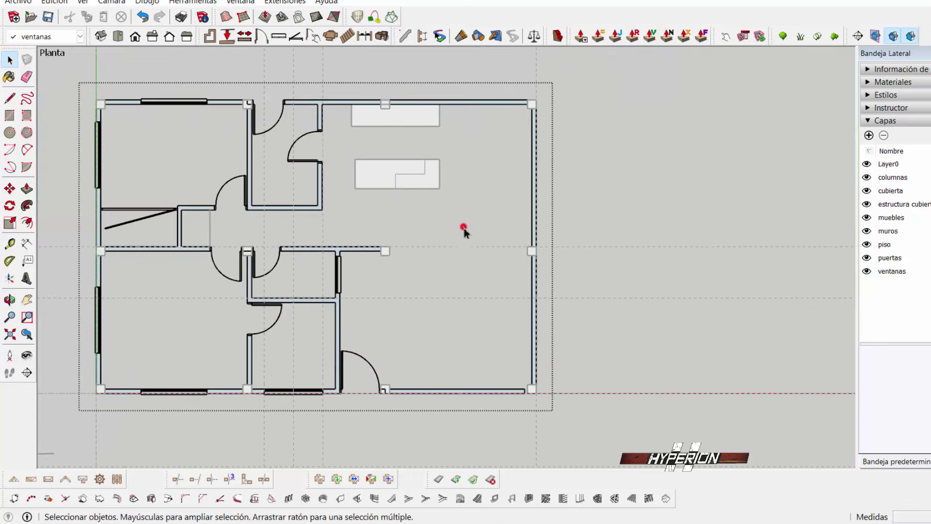
scroll(511, 247, "up", 1)
scroll(511, 245, "down", 3)
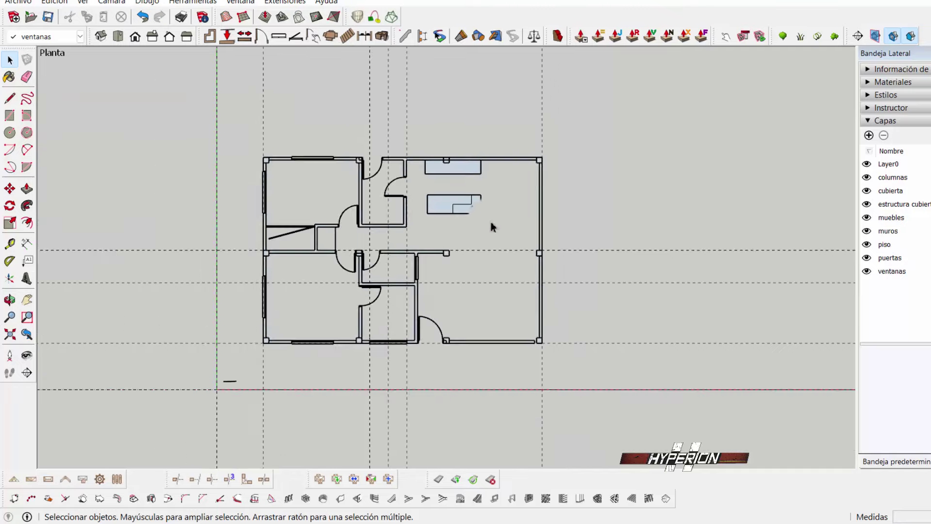
scroll(387, 267, "up", 1)
scroll(387, 267, "down", 1)
left_click_drag(242, 105, 238, 110)
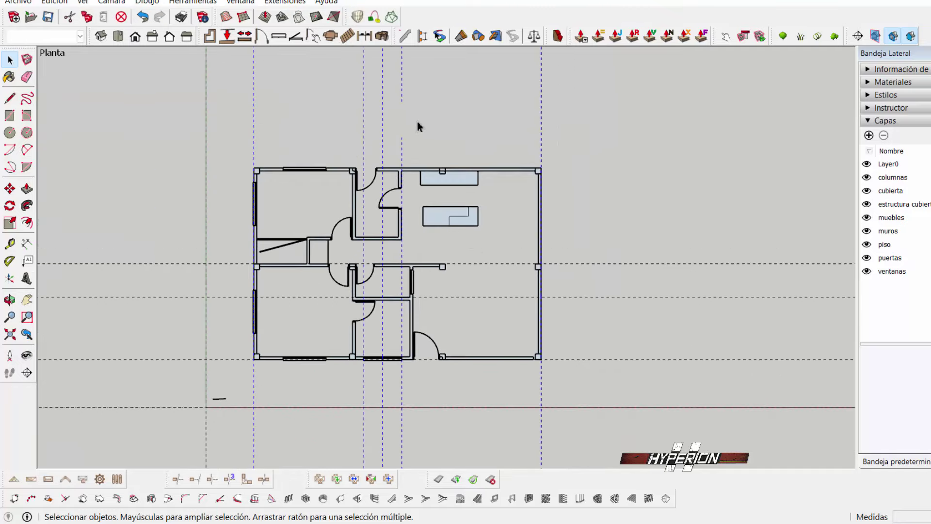
key("Delete")
Delete the horizontal guide lines and zoom in on the kitchen's right exterior wall.
mouse_move(635, 215)
left_mouse_down()
mouse_move(604, 319)
mouse_move(600, 384)
left_mouse_up()
key("Delete")
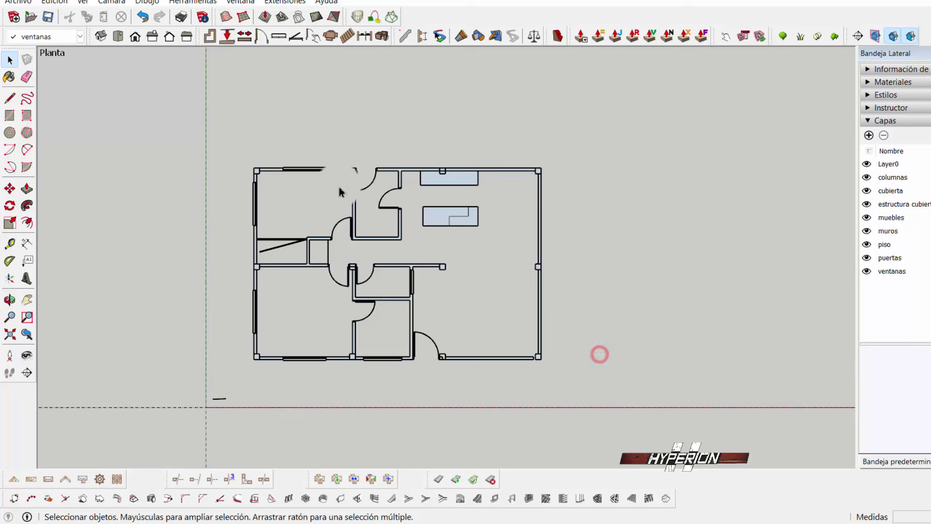
left_click_drag(222, 107, 218, 108)
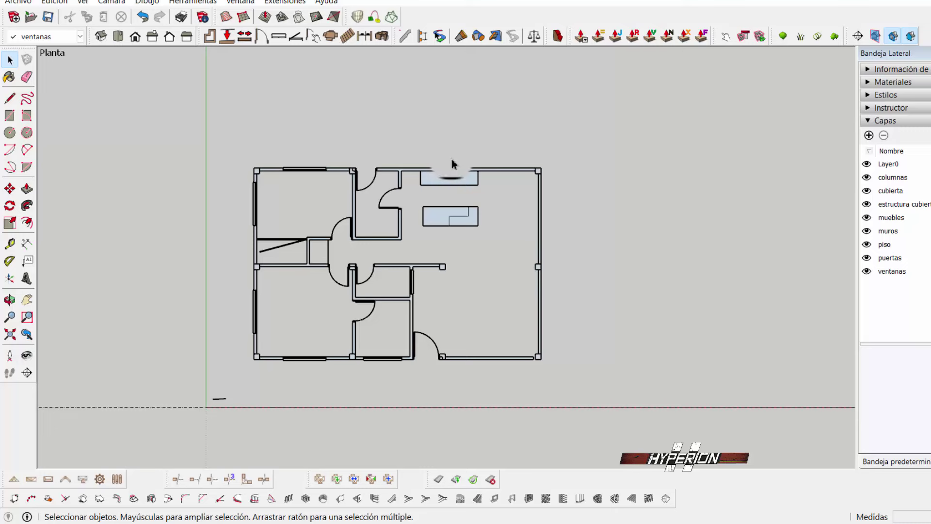
scroll(533, 199, "up", 2)
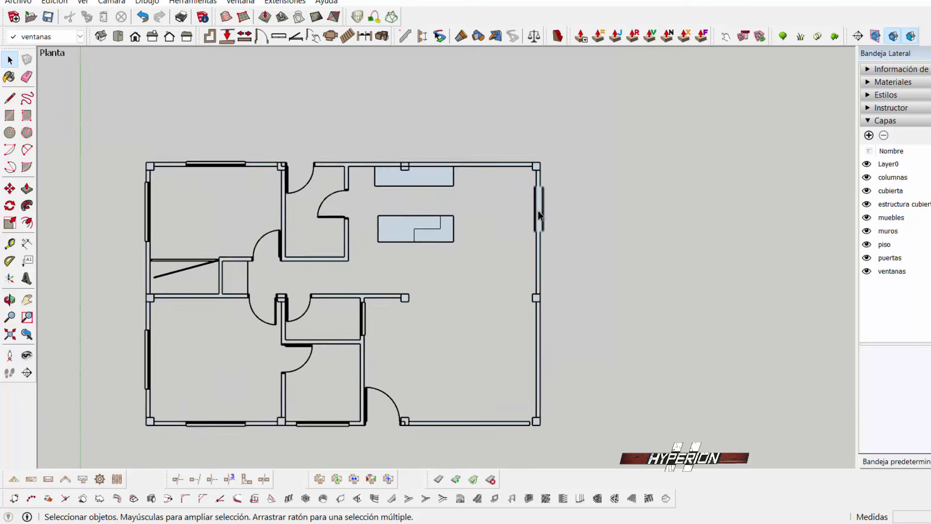
scroll(537, 233, "up", 2)
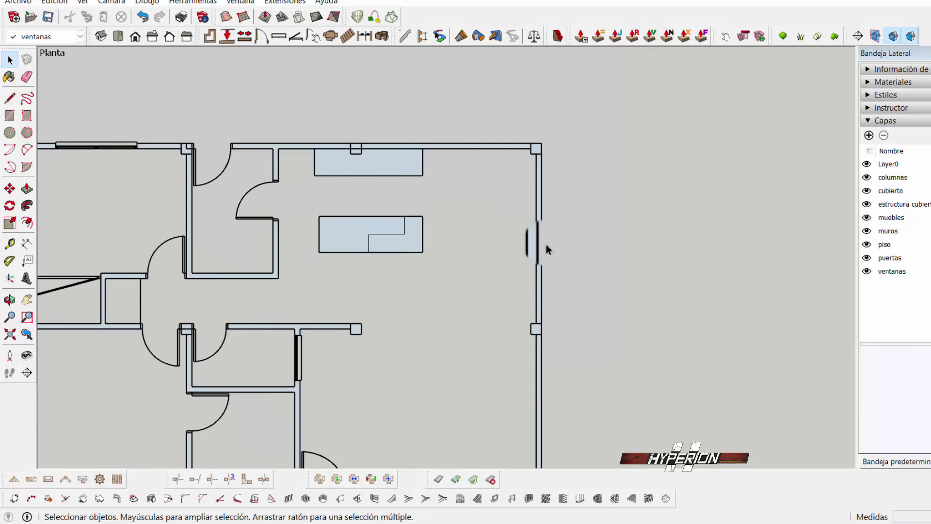
scroll(530, 224, "down", 2)
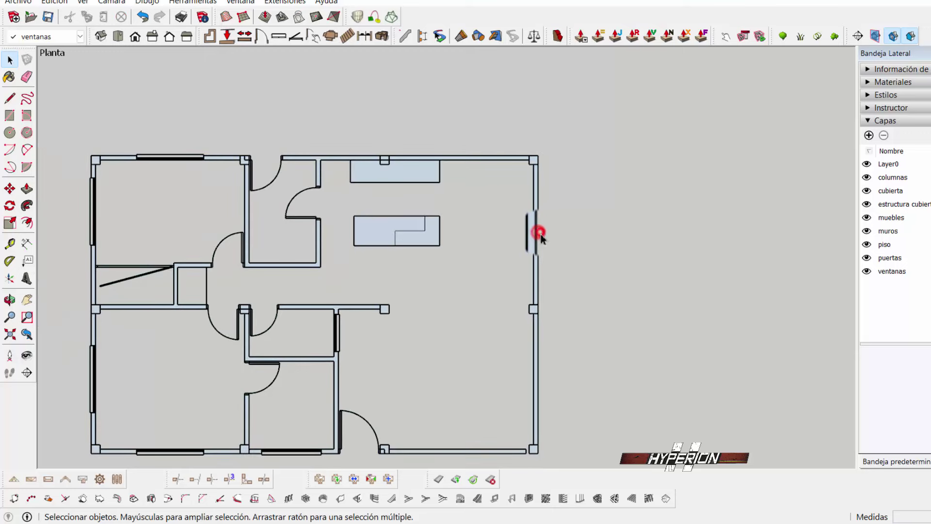
scroll(540, 236, "up", 3)
scroll(538, 308, "up", 2)
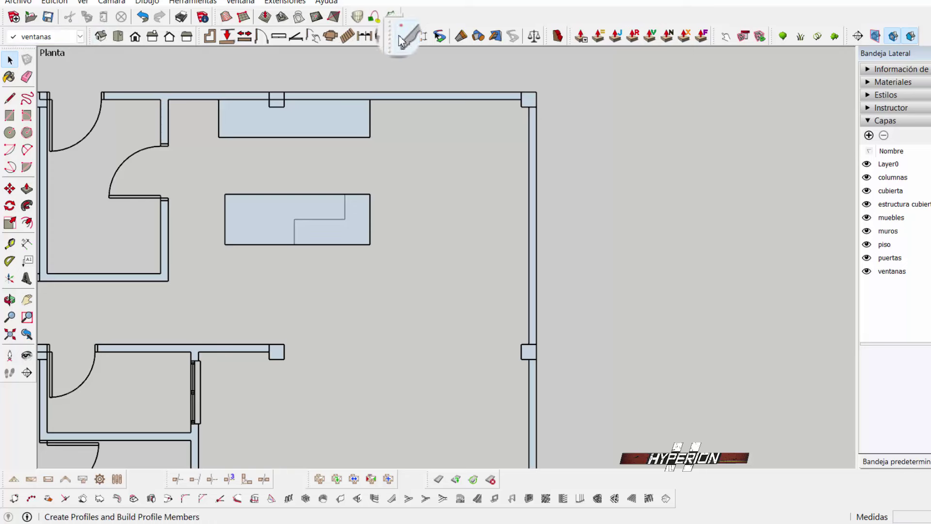
Enter Longitud 1.80, Altura 2.20, Alfeizar 0.60, adjust the leaf settings, and accept.
left_click(279, 40)
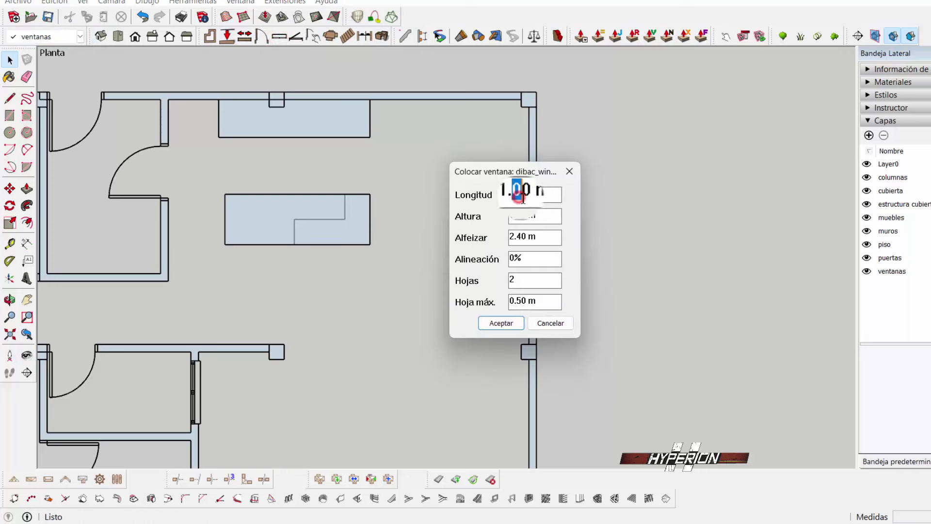
left_click(517, 215)
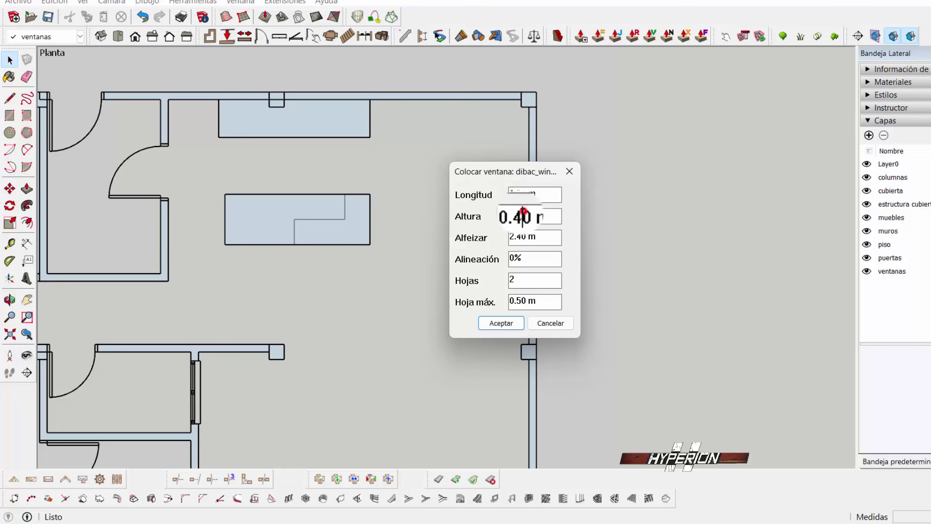
left_click(522, 214)
left_click_drag(523, 214, 519, 214)
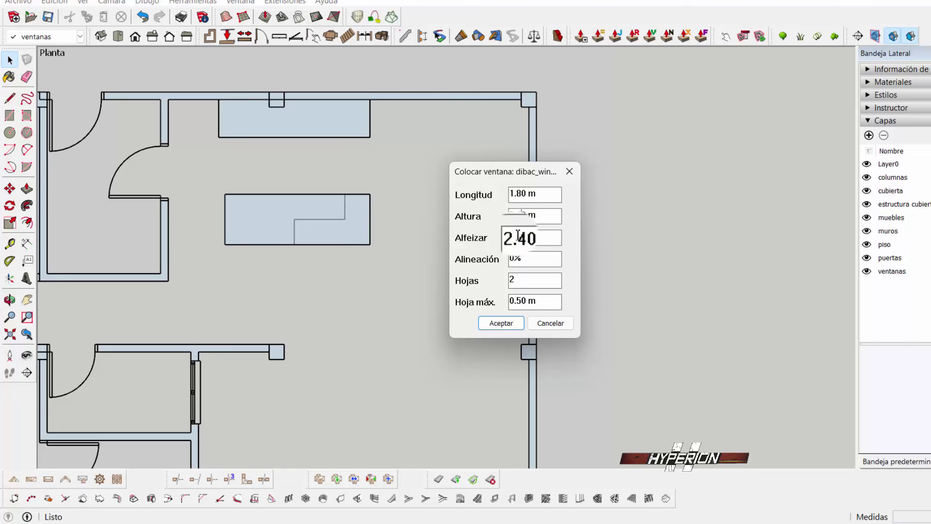
left_click(514, 236)
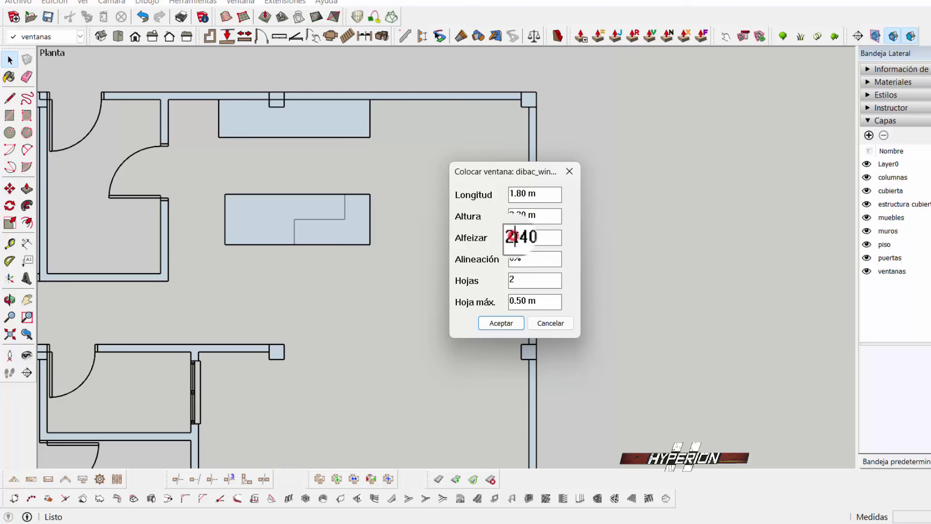
left_click_drag(510, 237, 518, 236)
type("0.60")
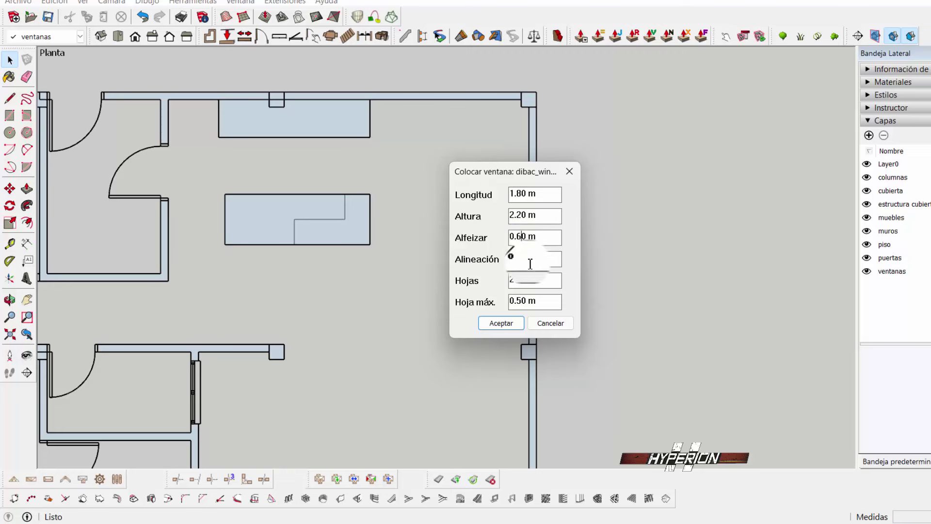
left_click(527, 279)
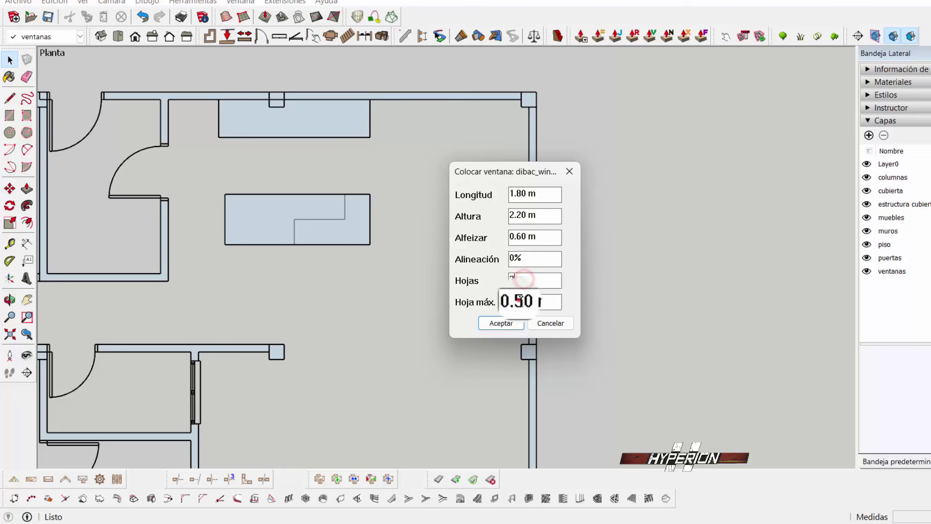
left_click_drag(518, 302, 523, 304)
left_click(500, 322)
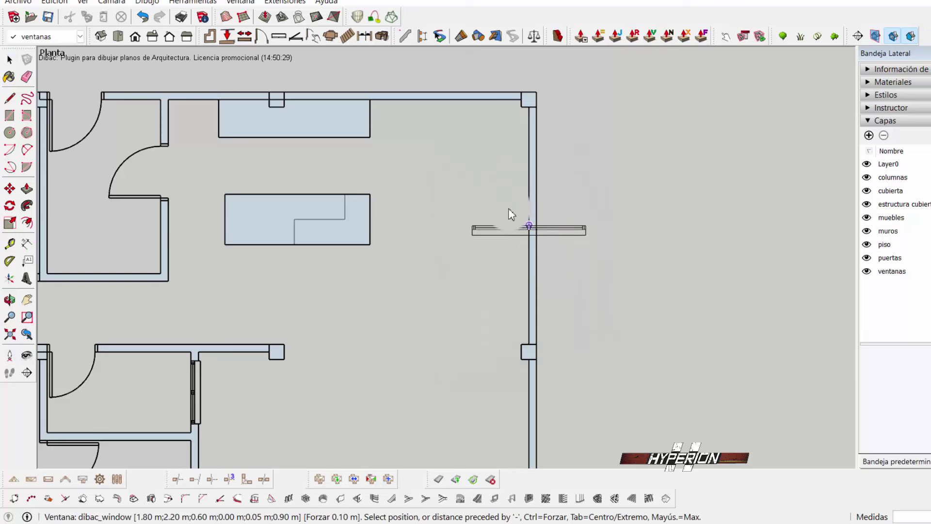
Open the walls group and place a 1.80 m window in the right exterior wall.
left_click(10, 60)
double_click(531, 207)
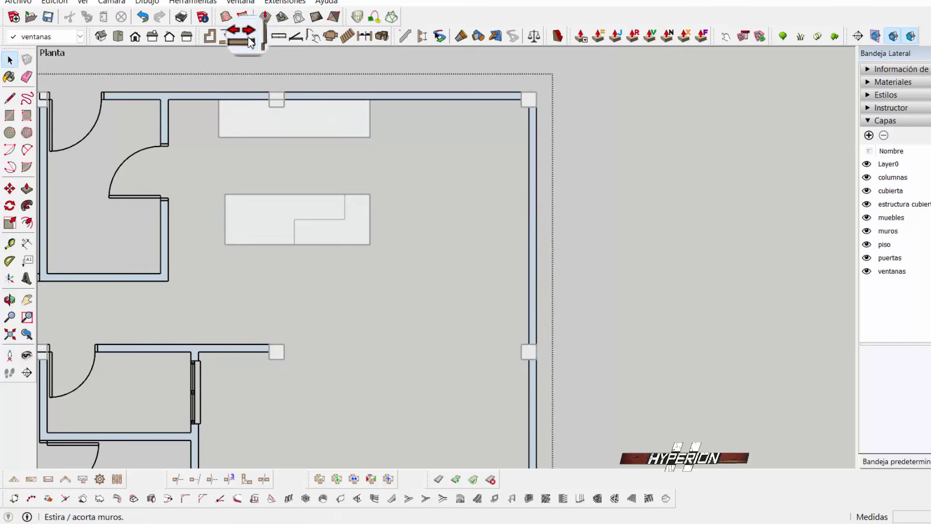
left_click(508, 320)
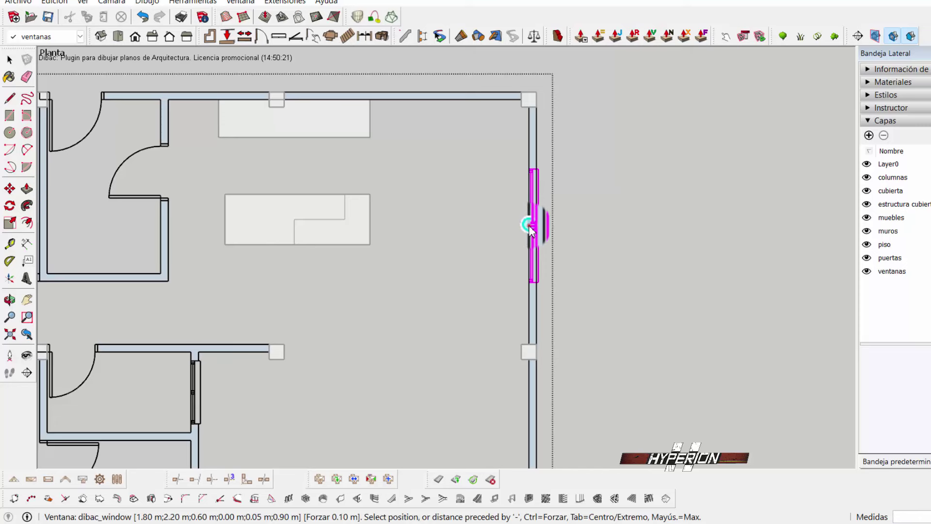
left_click(530, 227)
scroll(480, 144, "down", 1)
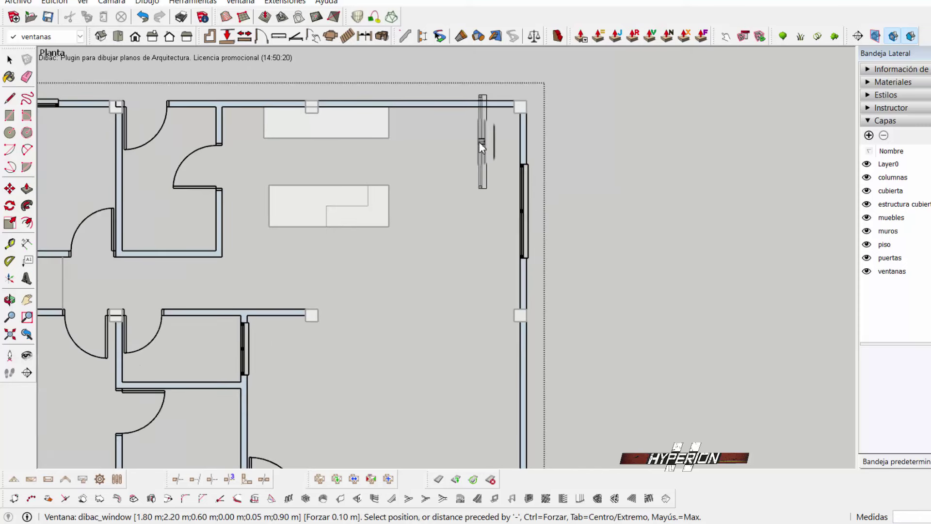
scroll(481, 144, "down", 3)
scroll(558, 272, "up", 1)
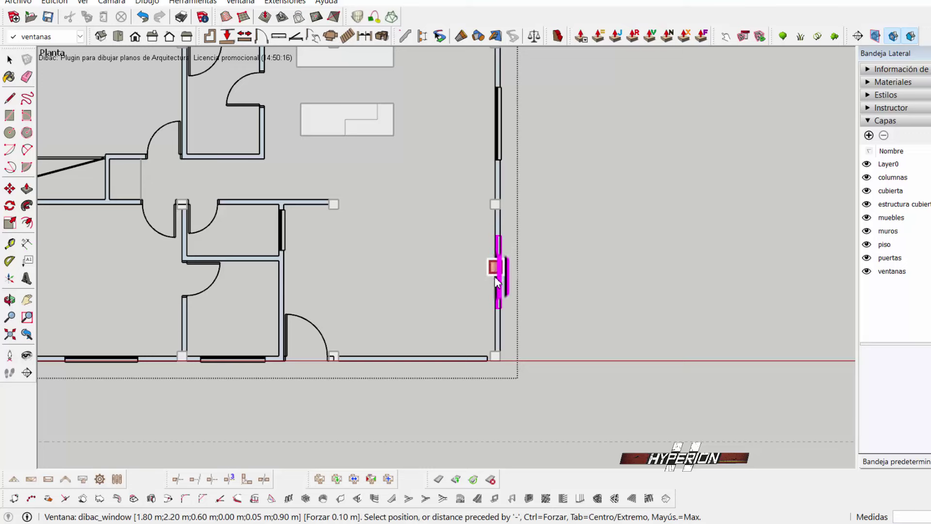
Add a second window lower on the right wall and one in the bottom exterior wall.
left_click(496, 284)
scroll(496, 283, "down", 3)
scroll(415, 319, "up", 1)
scroll(422, 322, "up", 1)
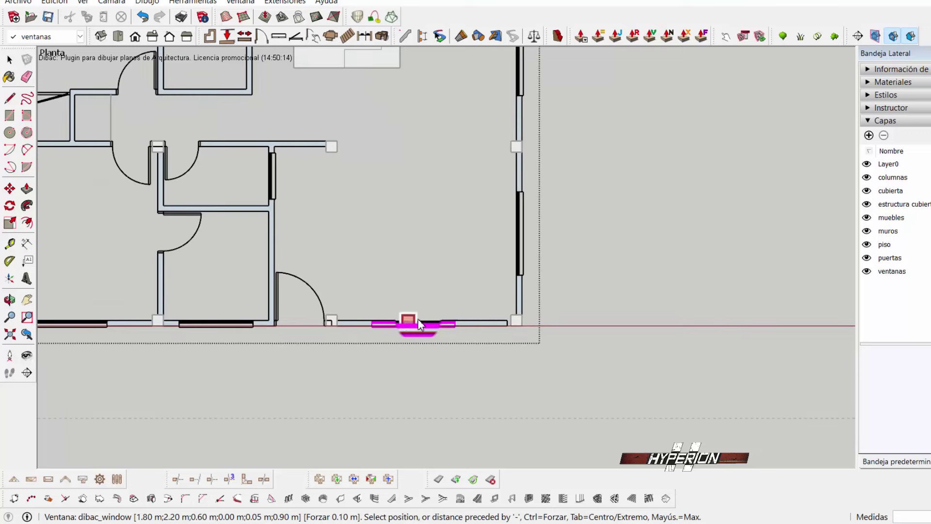
left_click(429, 323)
scroll(455, 292, "down", 2)
scroll(503, 264, "down", 1)
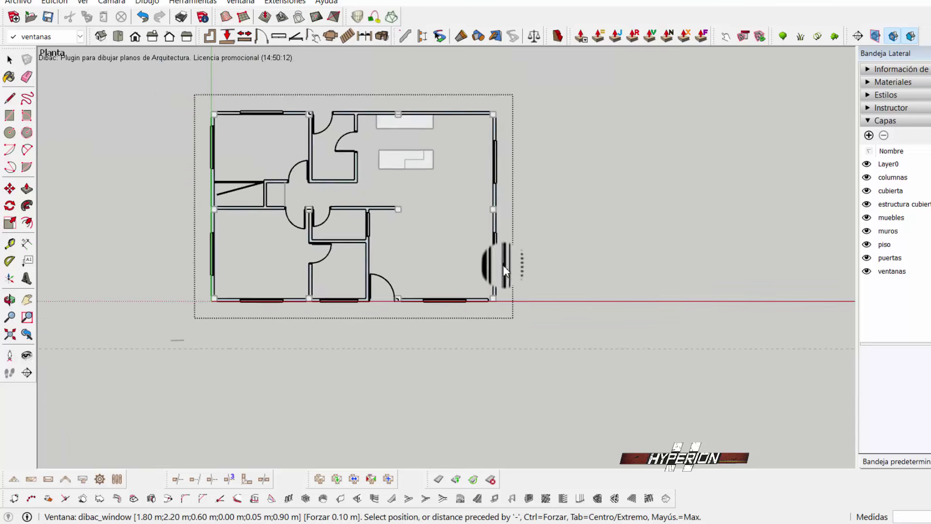
key("space")
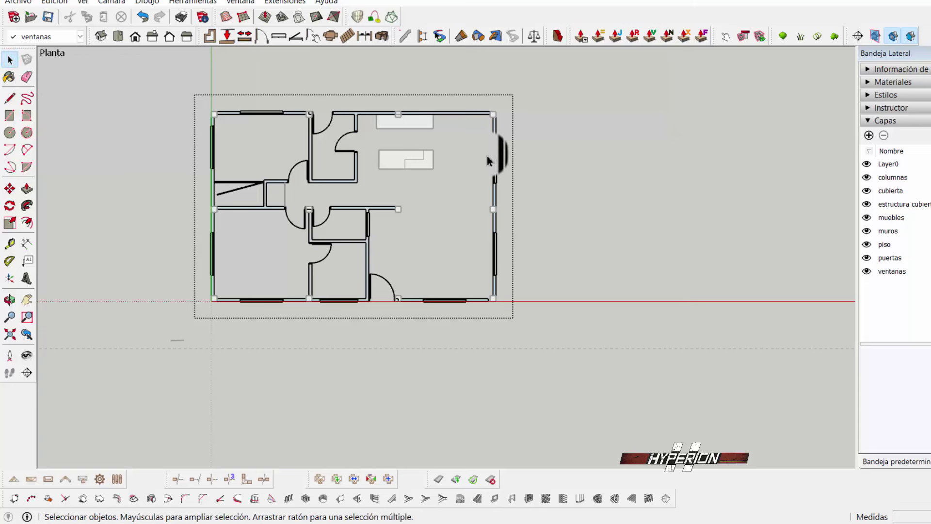
scroll(440, 339, "down", 1)
scroll(470, 150, "up", 1)
scroll(443, 169, "up", 1)
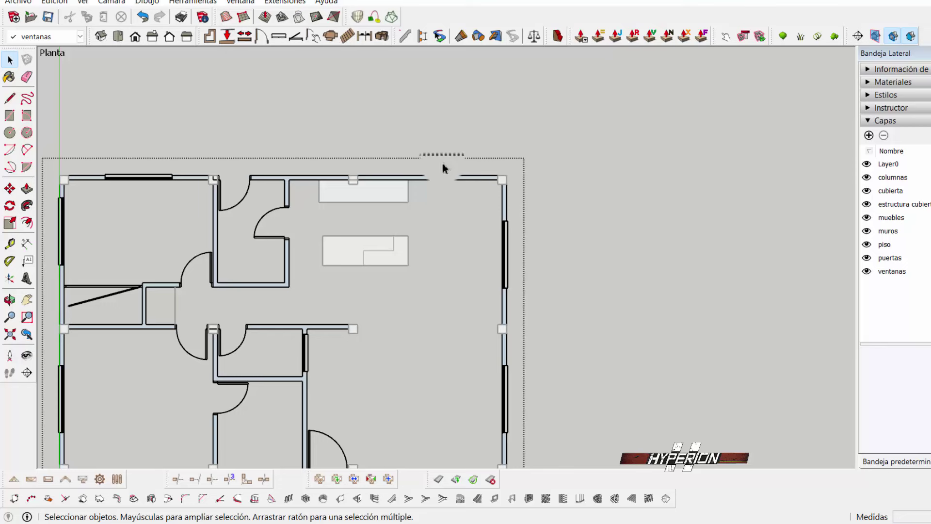
scroll(443, 168, "up", 1)
scroll(374, 201, "down", 1)
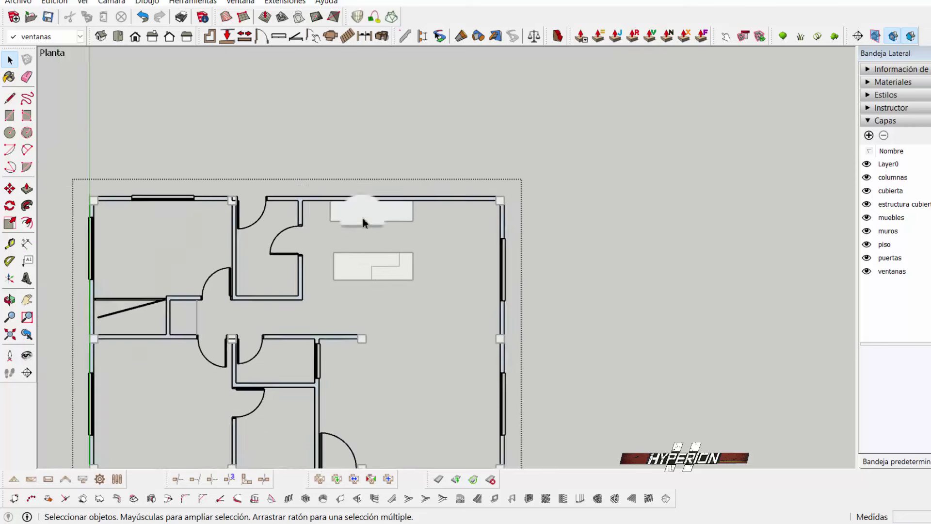
scroll(278, 182, "up", 1)
scroll(518, 179, "up", 1)
scroll(518, 179, "up", 1)
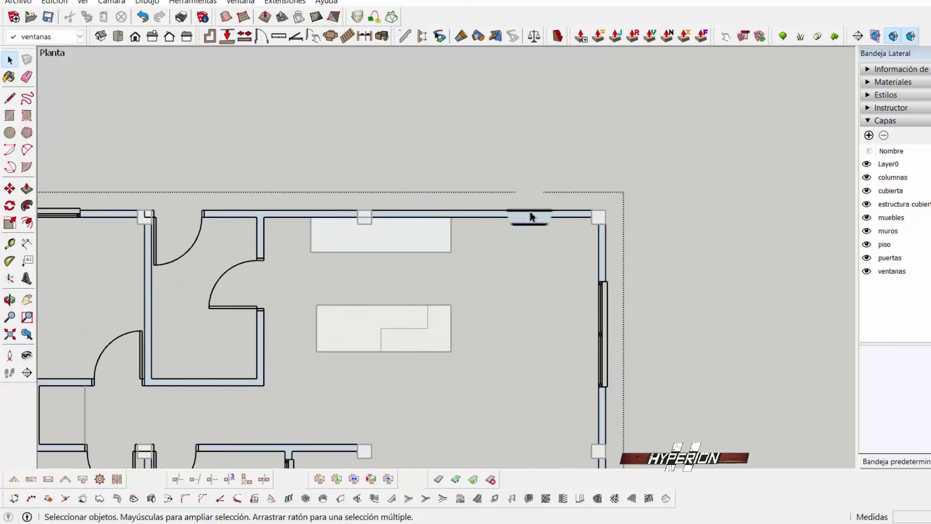
scroll(564, 210, "down", 1)
scroll(333, 266, "up", 2)
scroll(443, 191, "down", 1)
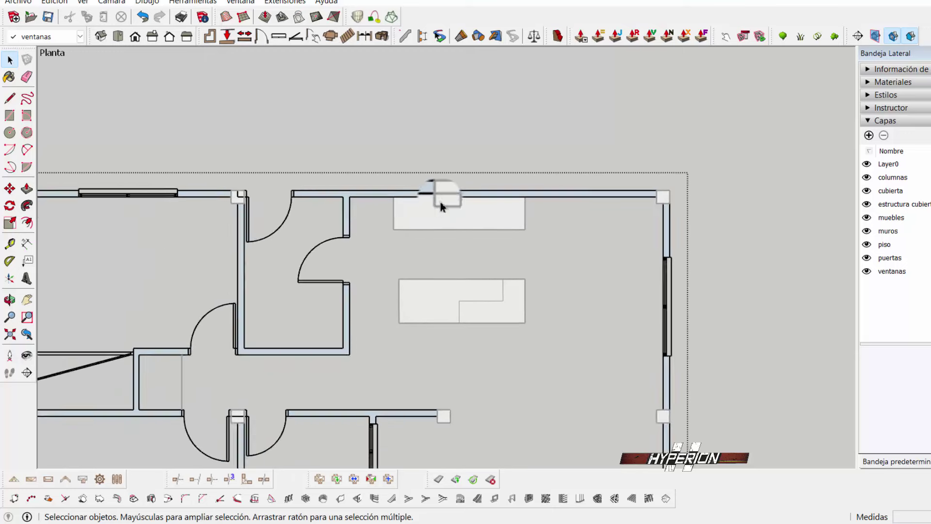
scroll(343, 253, "up", 1)
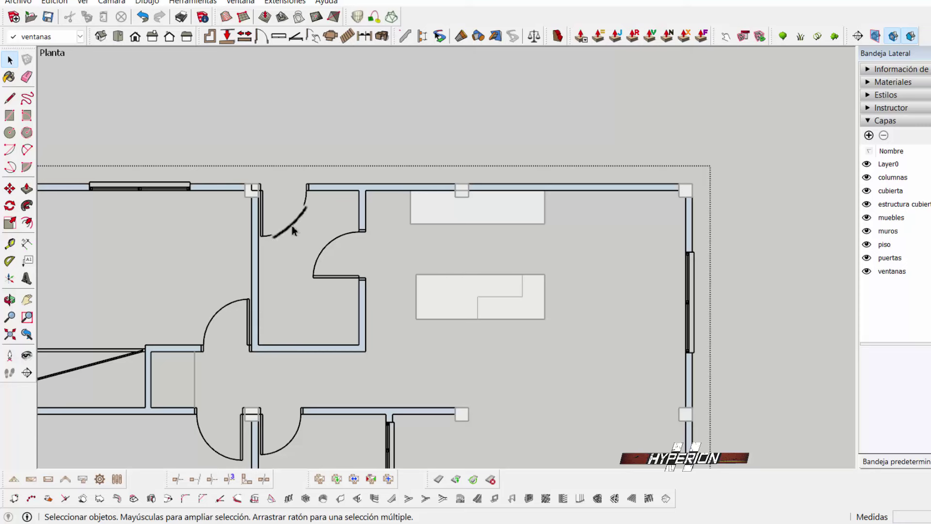
scroll(284, 209, "down", 3)
scroll(323, 187, "up", 2)
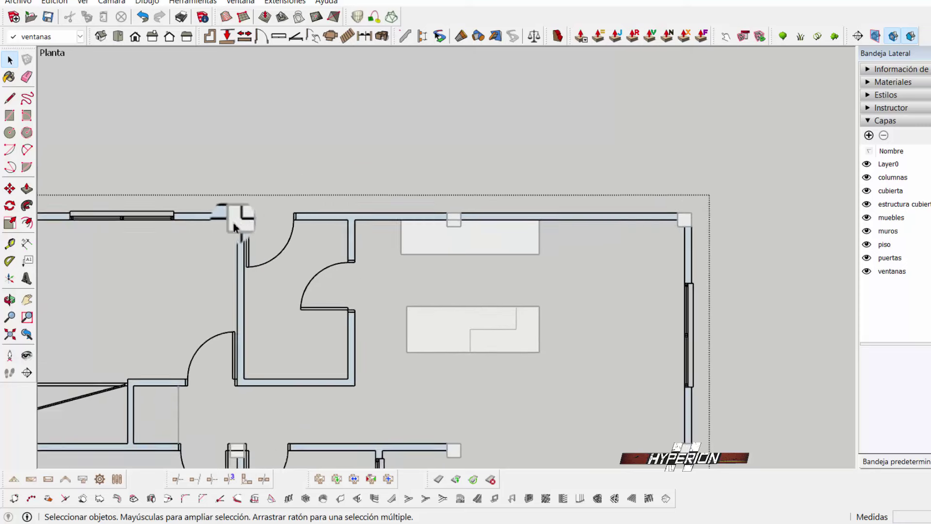
scroll(359, 154, "down", 4)
scroll(380, 177, "up", 3)
scroll(417, 218, "up", 1)
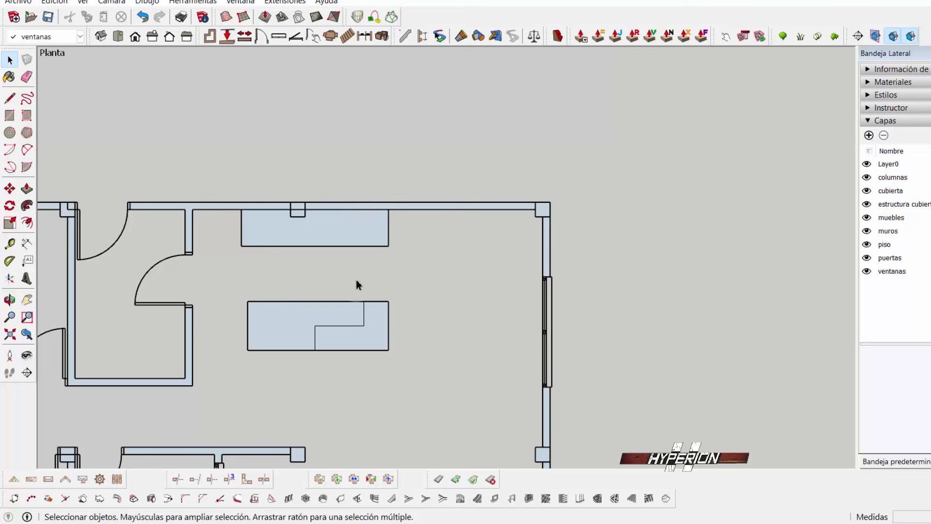
scroll(330, 214, "up", 2)
Zoom in on the plan and enter the walls group for editing.
scroll(330, 210, "up", 2)
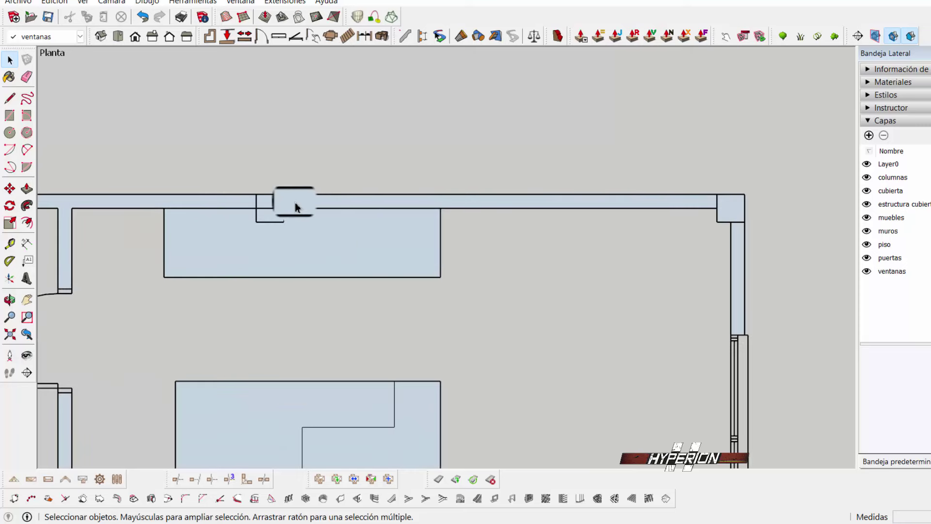
left_click(483, 202)
scroll(291, 202, "up", 2)
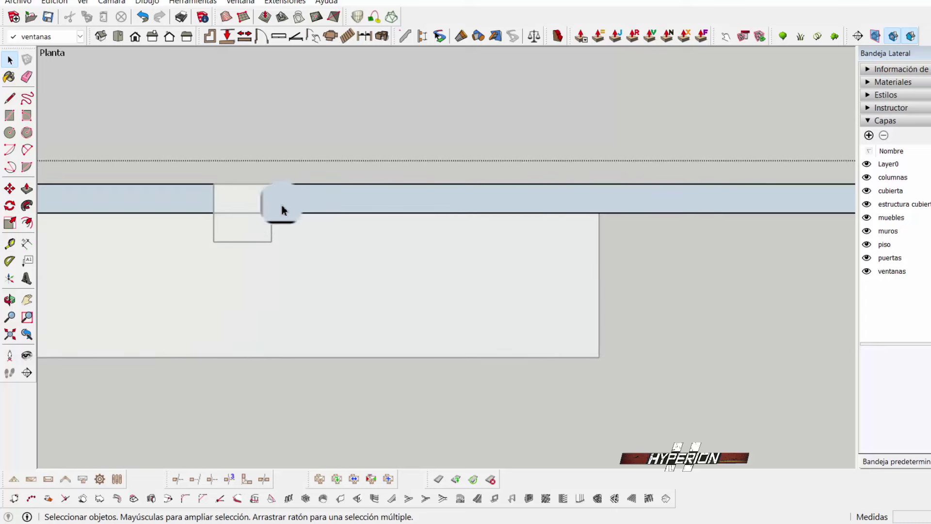
scroll(279, 202, "up", 2)
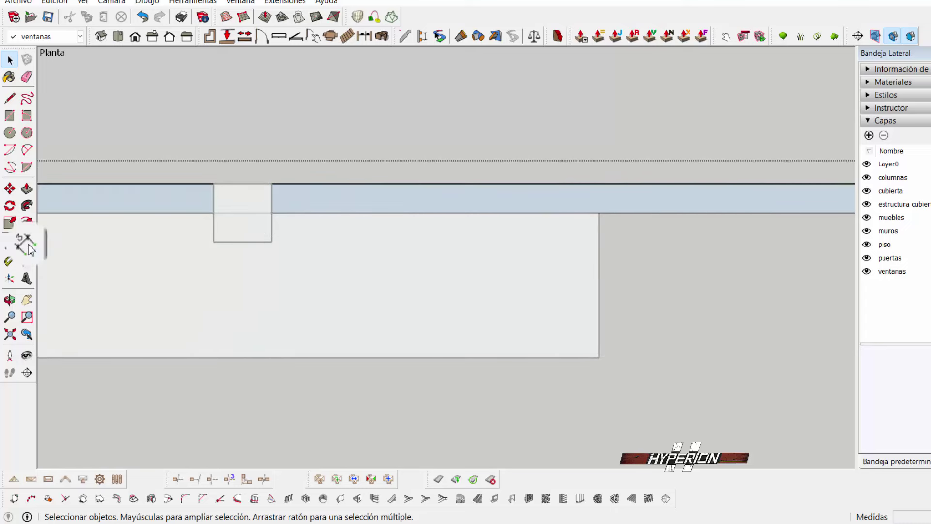
Add vertical guides from the column corner along the top wall and at the column's edge.
left_click(10, 243)
scroll(278, 218, "up", 2)
left_click(269, 223)
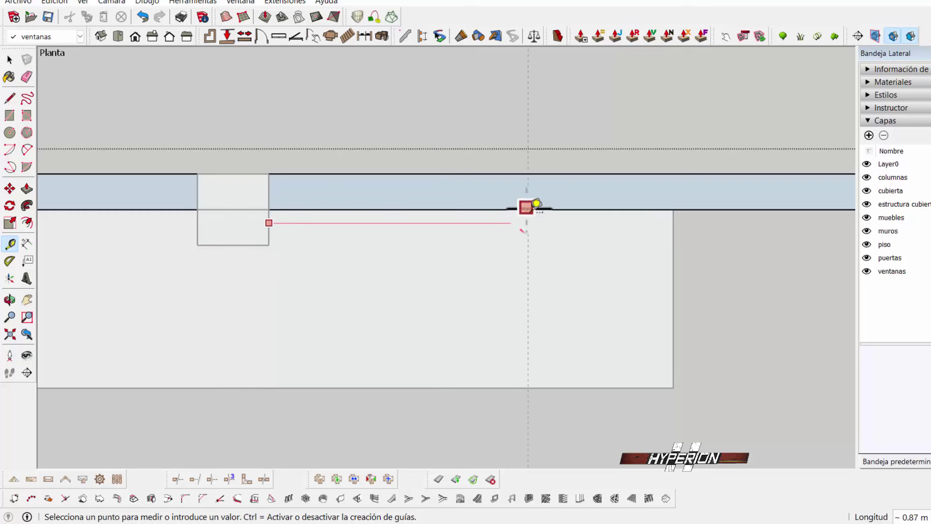
left_click(673, 210)
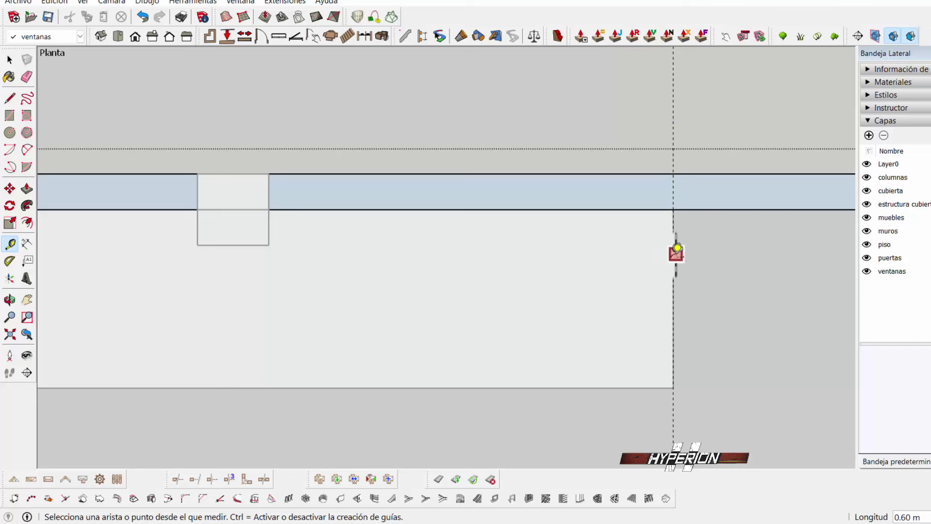
left_click(674, 252)
left_click(269, 227)
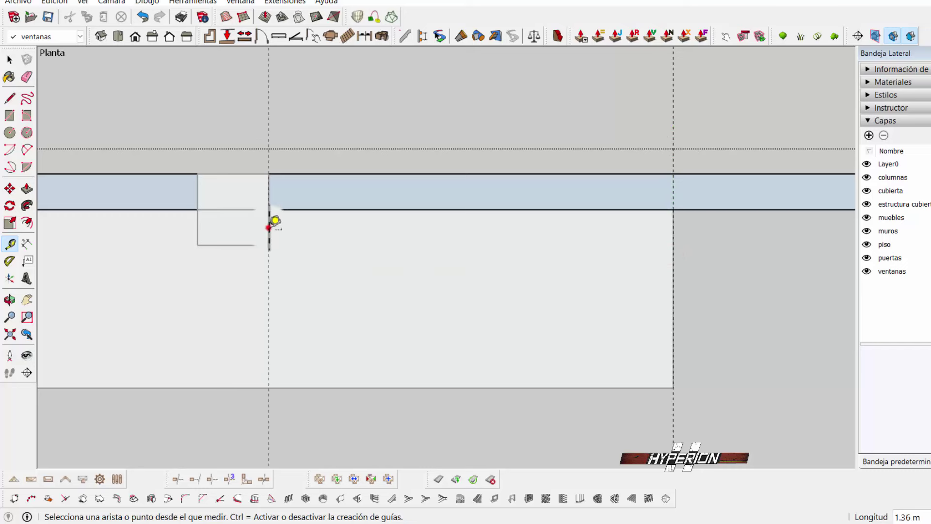
Draw a line between the two guides below the top wall and add a guide at its midpoint.
left_click(5, 98)
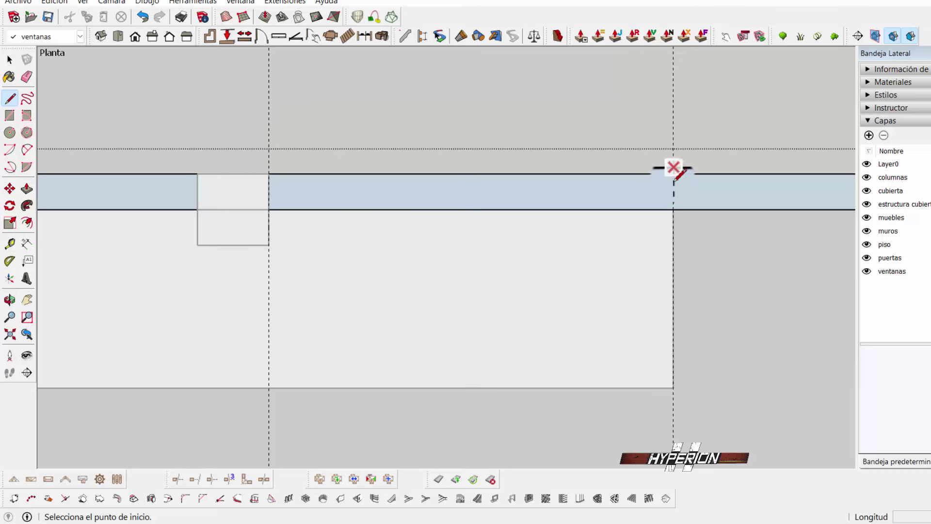
left_click(673, 237)
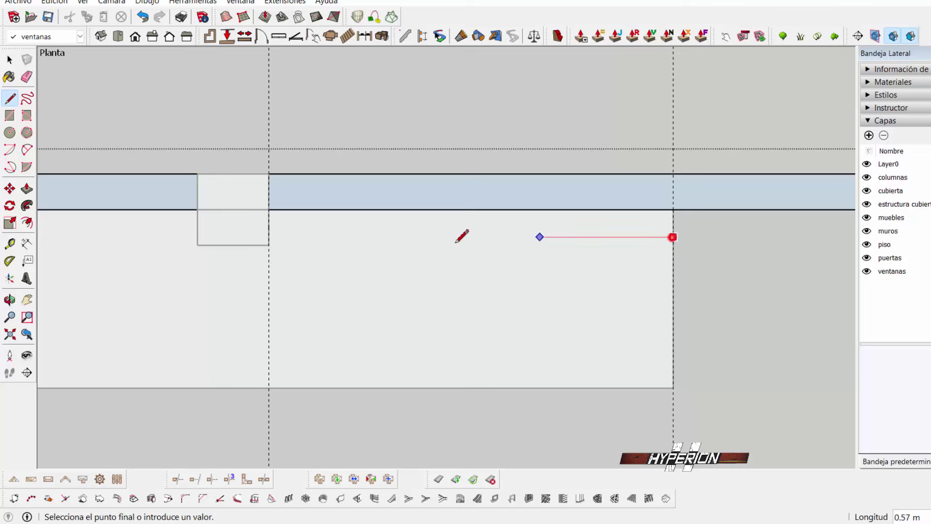
left_click(268, 237)
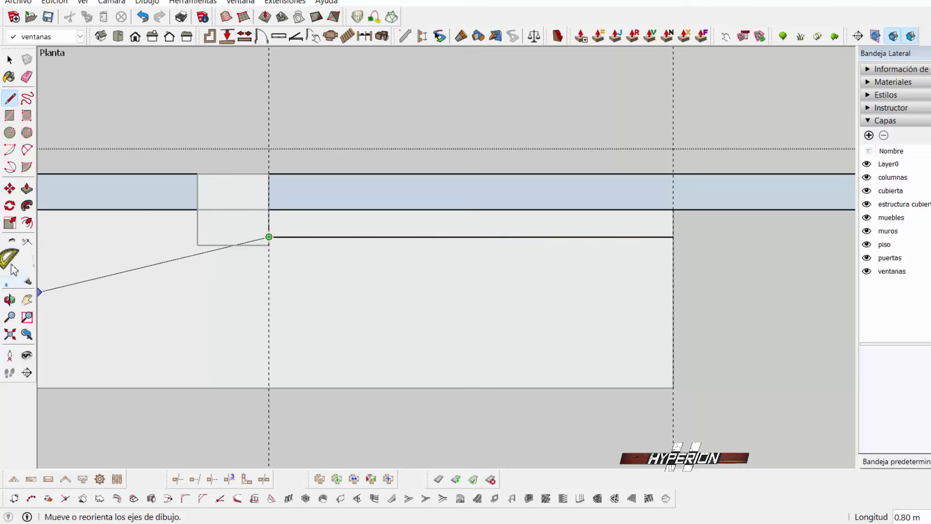
left_click(9, 242)
left_click(269, 286)
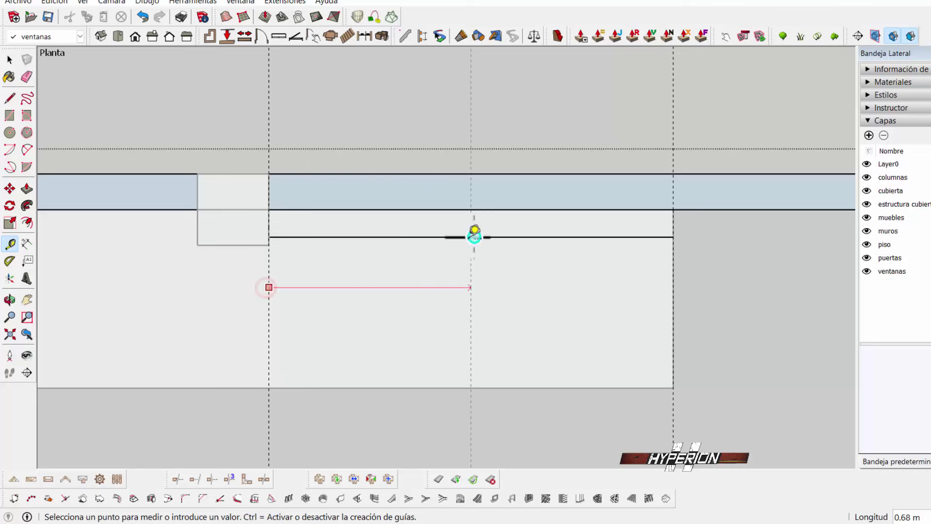
left_click(471, 237)
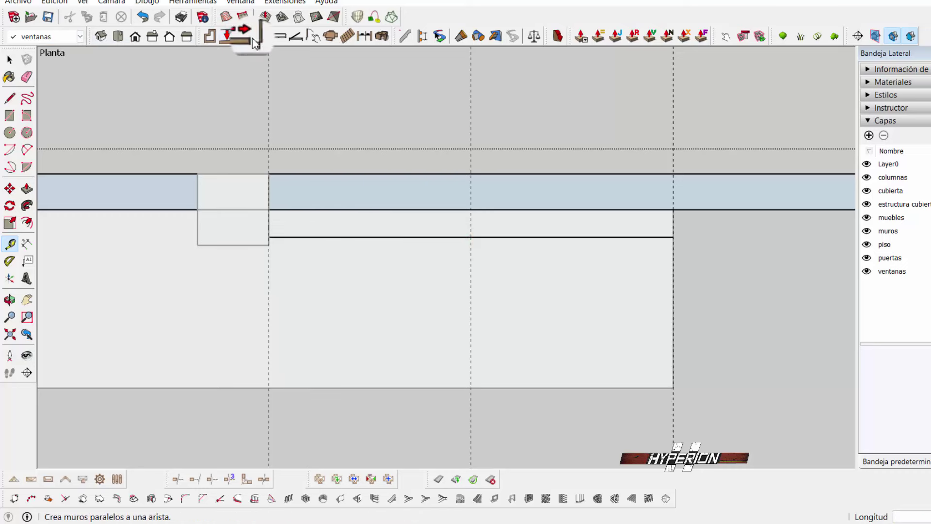
Open the Dibac window settings and select the Longitud value to set a 1.00 m length.
left_click(279, 39)
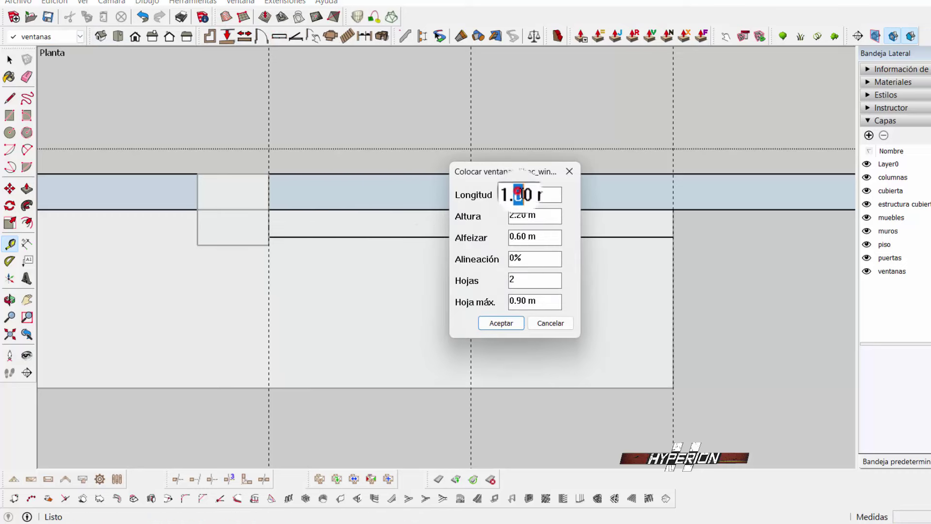
mouse_move(529, 194)
left_mouse_down()
mouse_move(516, 197)
mouse_move(519, 217)
left_mouse_up()
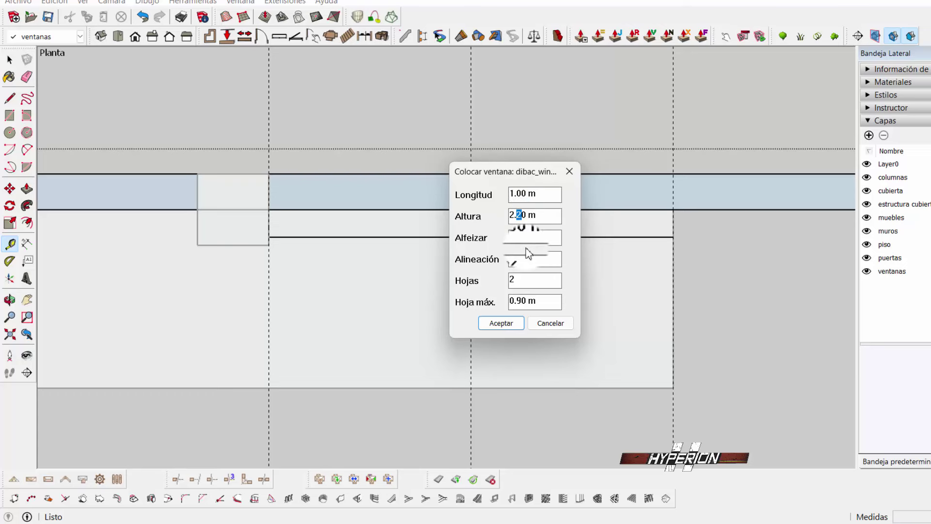
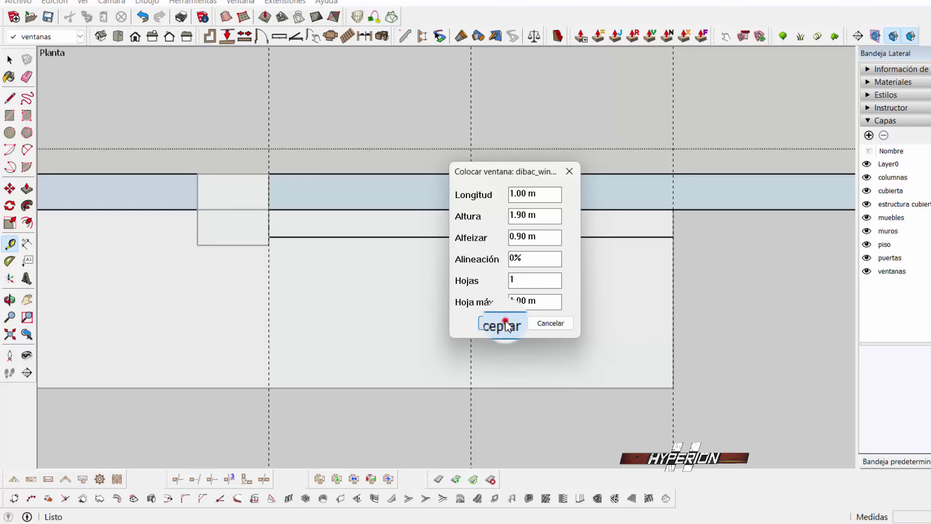
Confirm the 1.00 m × 1.90 m window with 0.90 m sill and insert it in the upper wall.
left_click(506, 324)
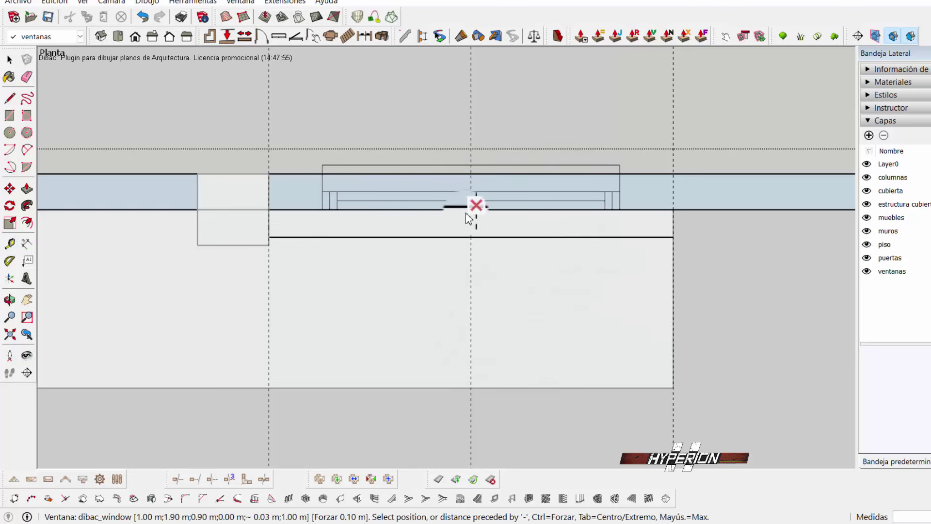
left_click(474, 213)
scroll(474, 213, "down", 4)
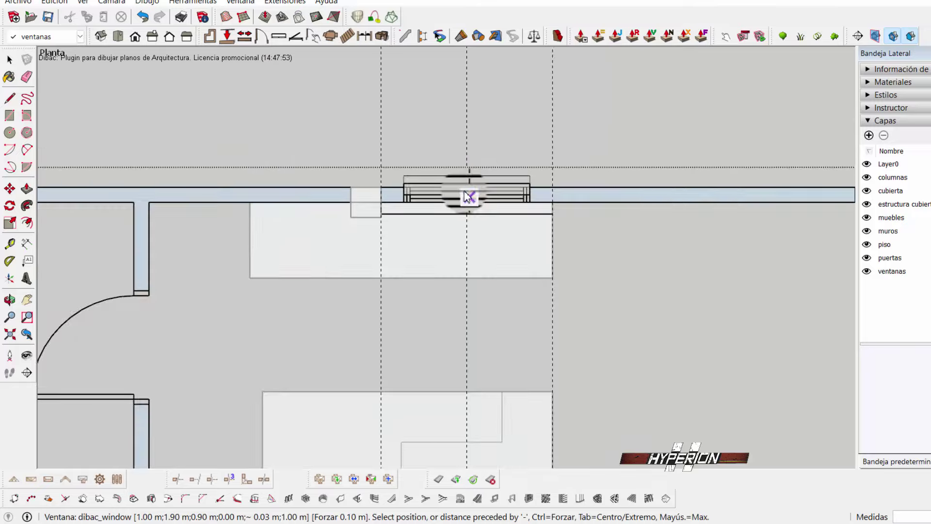
scroll(466, 209, "down", 2)
Finish placing windows, clear the selection and zoom out over the whole plan.
left_click(9, 61)
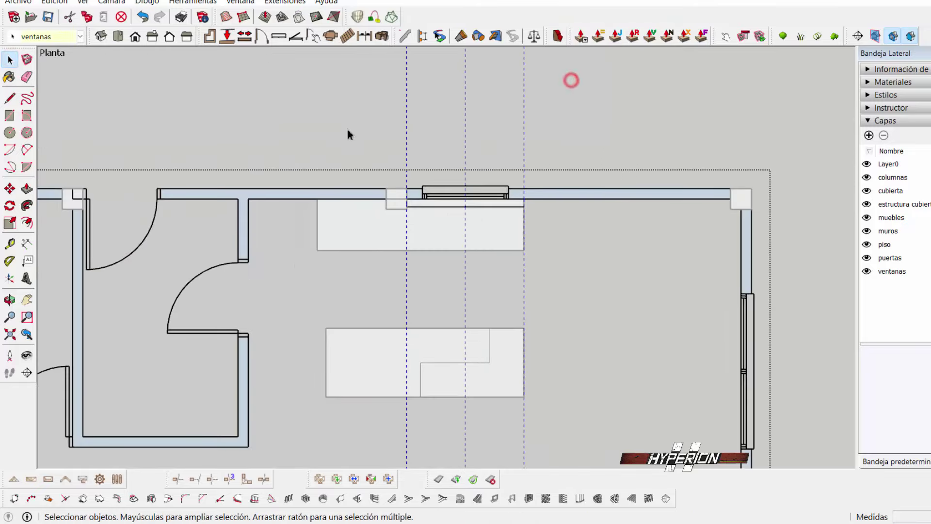
left_click(348, 130)
scroll(471, 117, "down", 2)
scroll(538, 220, "down", 2)
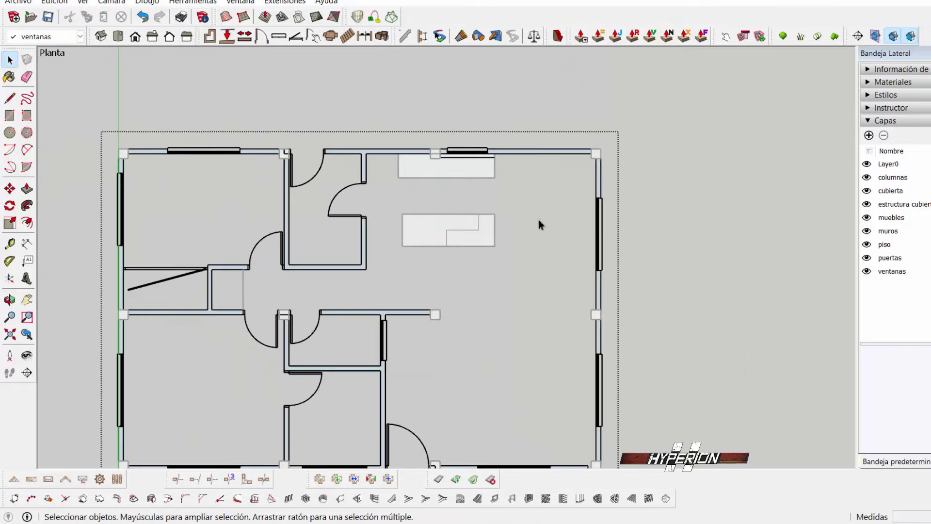
scroll(521, 164, "down", 1)
scroll(521, 164, "down", 3)
scroll(618, 155, "up", 2)
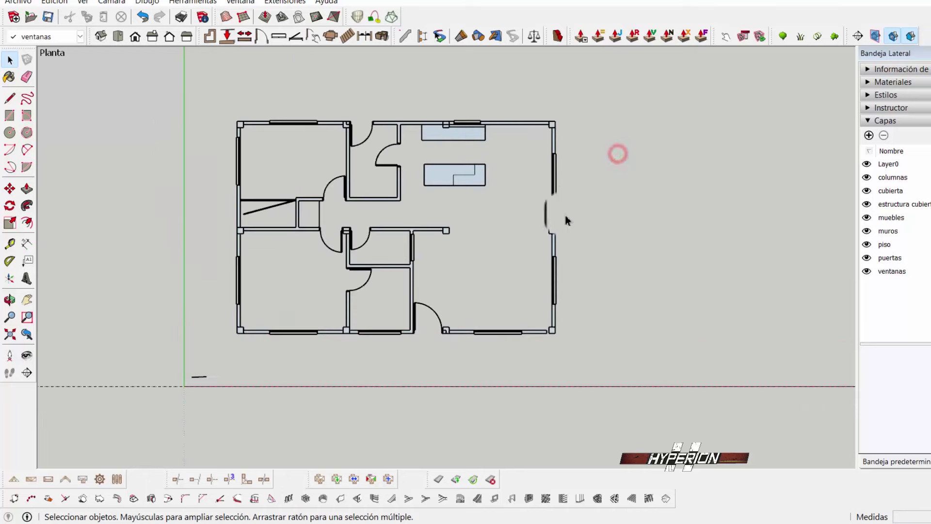
Orbit into a tilted 3D view and select the floor plan's walls group.
mouse_move(617, 154)
middle_mouse_down()
mouse_move(484, 146)
mouse_move(505, 285)
middle_mouse_up()
scroll(533, 286, "up", 4)
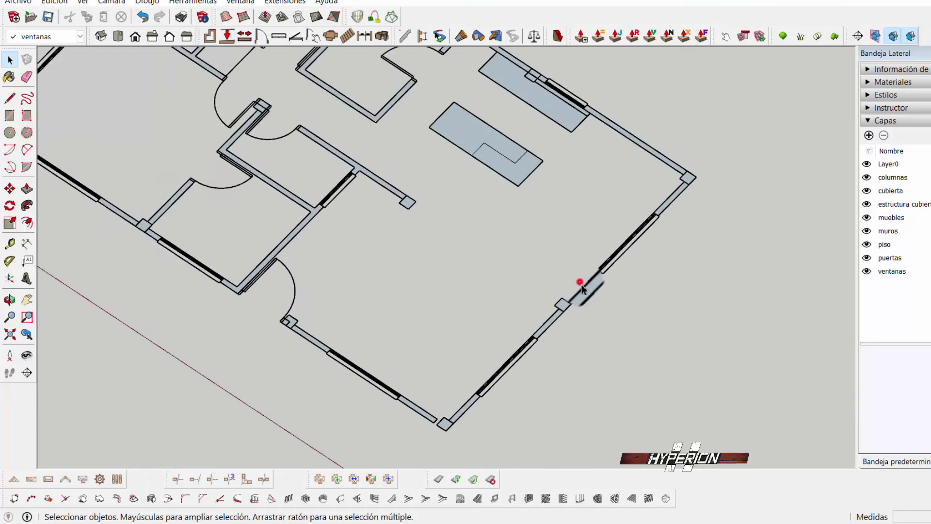
left_click(582, 289)
scroll(582, 289, "down", 4)
middle_click_drag(466, 245, 391, 165)
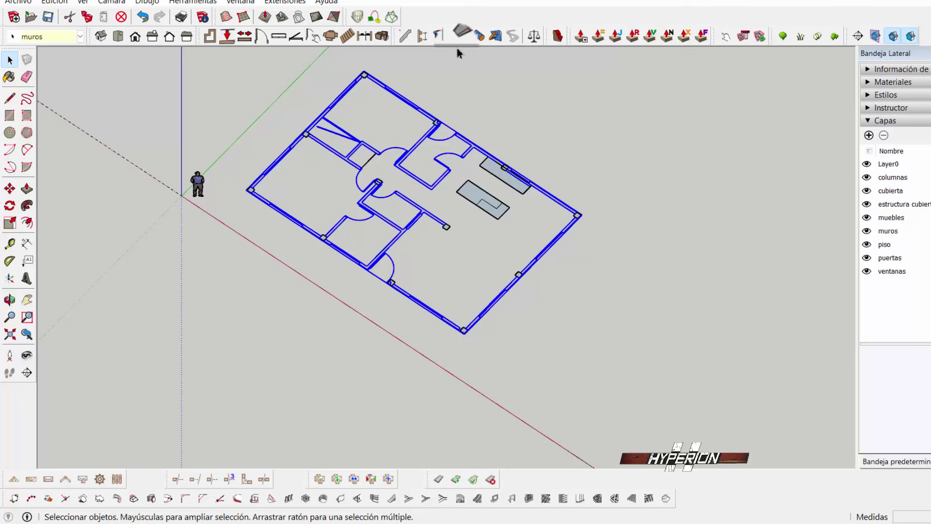
Convert the plan to 3D with 2.80 m walls and Conservar 2D set to Sí.
left_click(388, 39)
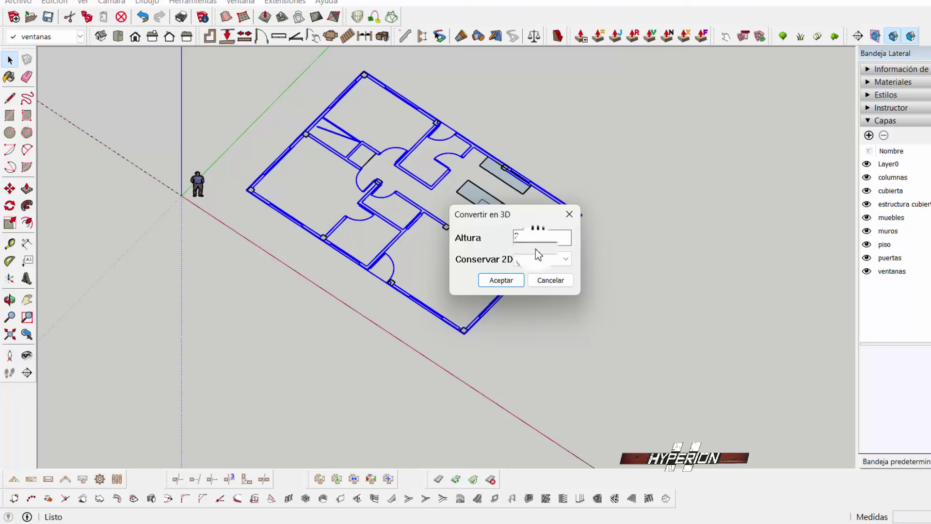
left_click(537, 258)
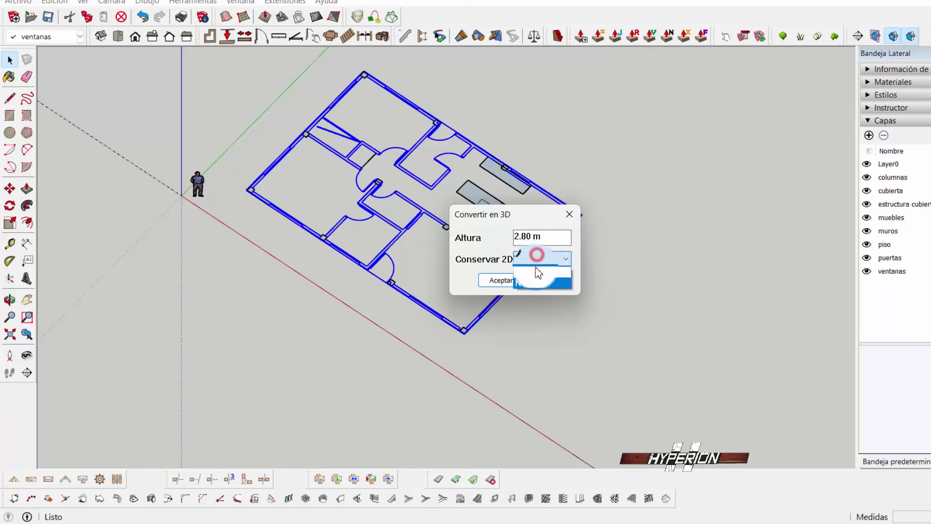
left_click(503, 281)
middle_click_drag(503, 281, 416, 218)
scroll(367, 244, "up", 3)
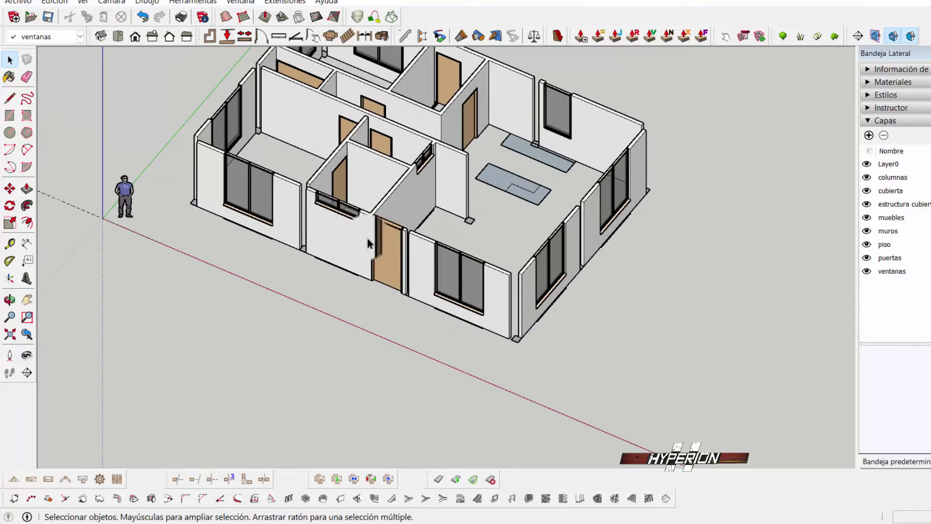
mouse_move(368, 243)
middle_mouse_down()
mouse_move(407, 176)
mouse_move(364, 217)
mouse_move(359, 271)
mouse_move(370, 300)
mouse_move(264, 322)
mouse_move(461, 353)
mouse_move(405, 334)
mouse_move(339, 291)
middle_mouse_up()
Inside the column group, push the column base face up to 2.80 m.
scroll(415, 199, "up", 2)
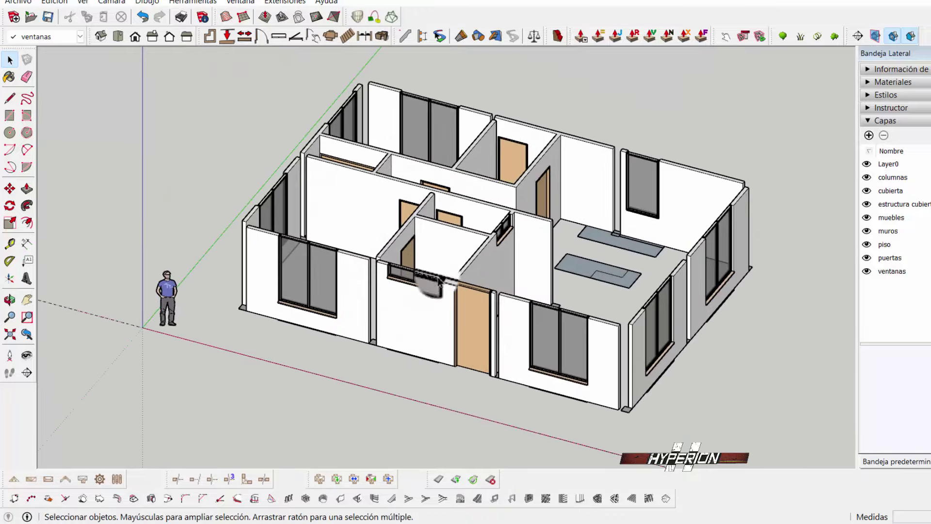
scroll(426, 296, "up", 2)
scroll(370, 348, "up", 3)
scroll(404, 349, "up", 3)
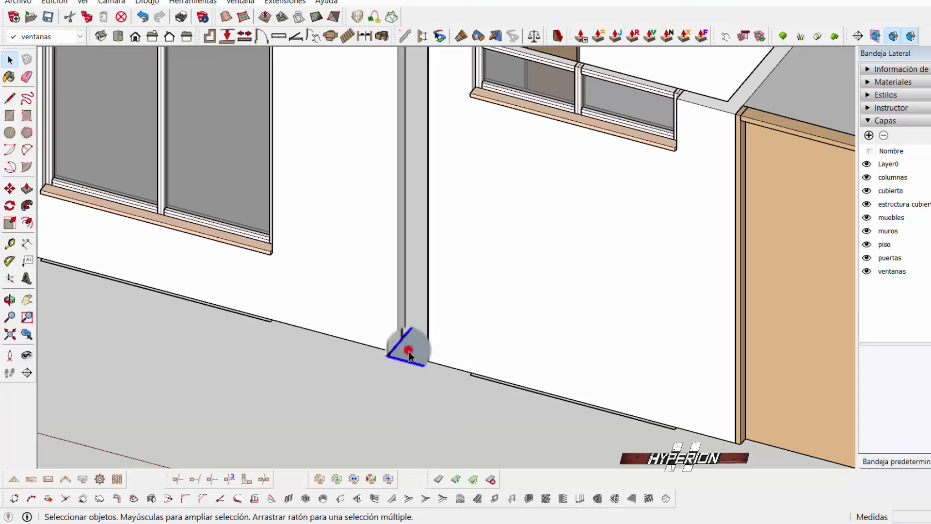
double_click(409, 356)
left_click(27, 188)
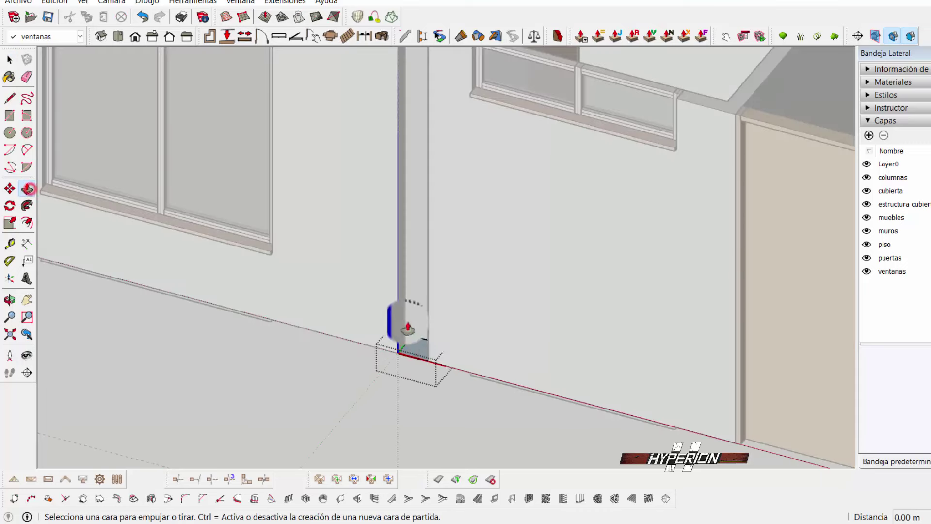
scroll(415, 350, "down", 3)
scroll(422, 333, "up", 1)
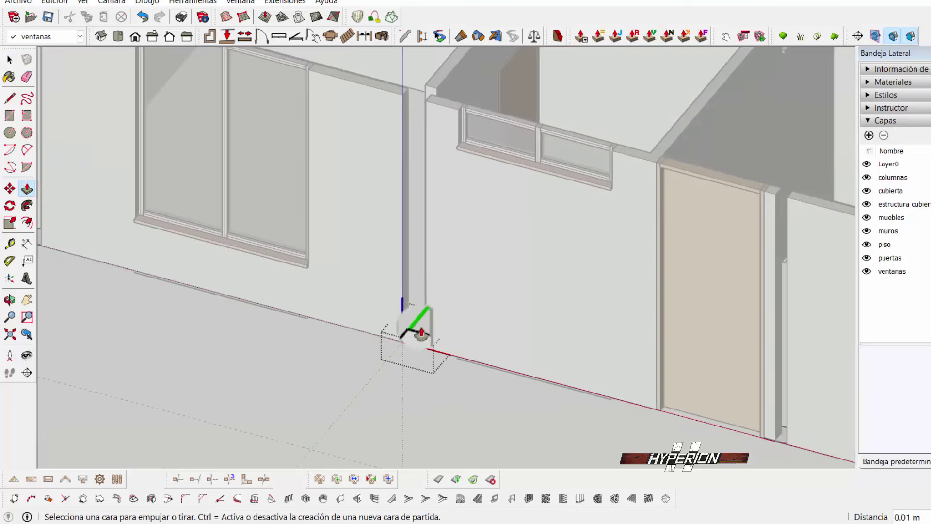
left_click_drag(424, 339, 432, 104)
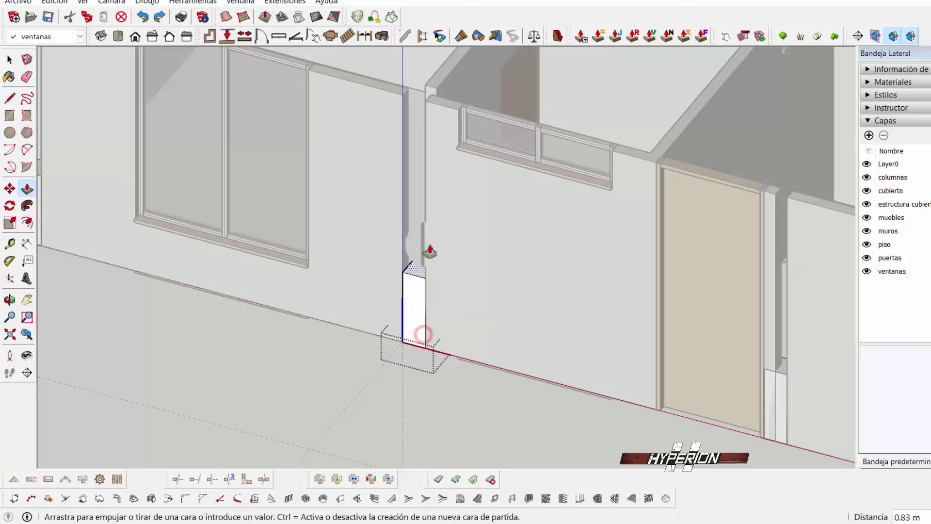
left_click(431, 103)
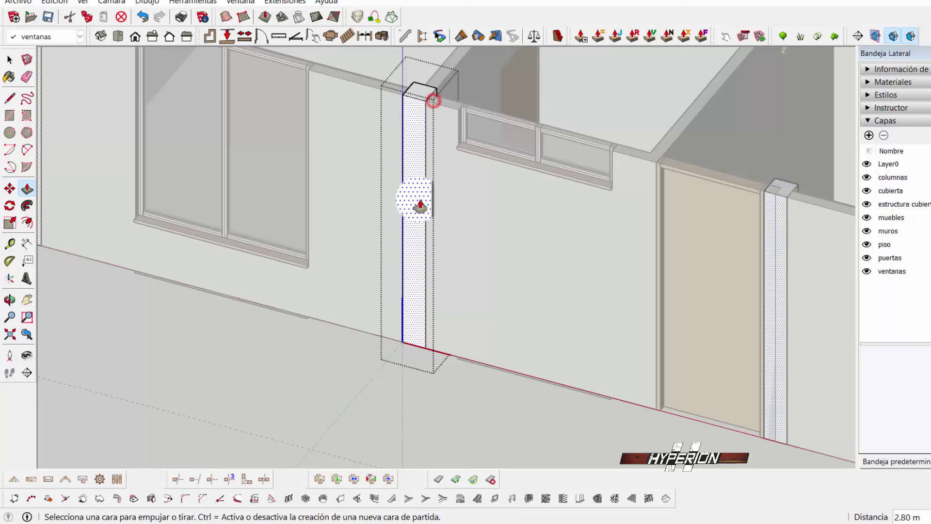
scroll(415, 207, "down", 3)
Exit the column group and select the wall and frame piece beside the door.
left_click(9, 60)
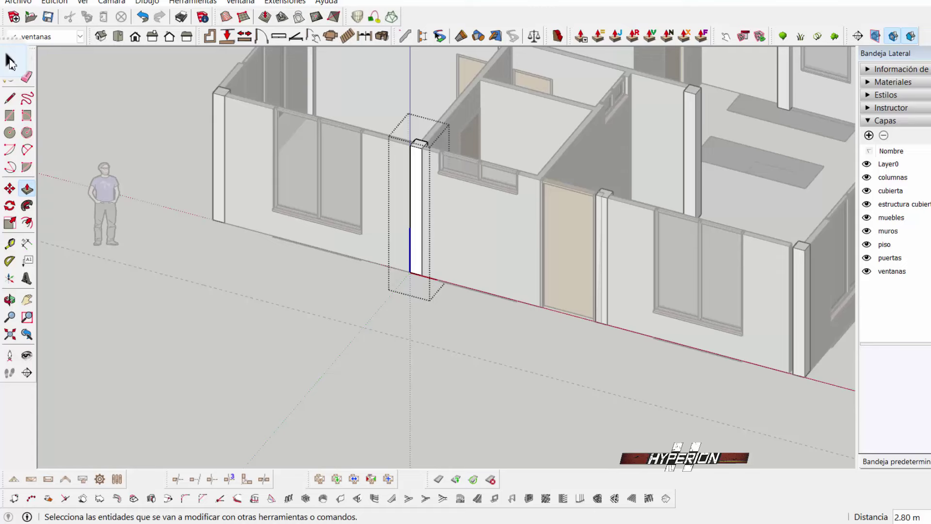
left_click(421, 381)
scroll(622, 218, "up", 5)
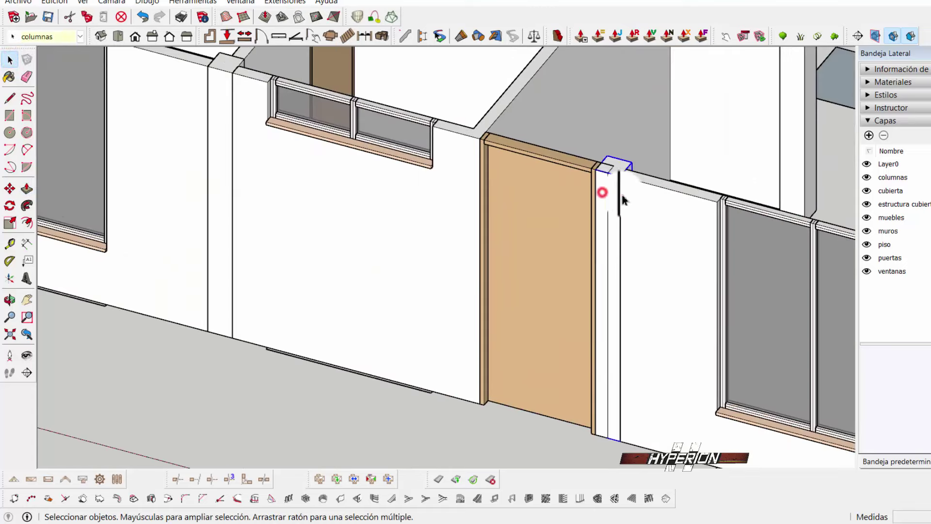
left_click(648, 197)
scroll(569, 145, "down", 2)
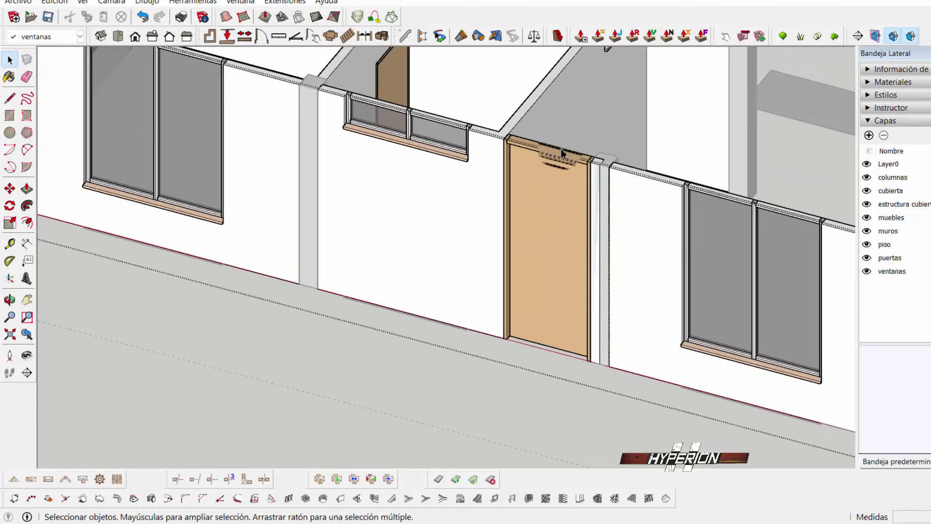
left_click(605, 364)
mouse_move(615, 383)
middle_mouse_down()
mouse_move(671, 370)
mouse_move(639, 276)
middle_mouse_up()
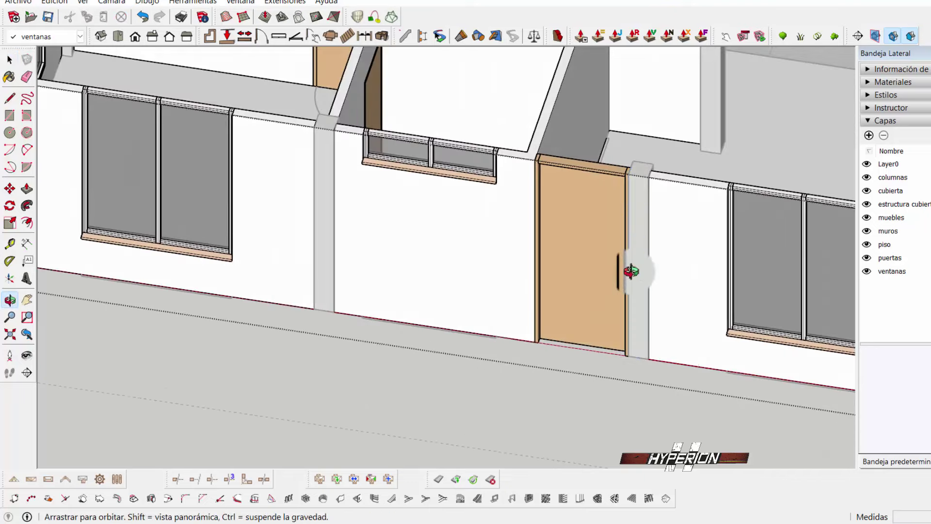
scroll(640, 291, "down", 3)
scroll(631, 307, "down", 3)
scroll(485, 310, "up", 3)
scroll(485, 311, "down", 3)
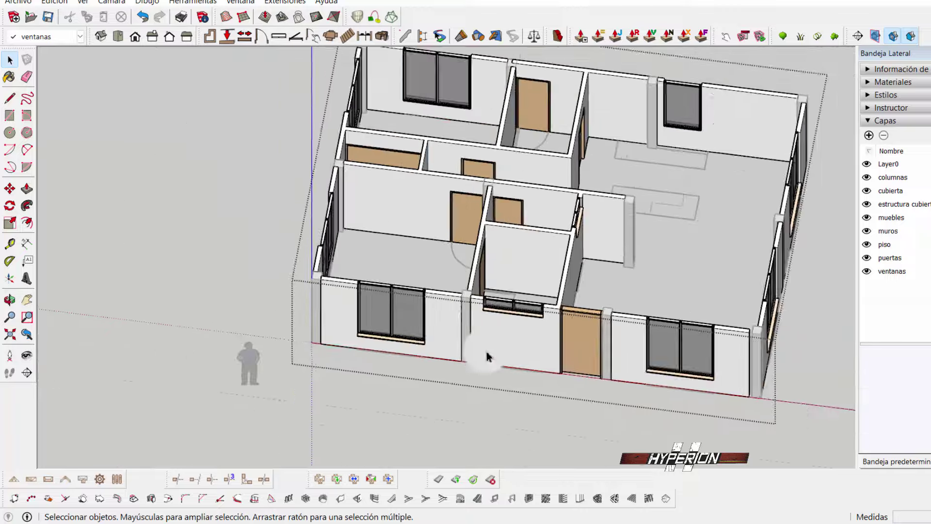
mouse_move(490, 354)
middle_mouse_down()
mouse_move(333, 229)
mouse_move(323, 208)
mouse_move(363, 185)
mouse_move(634, 193)
mouse_move(713, 208)
mouse_move(728, 187)
mouse_move(761, 172)
mouse_move(649, 208)
mouse_move(378, 257)
mouse_move(315, 245)
middle_mouse_up()
scroll(493, 266, "up", 3)
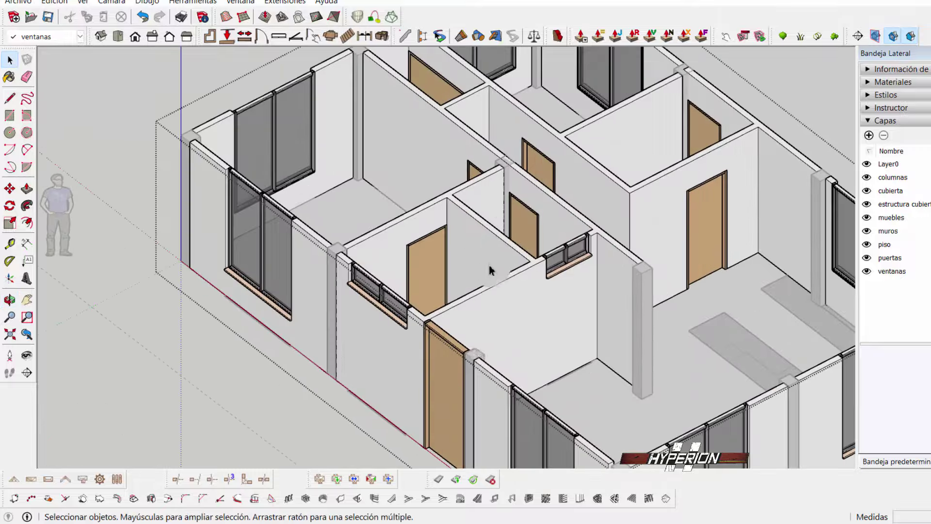
scroll(492, 266, "down", 3)
mouse_move(492, 266)
middle_mouse_down()
mouse_move(482, 327)
mouse_move(551, 358)
middle_mouse_up()
scroll(551, 358, "up", 3)
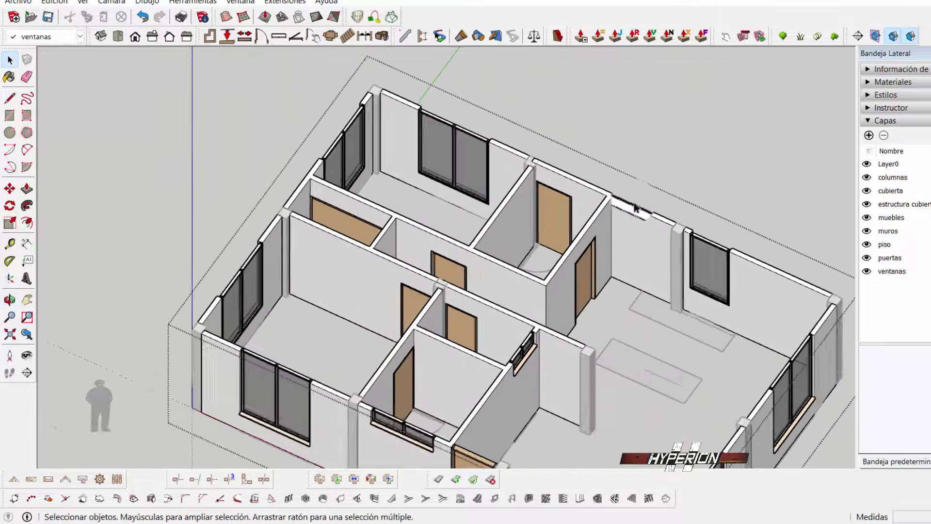
scroll(555, 264, "up", 3)
middle_click_drag(554, 263, 513, 257)
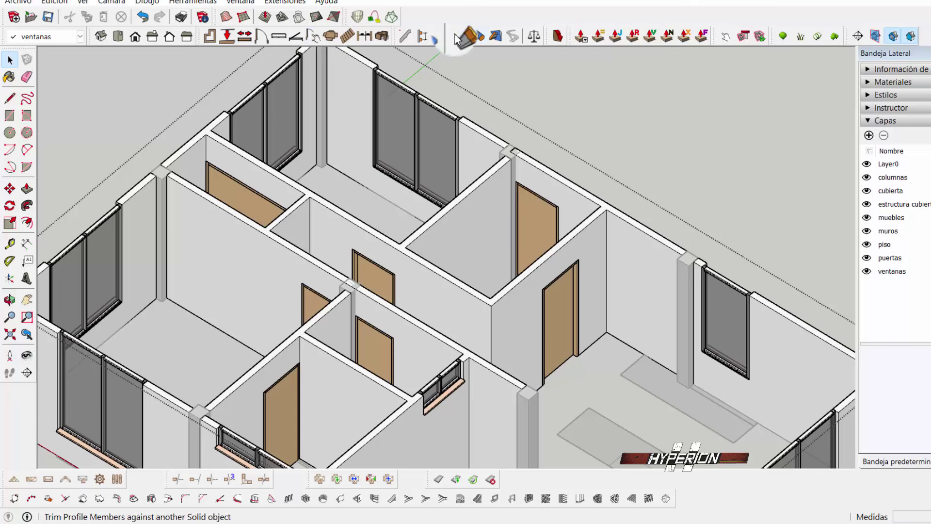
Toggle on the Componentes dinámicos toolbar under Ver > Barras de herramientas and close the dialog.
left_click(66, 6)
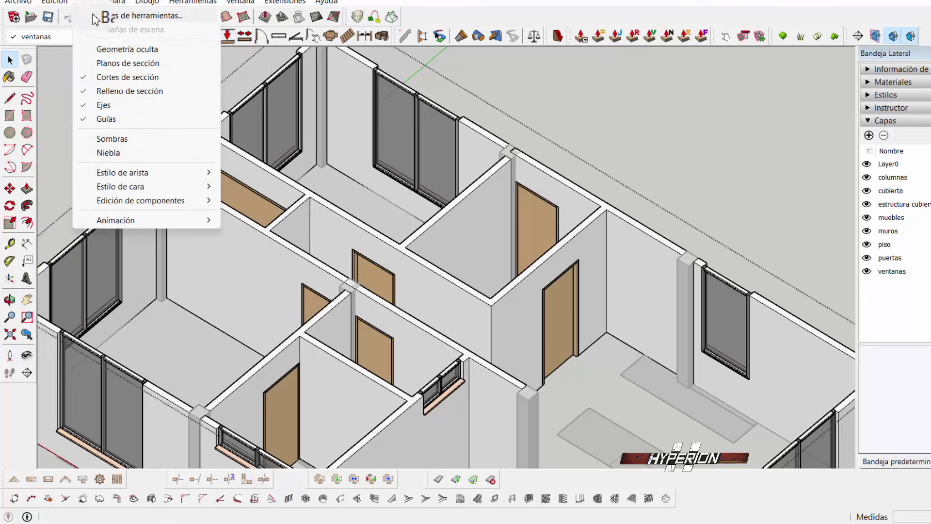
left_click(114, 15)
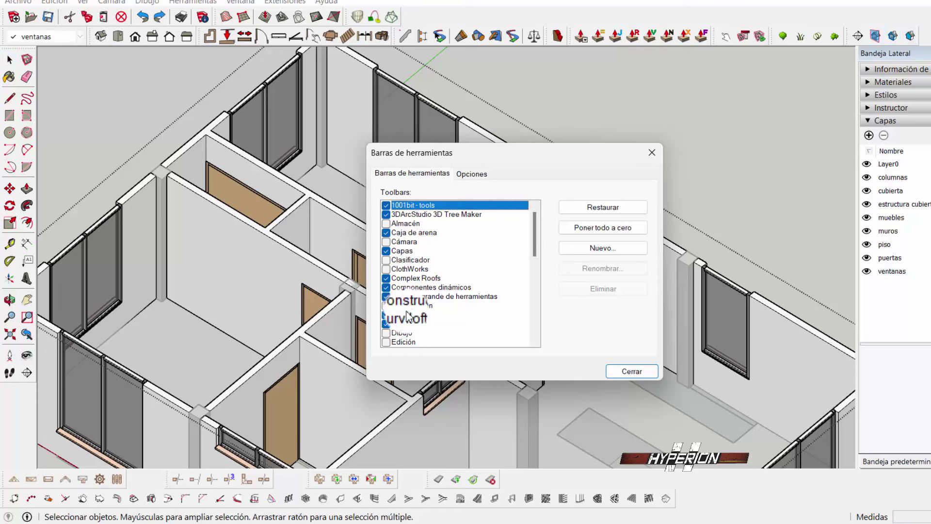
scroll(408, 315, "down", 1)
left_click(391, 262)
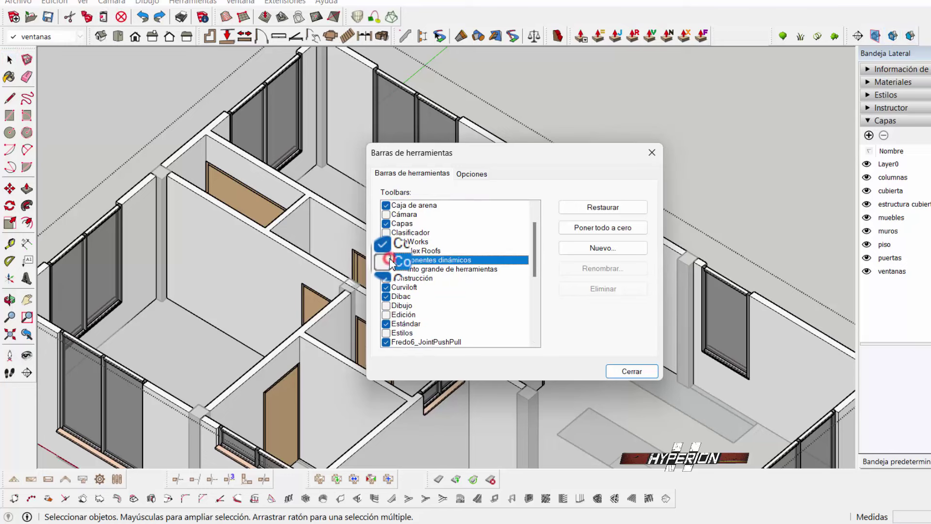
left_click(651, 153)
Use the dynamic component interact tool to swing several doors open.
left_click(724, 36)
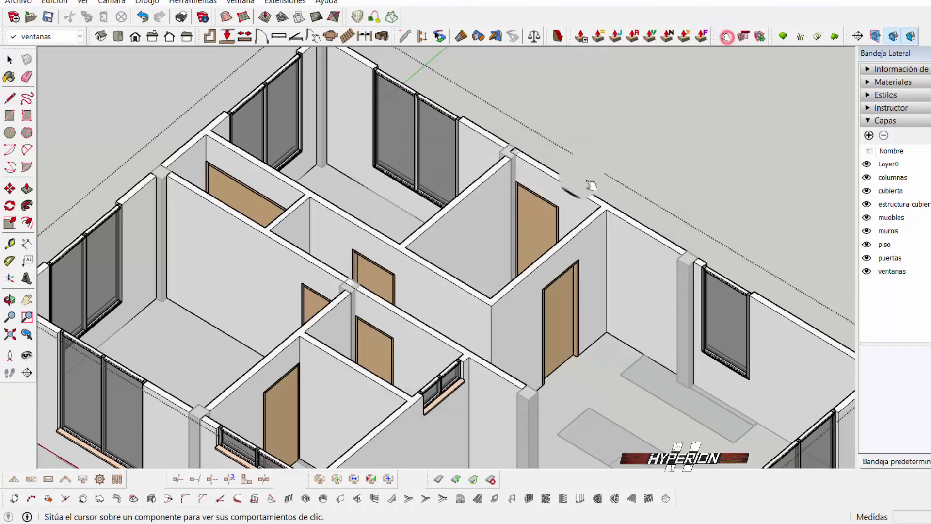
left_click(543, 224)
middle_click_drag(567, 186, 426, 332)
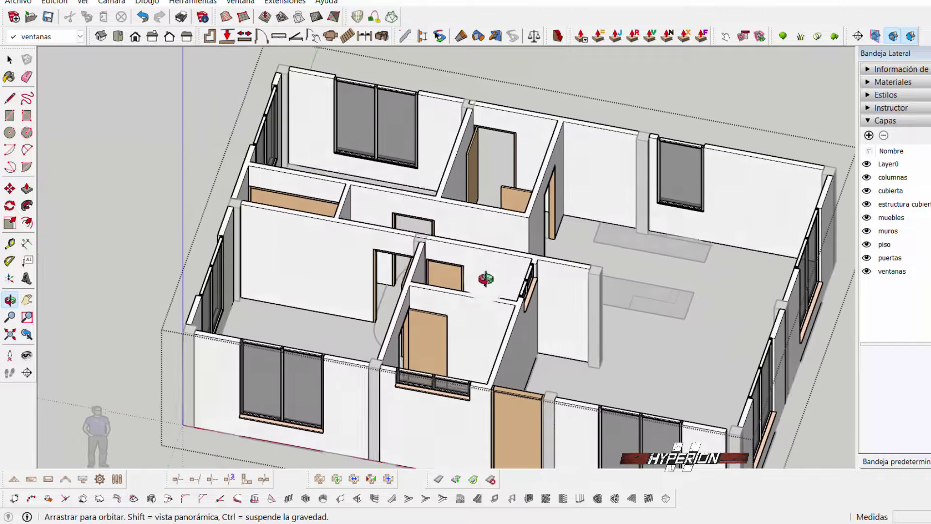
left_click(458, 277)
mouse_move(462, 266)
middle_mouse_down()
mouse_move(543, 380)
mouse_move(266, 277)
middle_mouse_up()
left_click(544, 380)
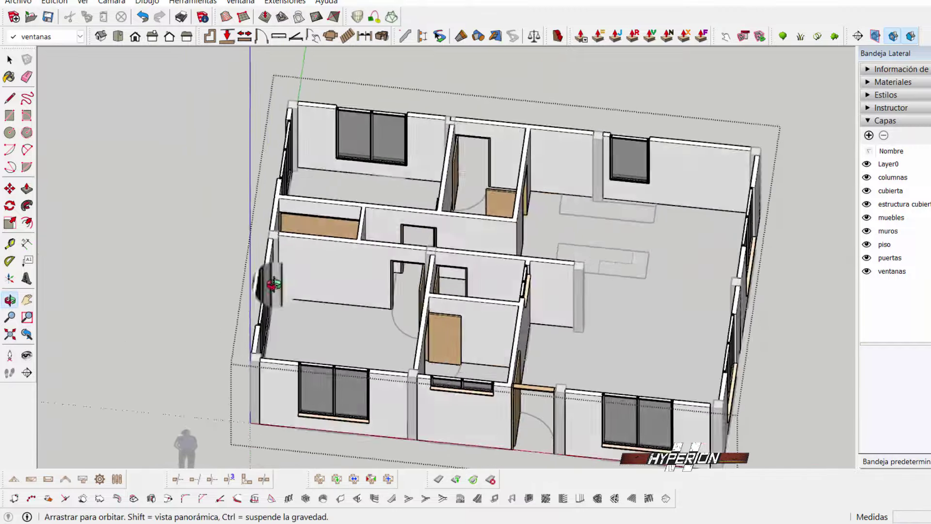
scroll(203, 257, "up", 5)
mouse_move(208, 262)
middle_mouse_down()
mouse_move(202, 257)
mouse_move(485, 185)
middle_mouse_up()
left_click(485, 183)
Return to Select, orbit out to view the whole house, and open the Cámara options.
scroll(534, 209, "up", 3)
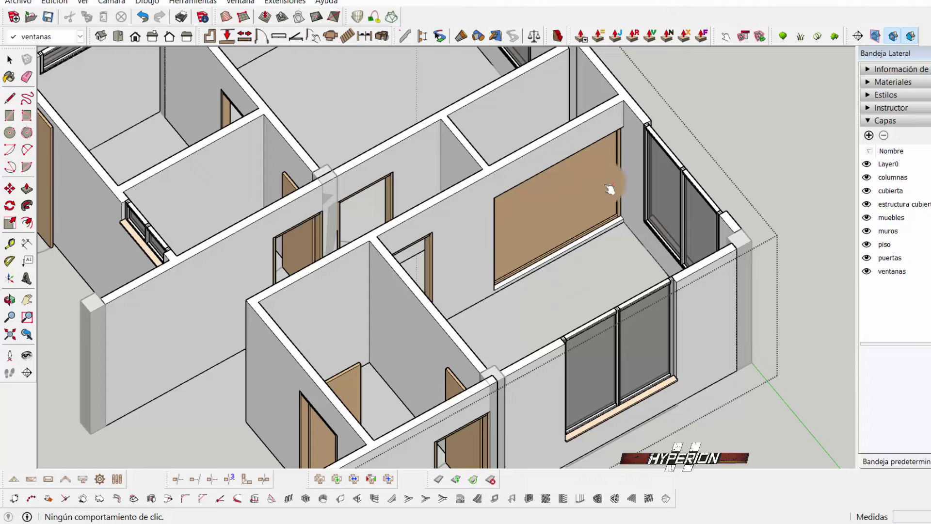
scroll(551, 257, "down", 5)
middle_click_drag(550, 257, 612, 295)
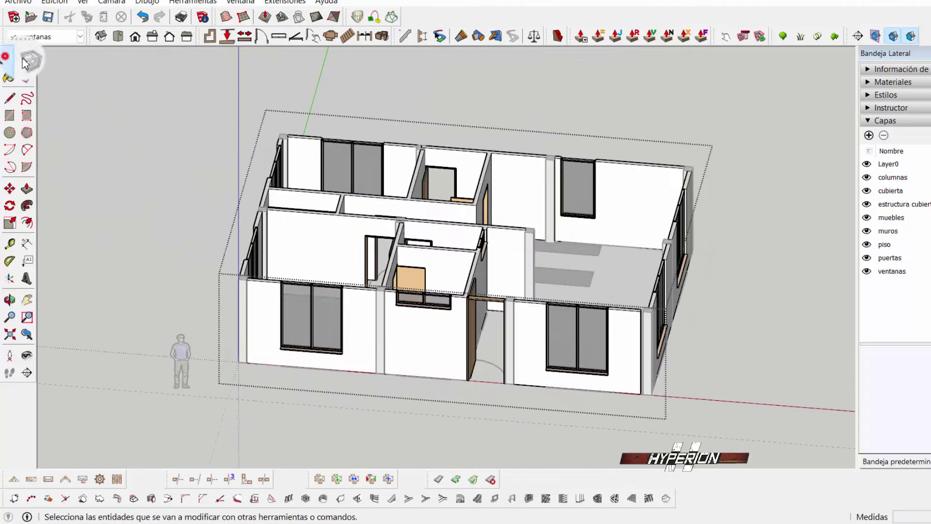
left_click(10, 59)
mouse_move(551, 131)
middle_mouse_down()
mouse_move(604, 259)
mouse_move(714, 228)
mouse_move(715, 210)
middle_mouse_up()
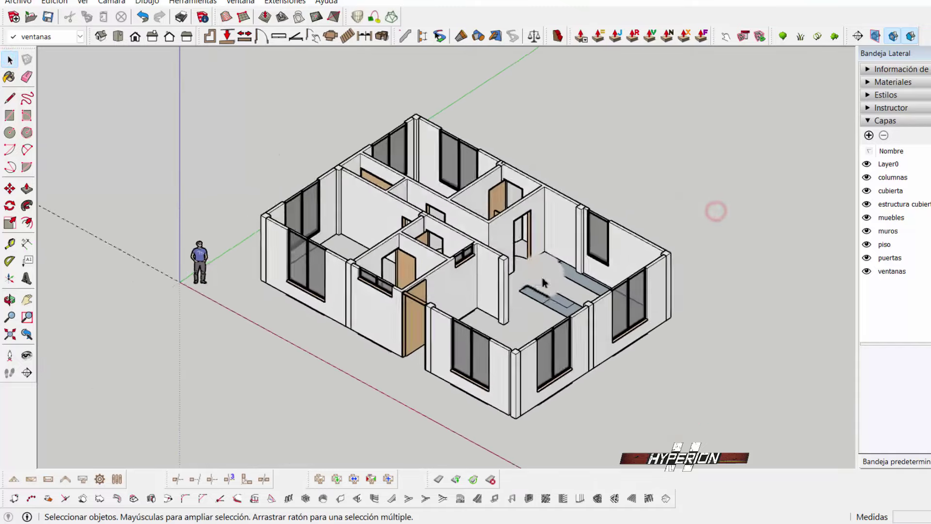
scroll(587, 244, "up", 3)
scroll(587, 244, "up", 3)
scroll(587, 244, "down", 3)
scroll(586, 244, "down", 2)
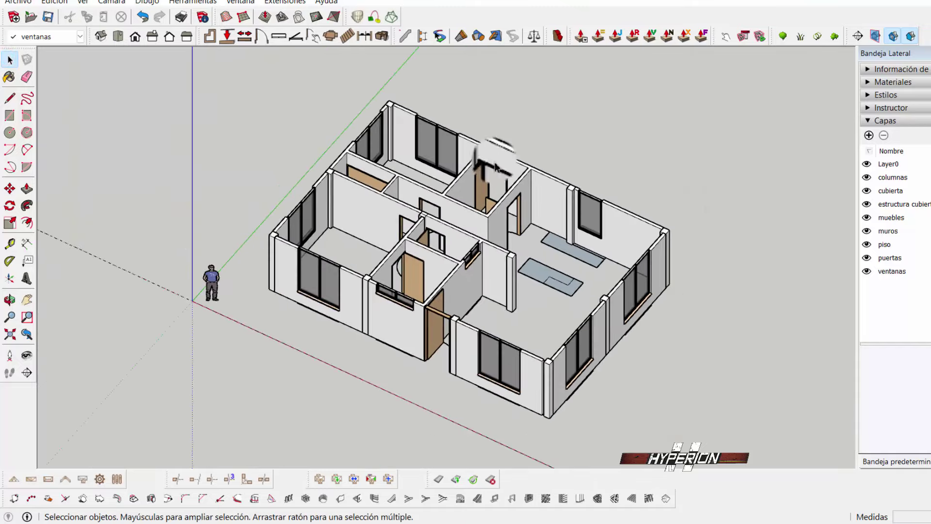
left_click(125, 7)
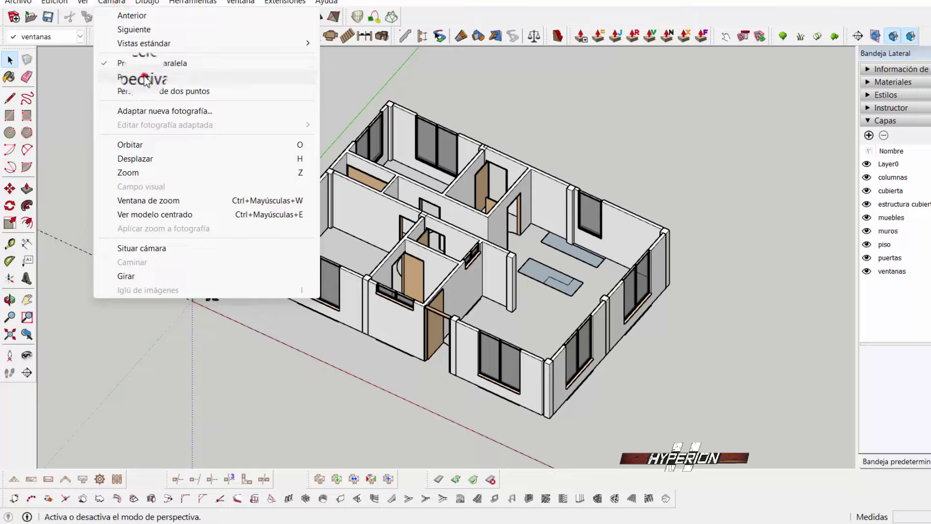
Switch the camera to Perspectiva, zoom onto a wall corner and enter the wall group.
left_click(125, 62)
mouse_move(146, 76)
middle_mouse_down()
mouse_move(470, 297)
mouse_move(482, 294)
mouse_move(343, 276)
mouse_move(659, 312)
mouse_move(652, 274)
middle_mouse_up()
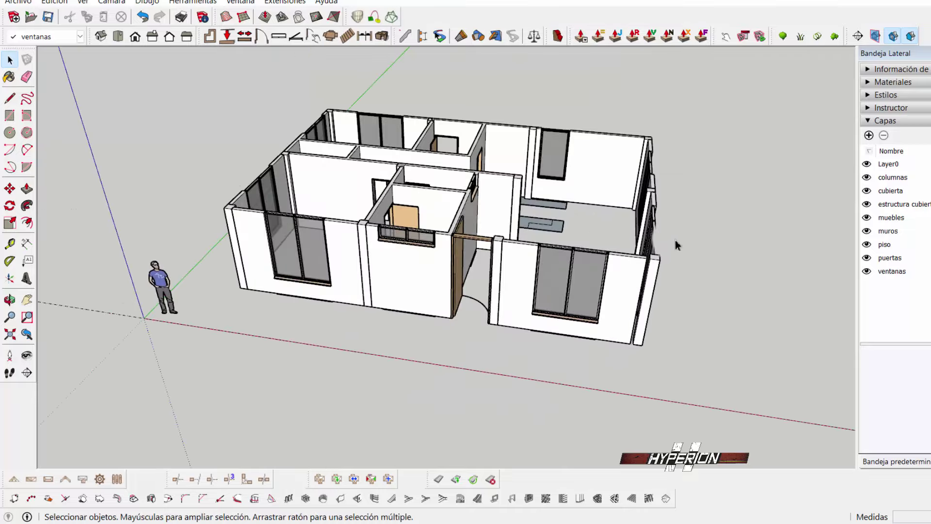
middle_click_drag(678, 245, 642, 316)
scroll(642, 310, "up", 3)
scroll(634, 266, "up", 3)
scroll(543, 266, "up", 3)
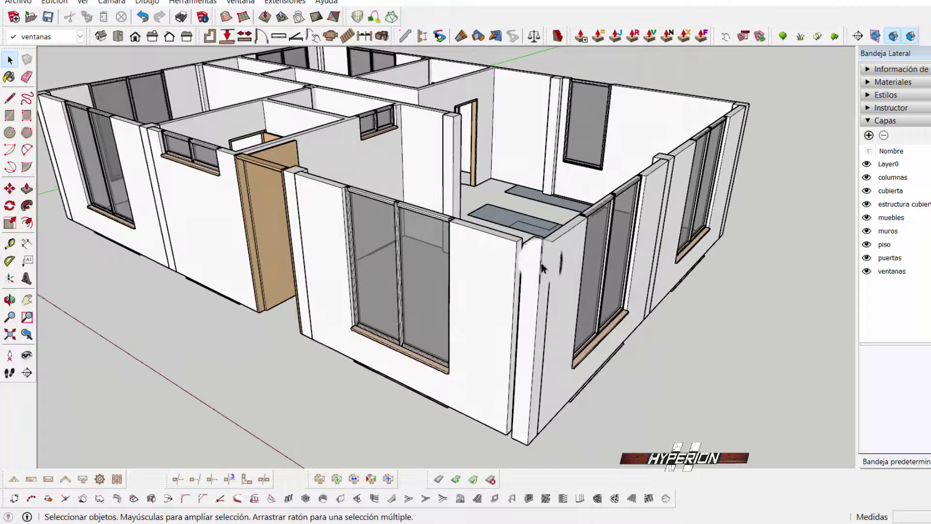
scroll(528, 259, "up", 3)
double_click(506, 246)
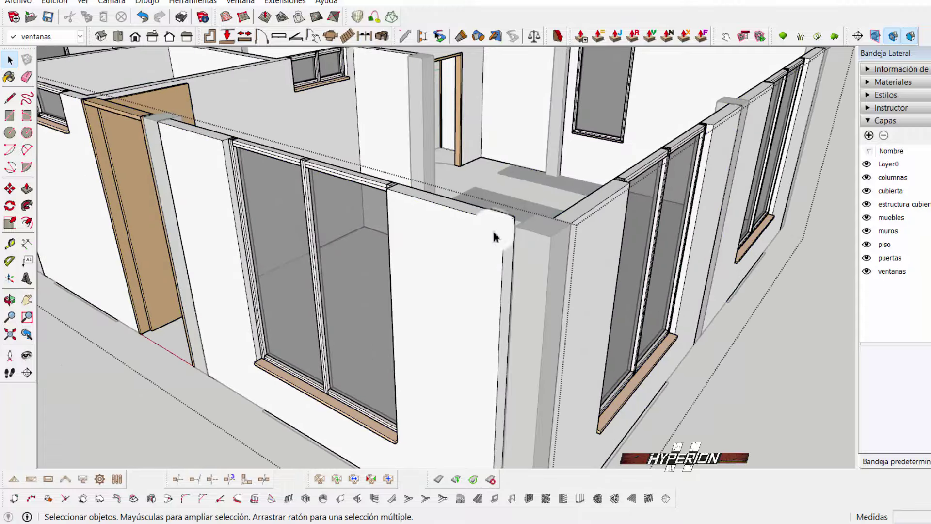
With Push/Pull active, orbit and zoom onto the column top at the interior wall junction.
left_click(27, 188)
scroll(525, 278, "up", 2)
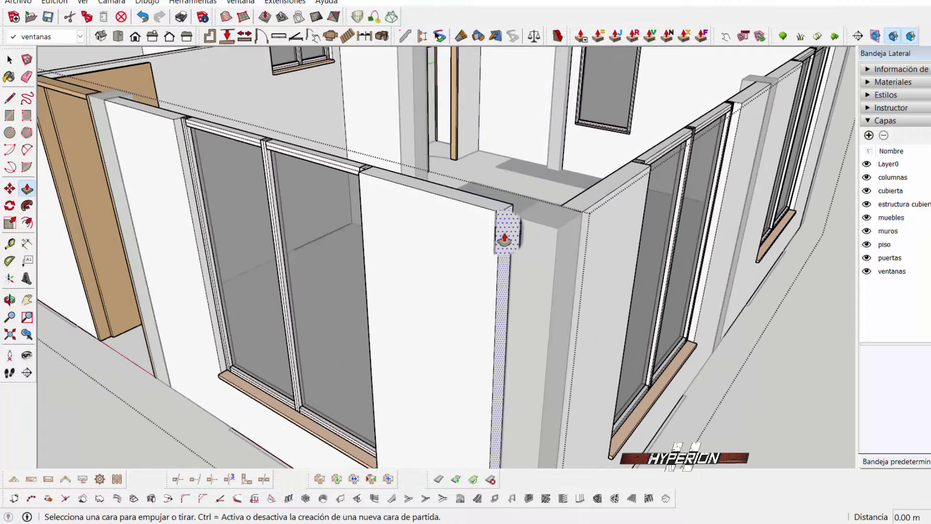
mouse_move(513, 212)
middle_mouse_down()
mouse_move(428, 267)
mouse_move(373, 267)
mouse_move(389, 285)
mouse_move(291, 284)
mouse_move(264, 303)
mouse_move(268, 312)
mouse_move(482, 291)
mouse_move(455, 353)
middle_mouse_up()
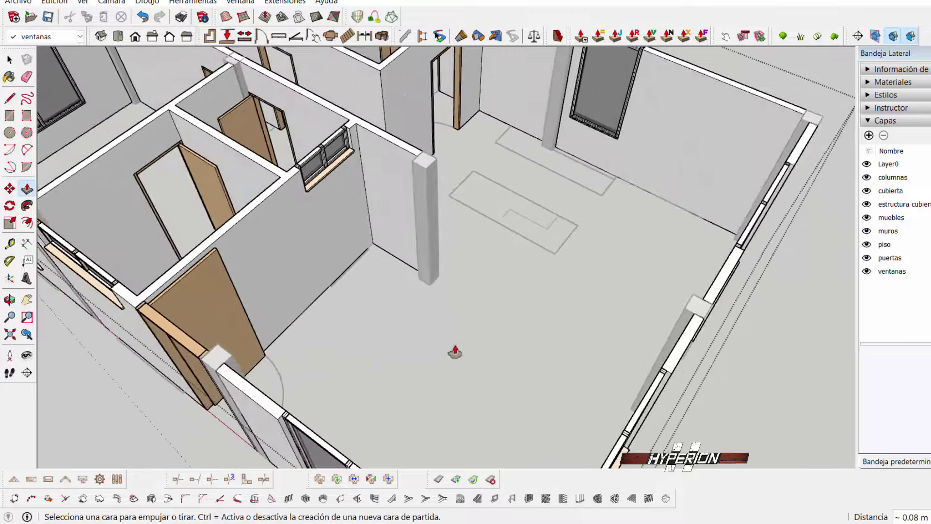
scroll(571, 94, "down", 3)
scroll(572, 94, "up", 2)
scroll(312, 201, "up", 2)
scroll(202, 189, "up", 2)
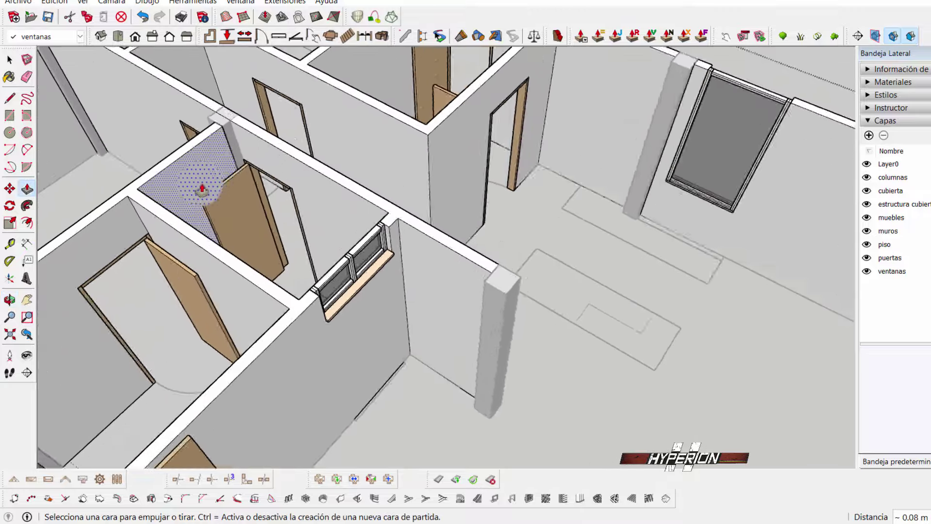
mouse_move(202, 189)
middle_mouse_down()
mouse_move(307, 149)
mouse_move(484, 150)
mouse_move(377, 194)
middle_mouse_up()
scroll(353, 197, "up", 3)
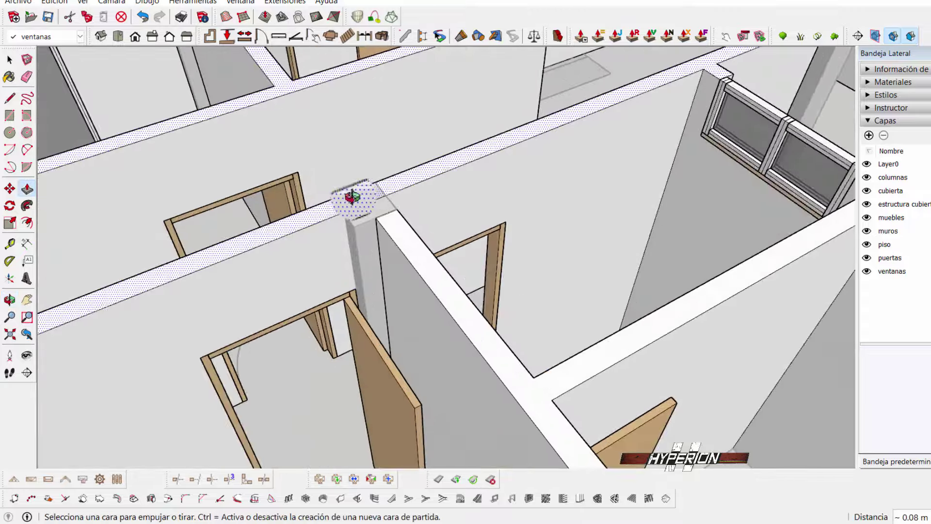
scroll(352, 196, "up", 2)
scroll(353, 196, "up", 2)
Make muros the current layer and draw a line splitting the wall top over the column.
left_click(11, 60)
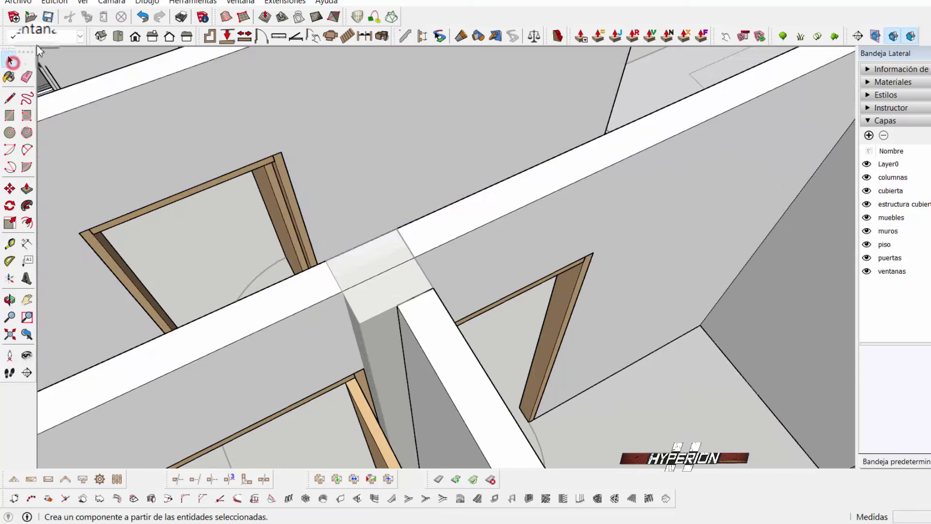
left_click(41, 36)
left_click(19, 101)
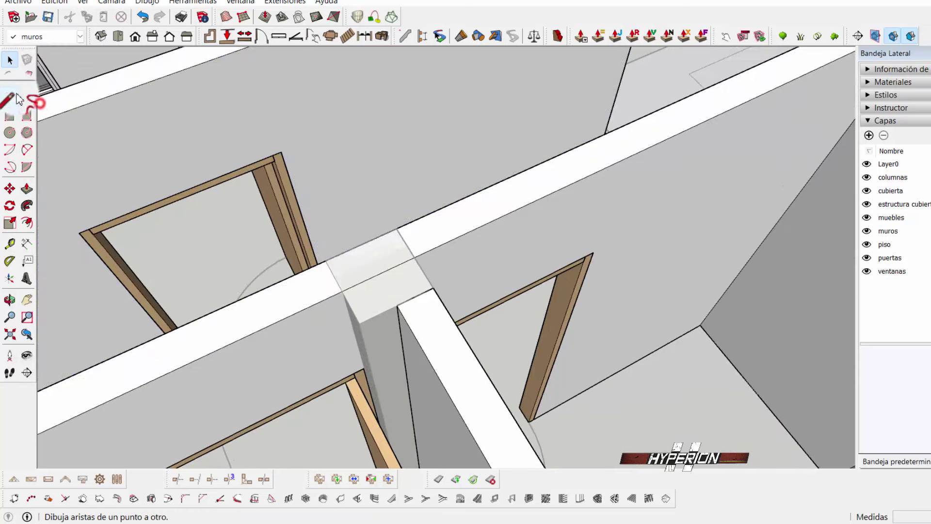
scroll(427, 231, "up", 2)
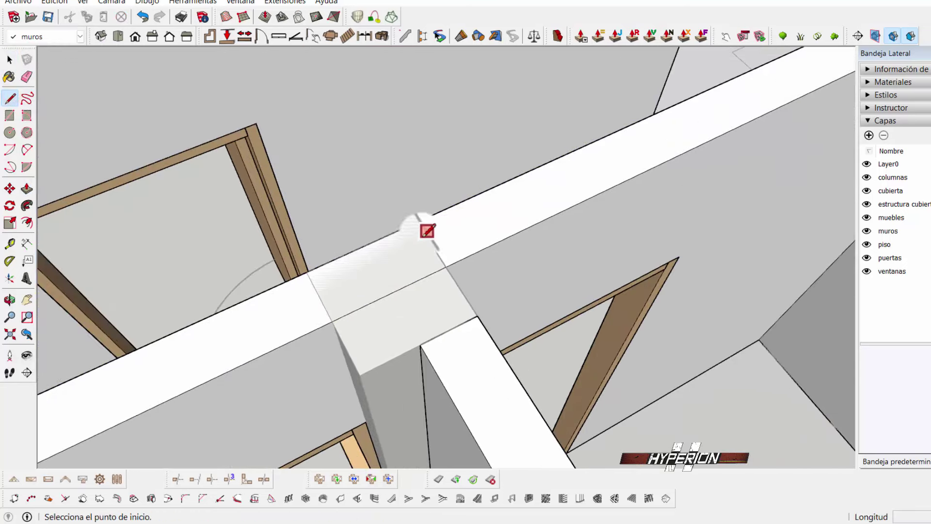
left_click(449, 266)
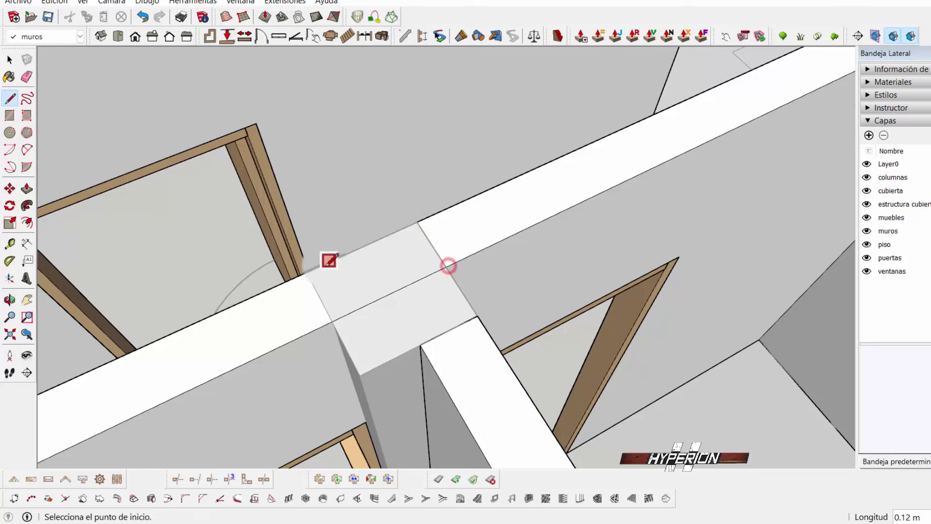
left_click(329, 319)
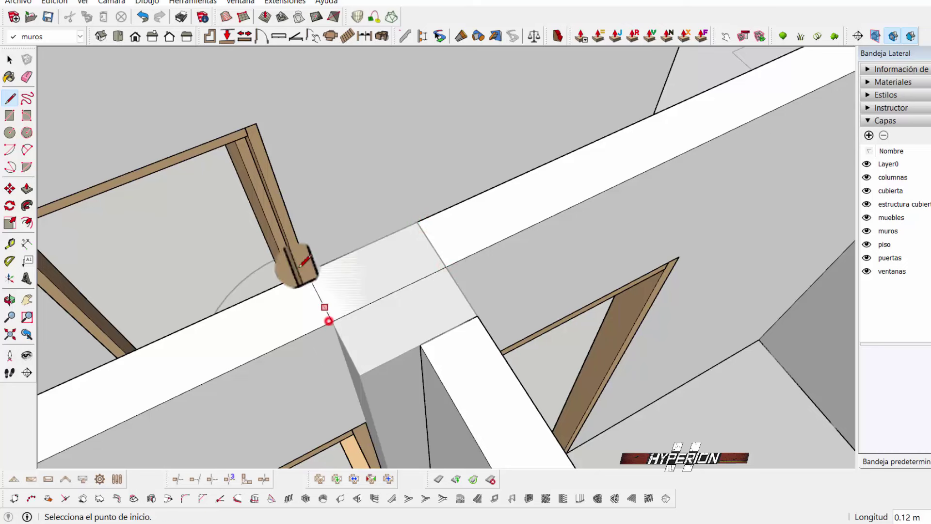
Push the square over the column down 2.80 m and inspect the result.
left_click(26, 188)
scroll(297, 208, "down", 5)
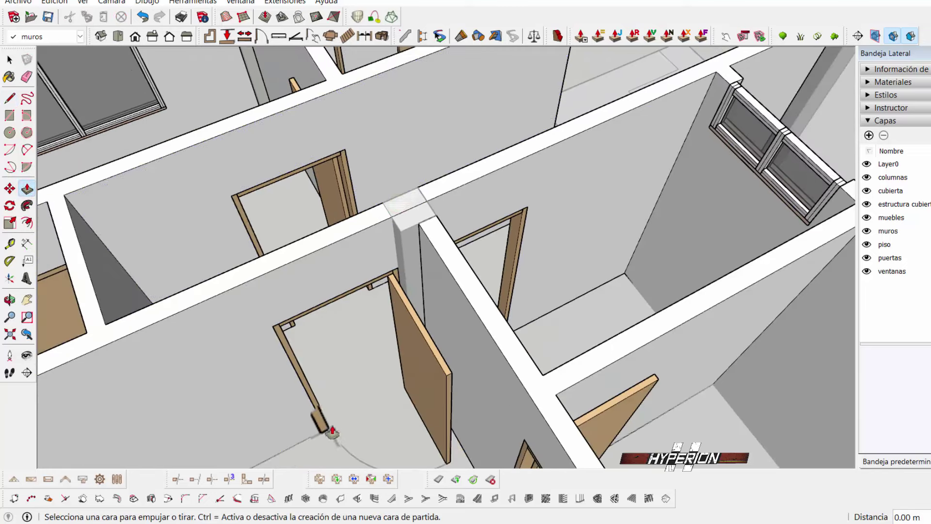
left_click(405, 204)
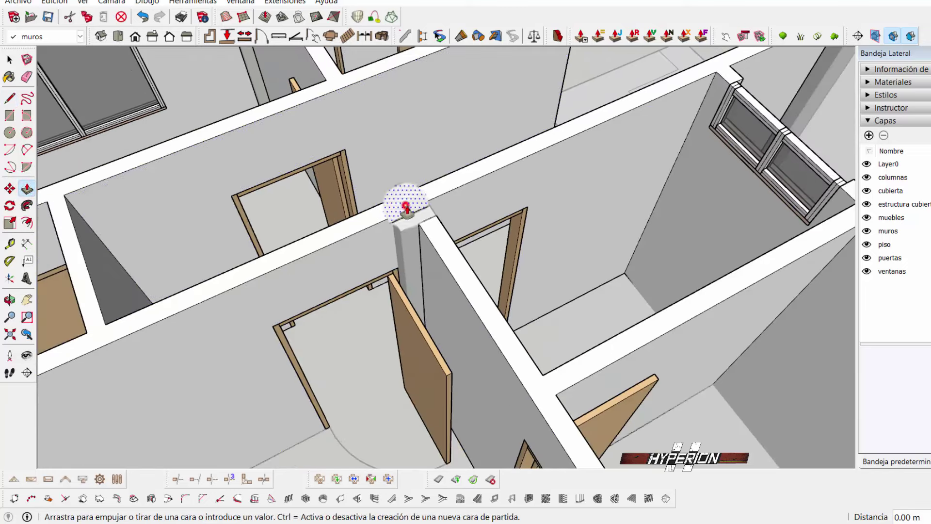
left_click(326, 428)
middle_click_drag(326, 430, 775, 273)
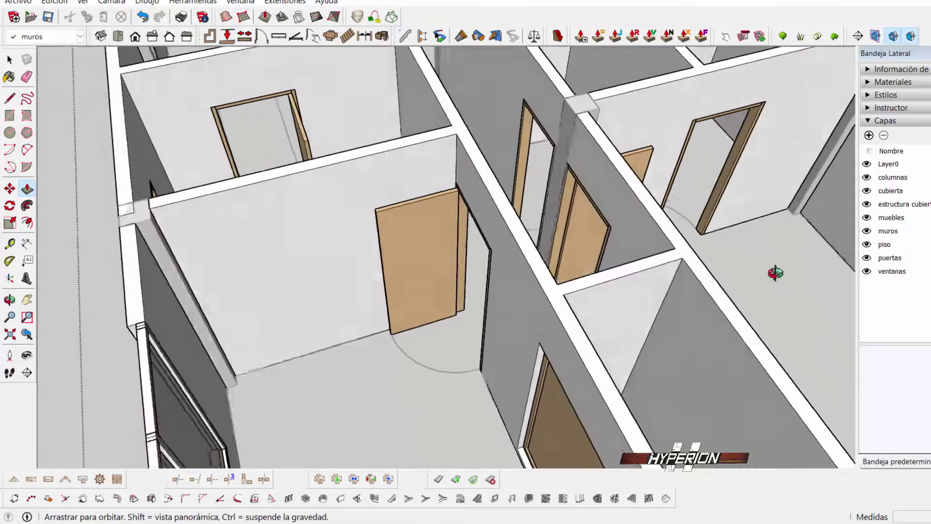
scroll(775, 273, "up", 5)
scroll(600, 140, "up", 3)
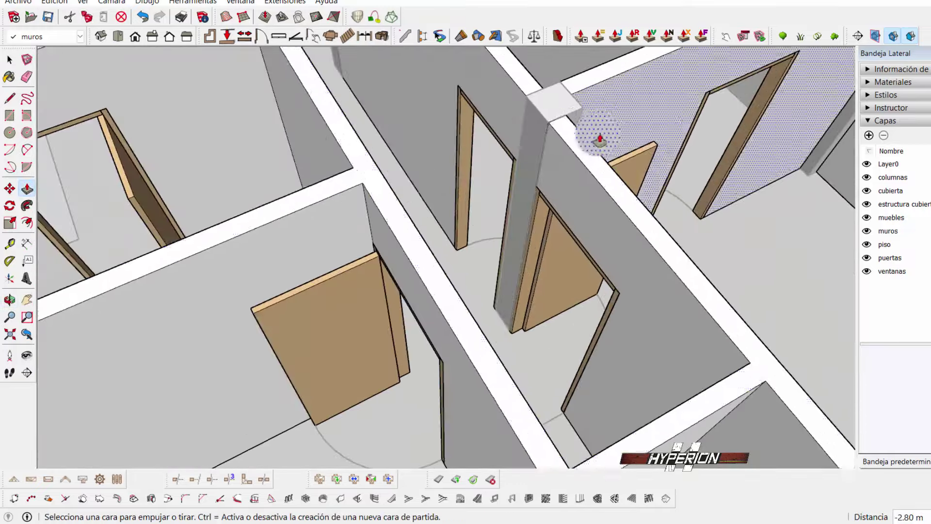
Orbit over the rooms with the doors to view the whole floor plan.
mouse_move(600, 141)
middle_mouse_down()
mouse_move(555, 125)
mouse_move(537, 158)
mouse_move(395, 156)
middle_mouse_up()
scroll(536, 159, "up", 3)
scroll(412, 191, "down", 3)
scroll(430, 181, "down", 2)
middle_click_drag(430, 181, 292, 179)
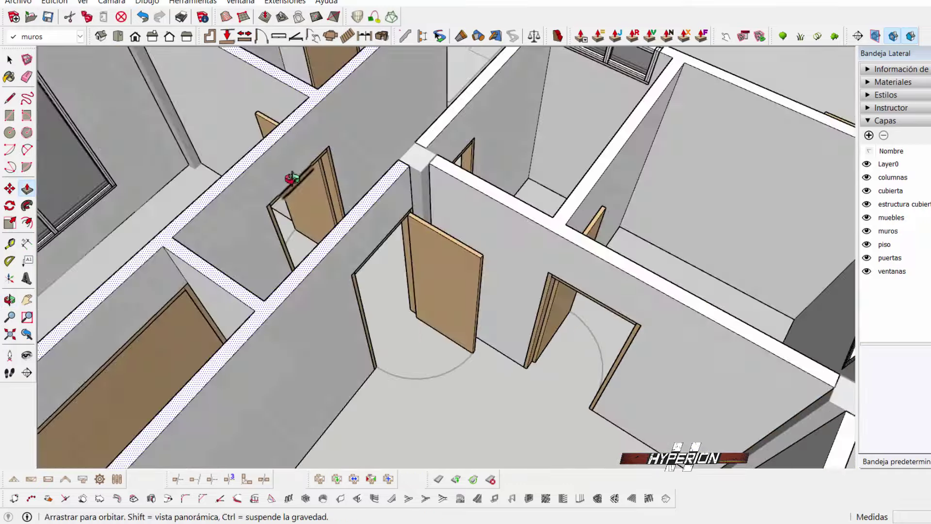
scroll(322, 89, "down", 2)
scroll(401, 266, "down", 2)
scroll(415, 208, "down", 2)
mouse_move(416, 208)
middle_mouse_down()
mouse_move(445, 285)
mouse_move(247, 235)
middle_mouse_up()
Leave the wall group and orbit around the finished 3D house from several sides.
key("p")
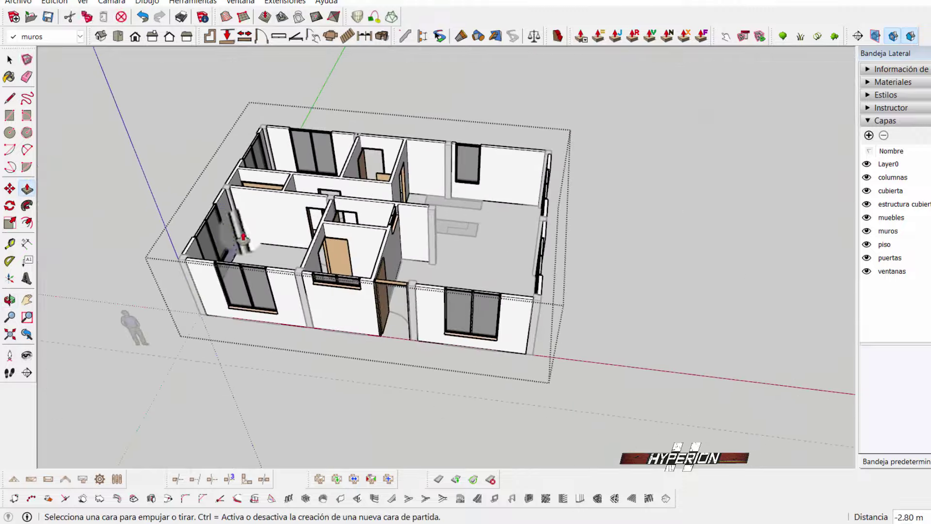
left_click(9, 61)
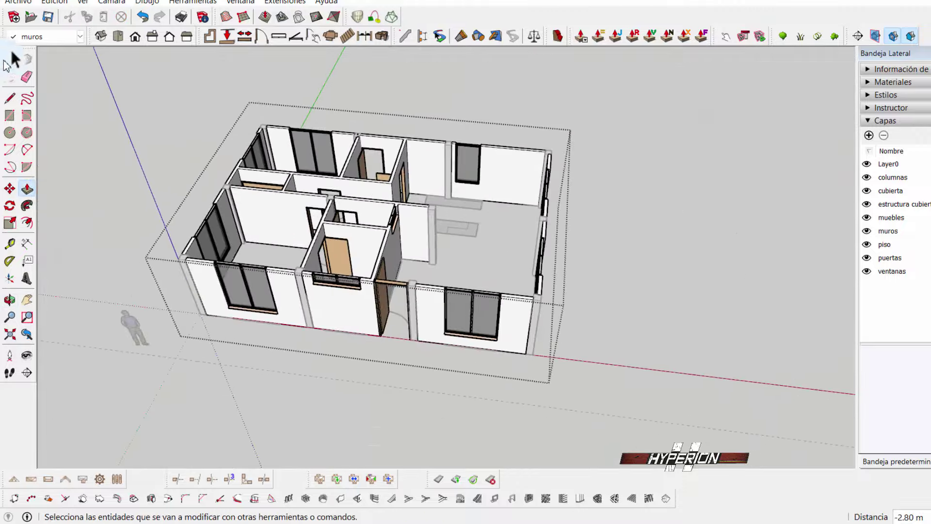
left_click(621, 208)
middle_click_drag(594, 227, 221, 212)
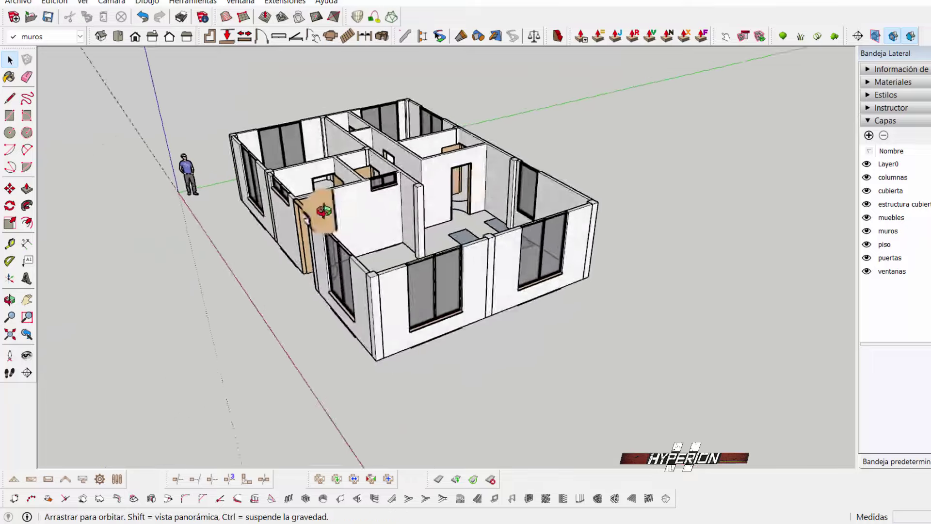
middle_click_drag(399, 211, 426, 260)
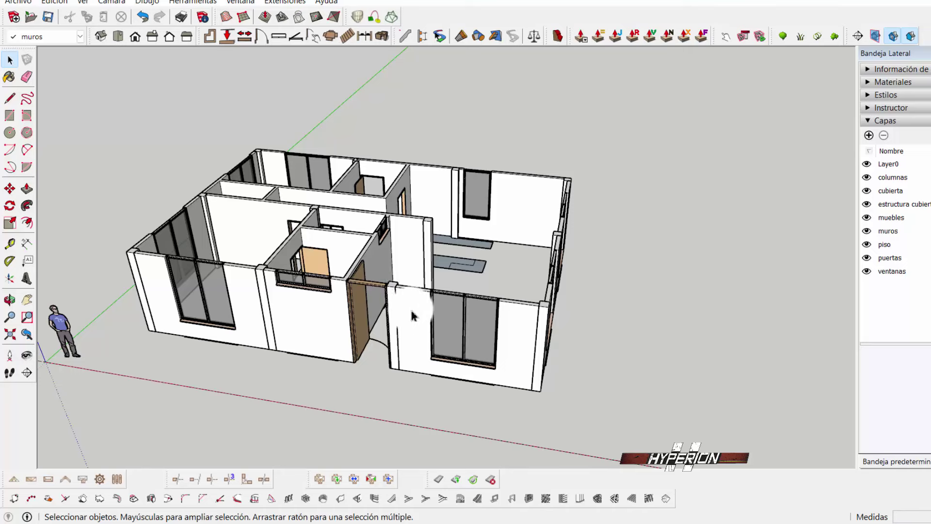
mouse_move(410, 312)
middle_mouse_down()
mouse_move(394, 358)
mouse_move(319, 425)
middle_mouse_up()
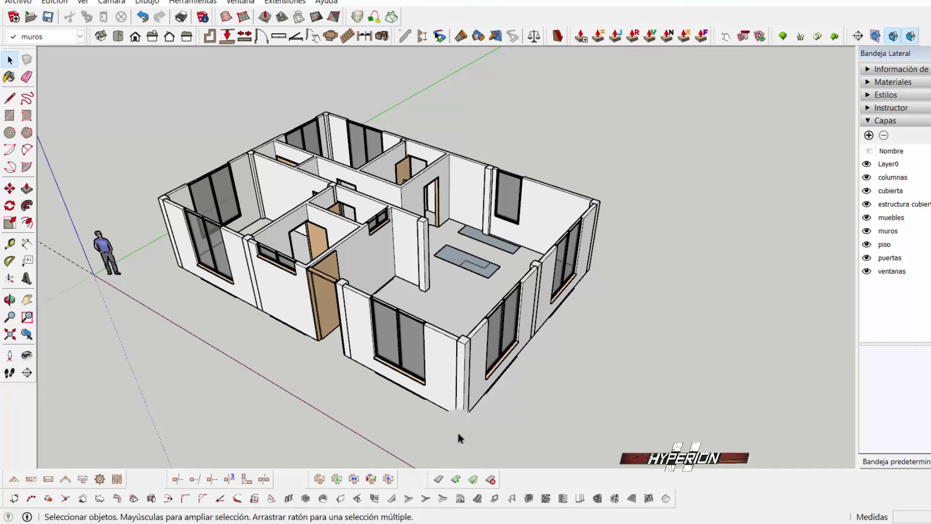
middle_click_drag(247, 333, 340, 269)
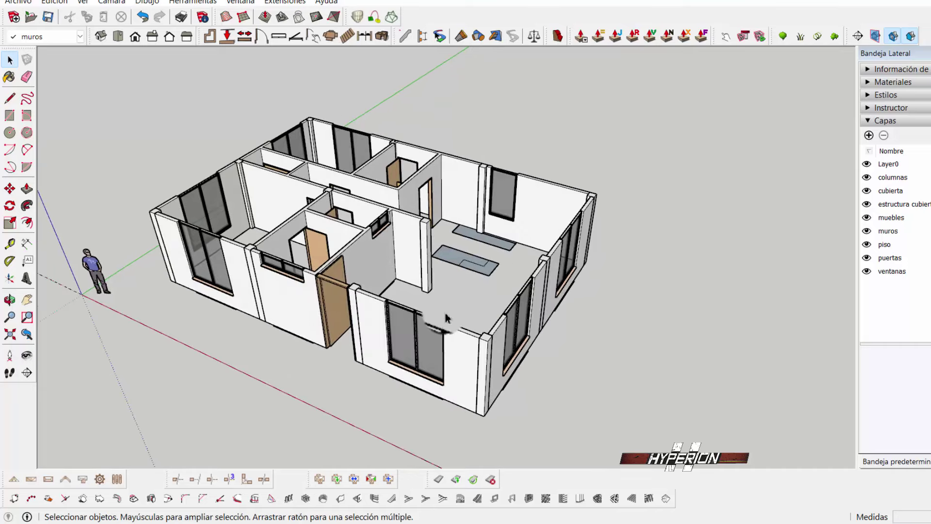
mouse_move(443, 315)
middle_mouse_down()
mouse_move(388, 289)
mouse_move(447, 266)
mouse_move(358, 266)
mouse_move(327, 286)
mouse_move(332, 295)
middle_mouse_up()
mouse_move(307, 248)
middle_mouse_down()
mouse_move(378, 354)
mouse_move(357, 388)
mouse_move(381, 303)
mouse_move(350, 235)
mouse_move(383, 303)
middle_mouse_up()
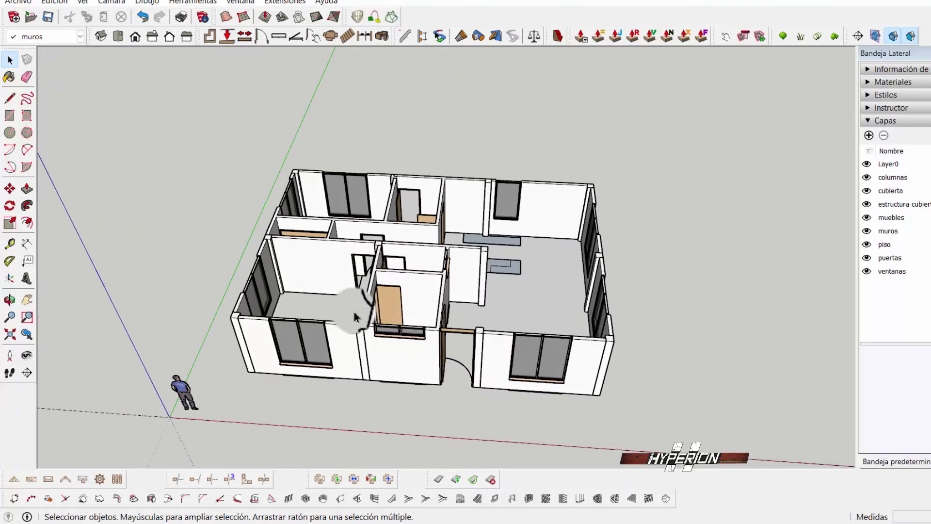
scroll(339, 320, "up", 2)
scroll(288, 359, "down", 2)
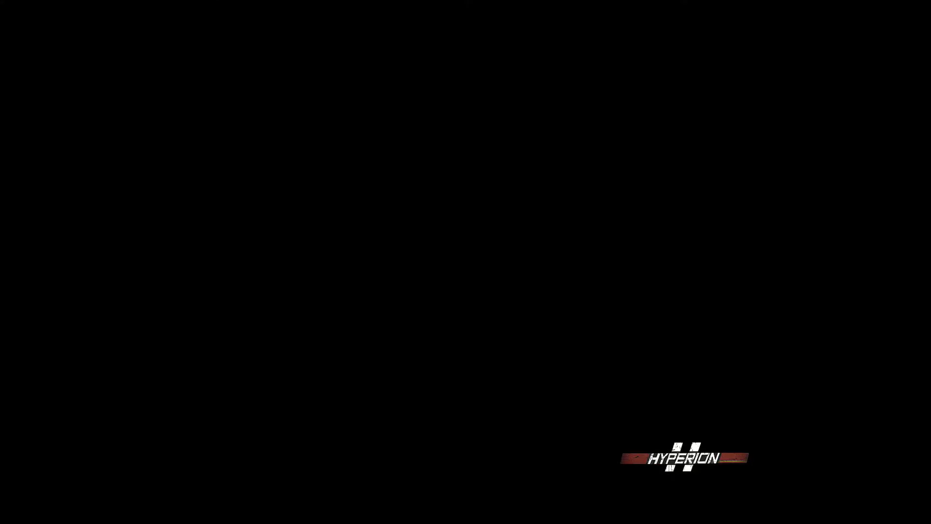